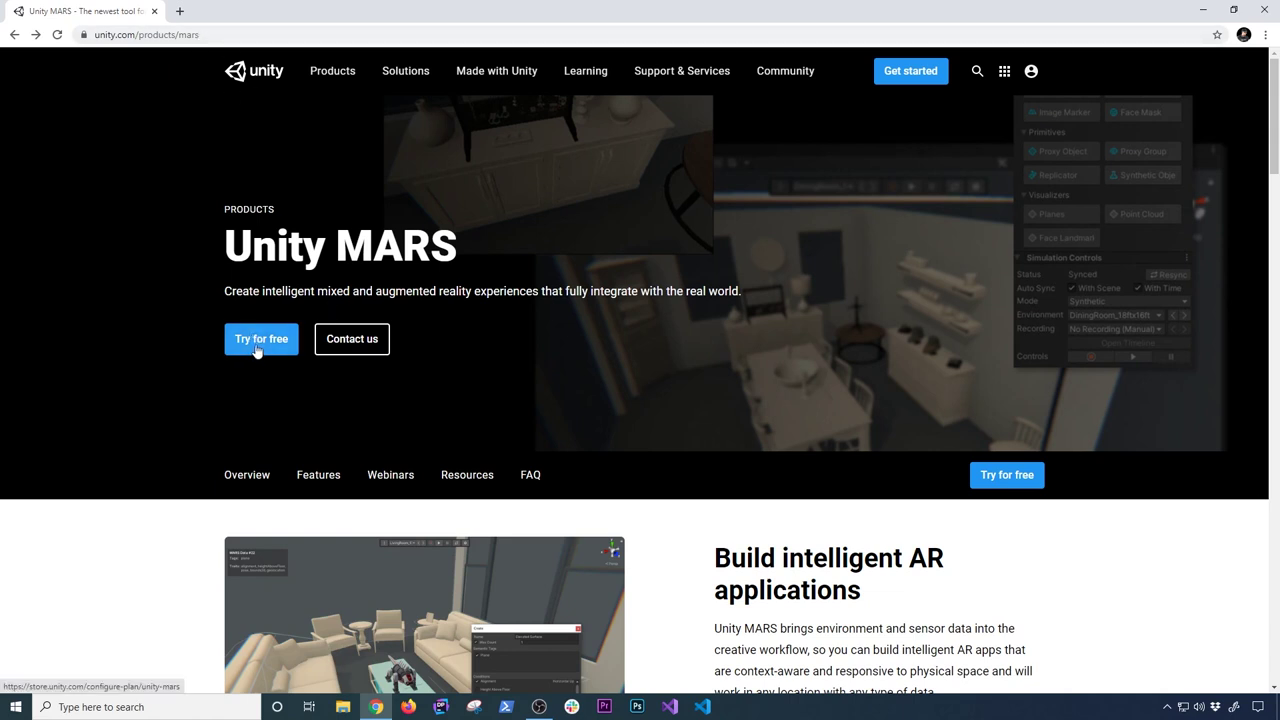
- Open the Unity MARS free trial checkout and compare the free trial terms of the monthly and prepaid 1 year plans
{"action": "left_click", "coordinate": [257, 340]}
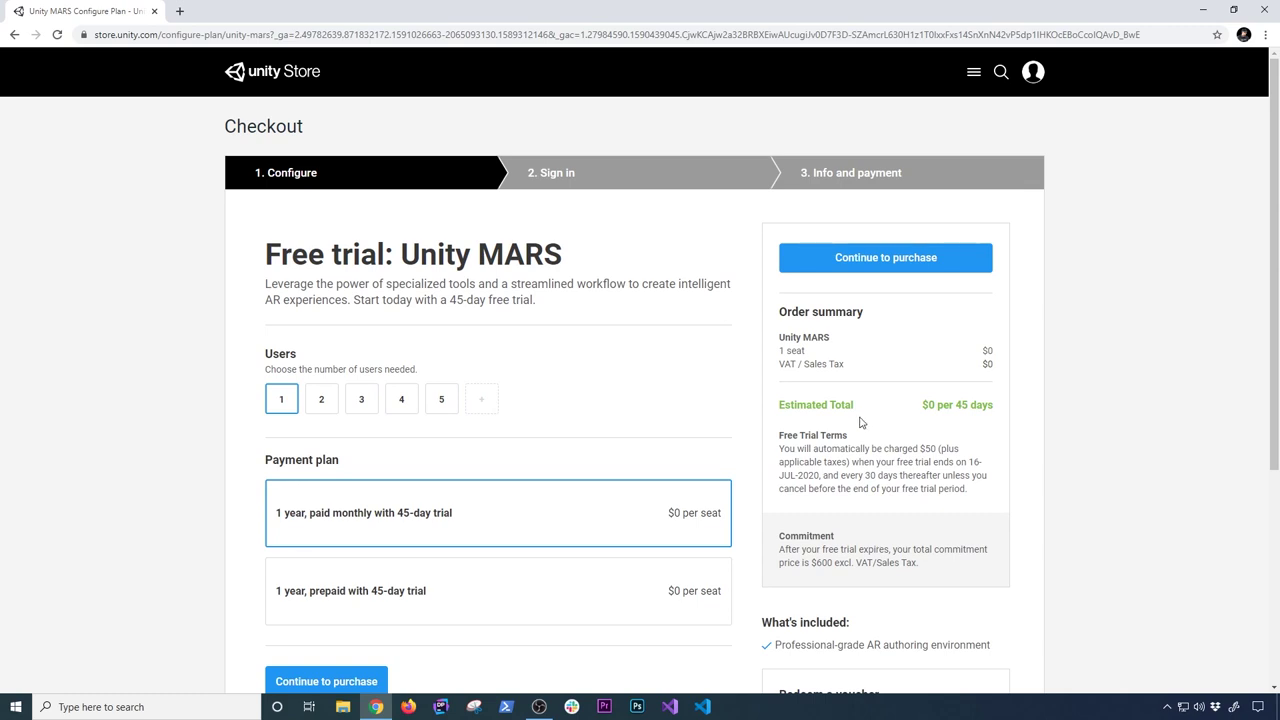
{"action": "scroll", "coordinate": [861, 422], "scroll_direction": "down", "scroll_amount": 1}
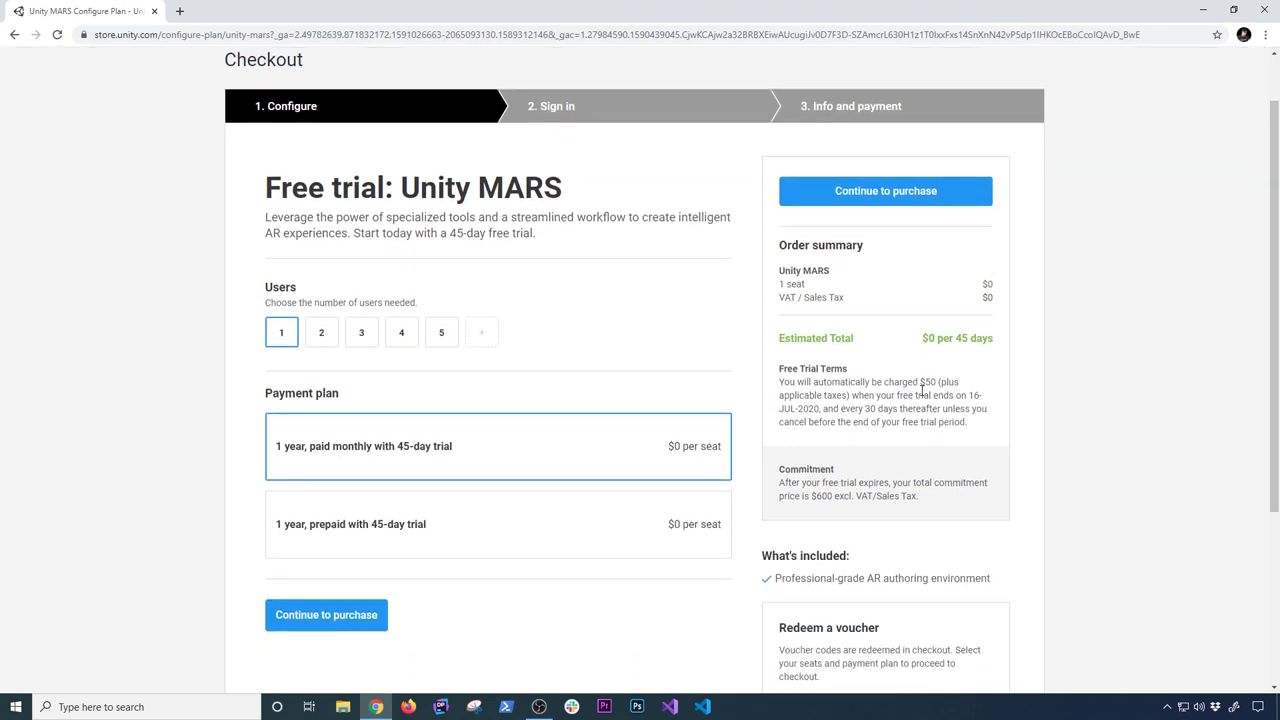
{"action": "left_click_drag", "start_coordinate": [938, 382], "coordinate": [923, 382]}
{"action": "left_click", "coordinate": [634, 521]}
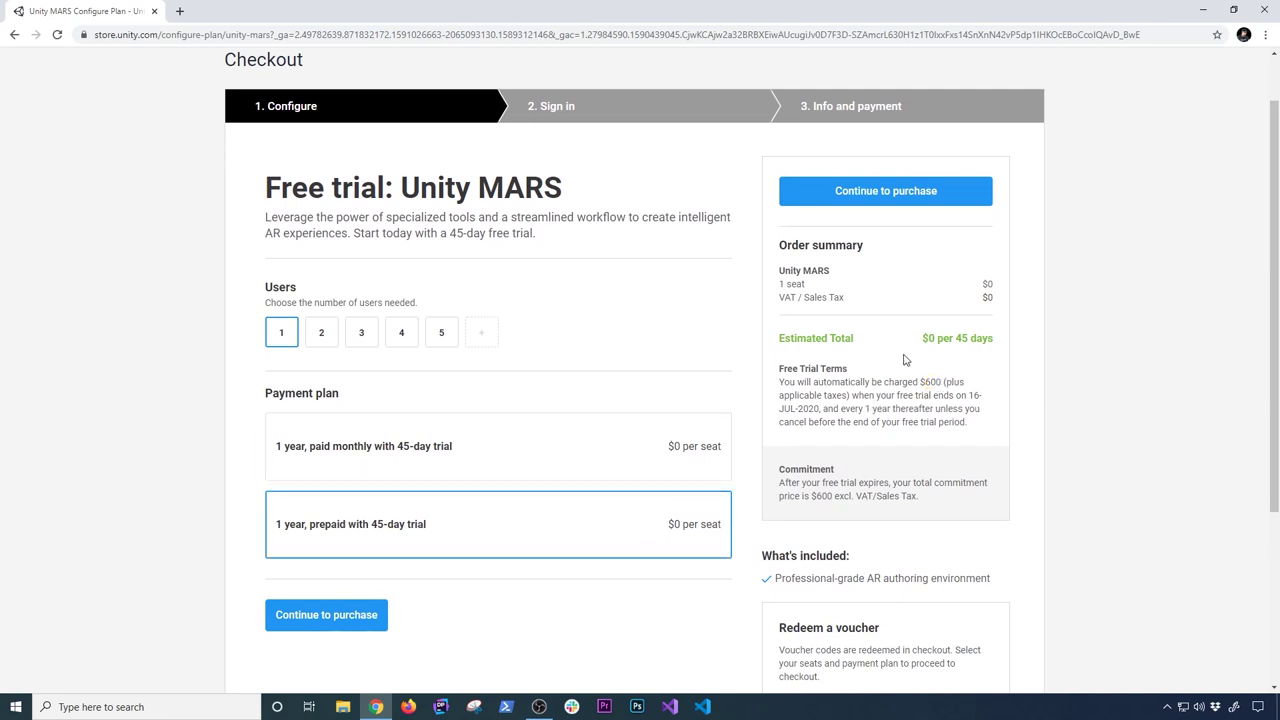
{"action": "left_click_drag", "start_coordinate": [920, 382], "coordinate": [938, 381]}
{"action": "scroll", "coordinate": [908, 407], "scroll_direction": "down", "scroll_amount": 1}
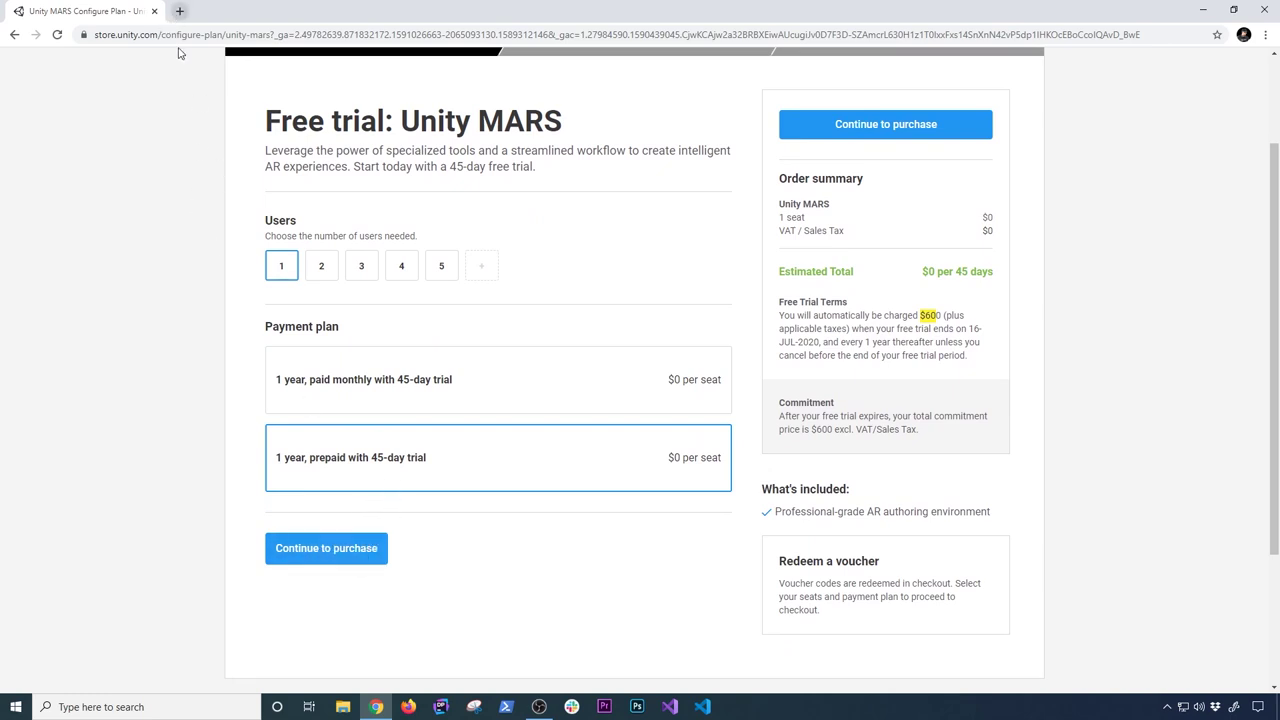
- Open Gmail in a new tab and read the forwarded email about signing up for the Unity MARS free trial
{"action": "left_click", "coordinate": [180, 11]}
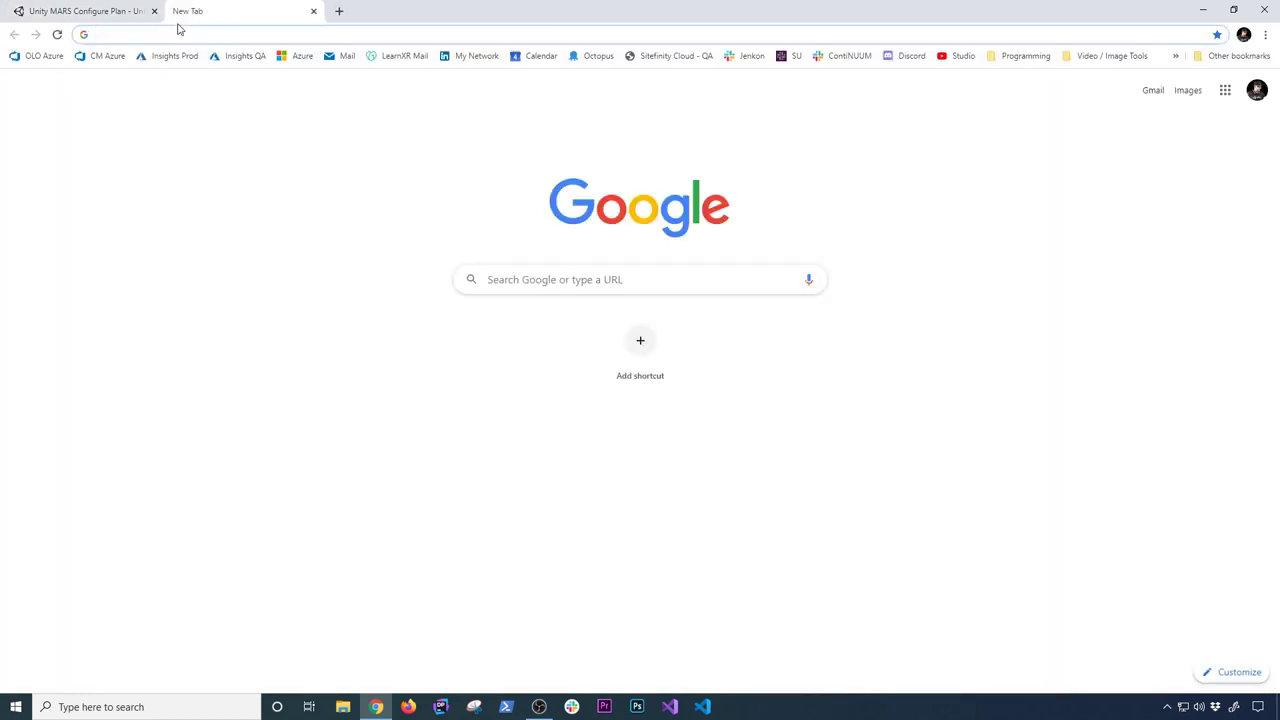
{"action": "type", "text": "gmail"}
{"action": "key", "text": "Return"}
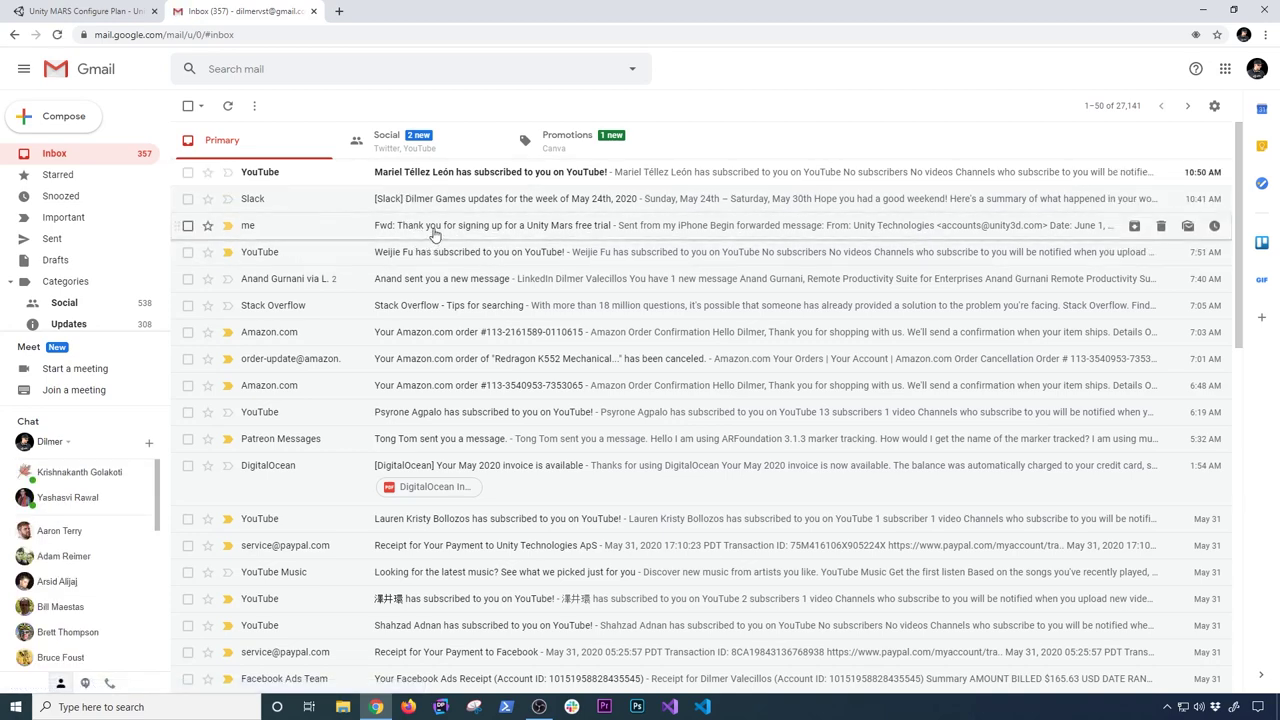
{"action": "left_click", "coordinate": [435, 234]}
{"action": "scroll", "coordinate": [577, 386], "scroll_direction": "down", "scroll_amount": 2}
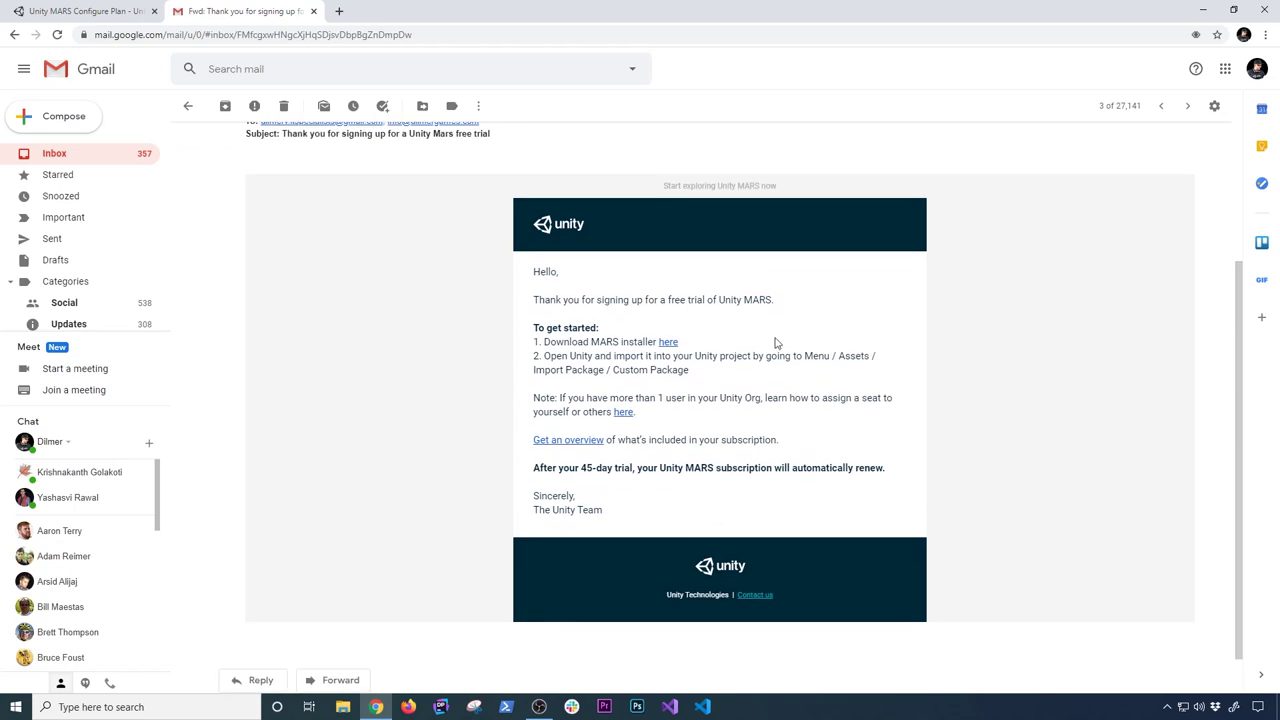
{"action": "scroll", "coordinate": [860, 360], "scroll_direction": "up", "scroll_amount": 2}
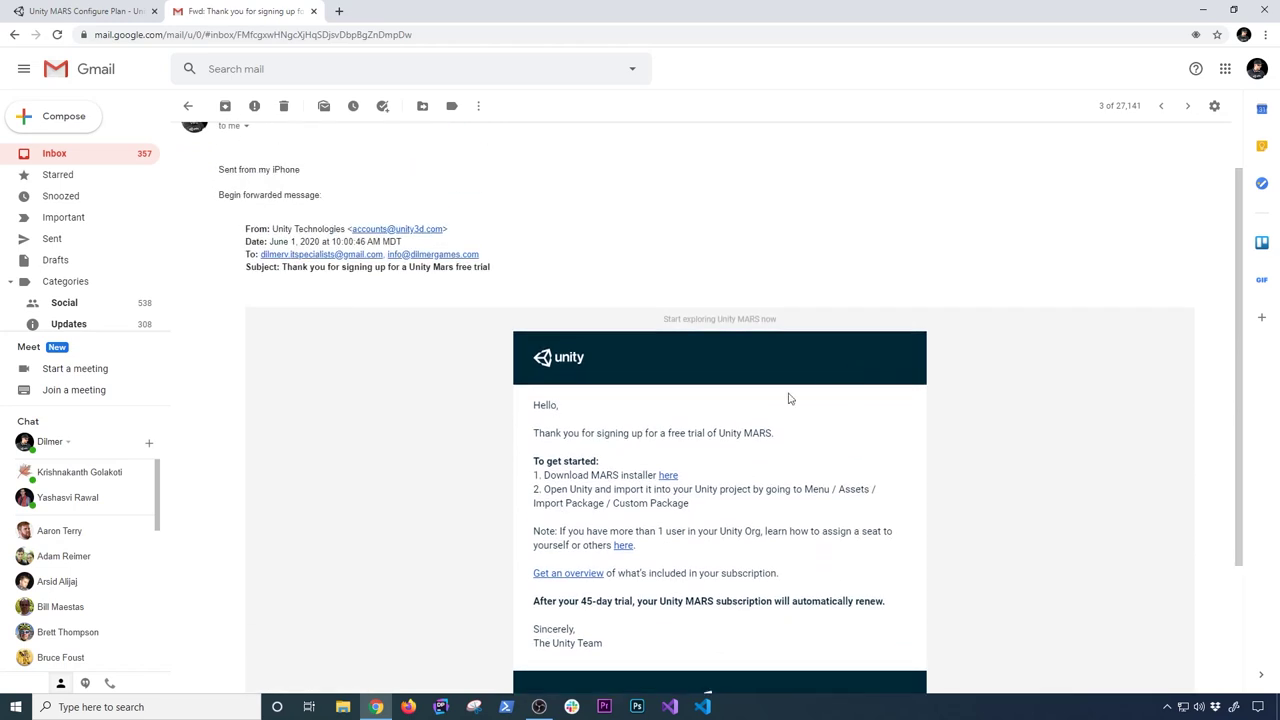
- Download the MARS installer package from the link in the trial email and close the mail tab
{"action": "left_click", "coordinate": [666, 477]}
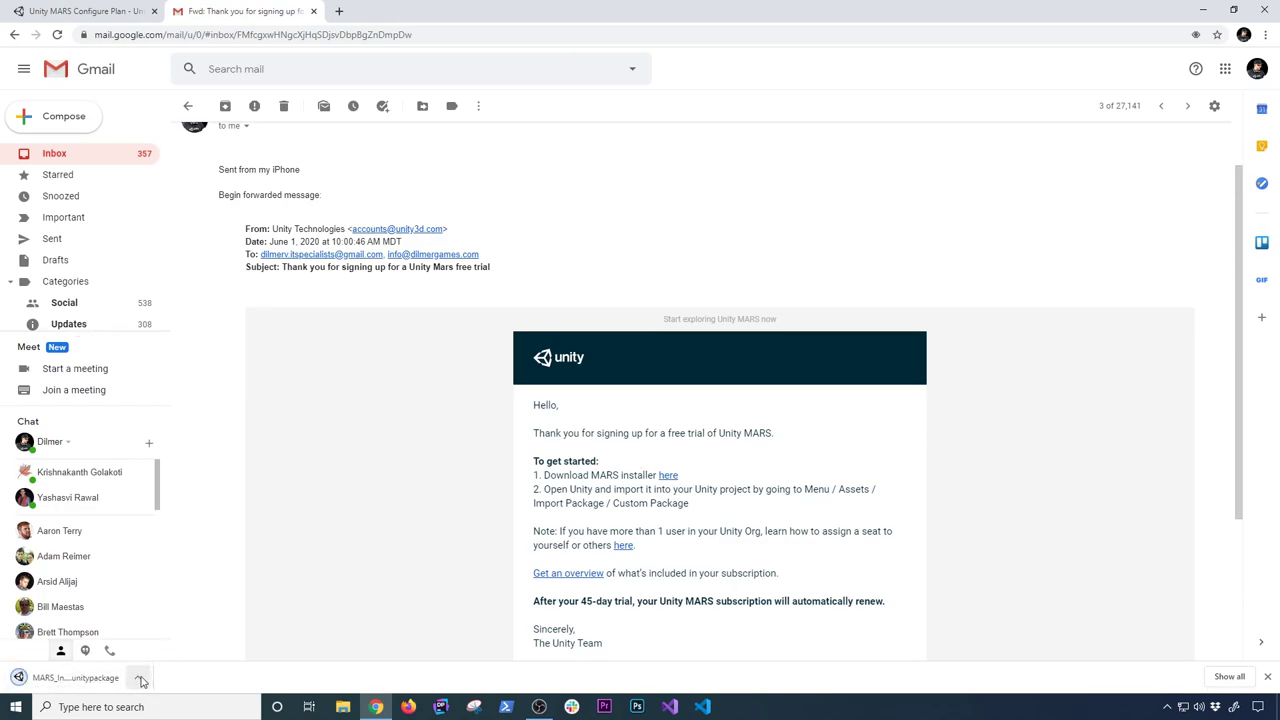
{"action": "scroll", "coordinate": [560, 540], "scroll_direction": "down", "scroll_amount": 2}
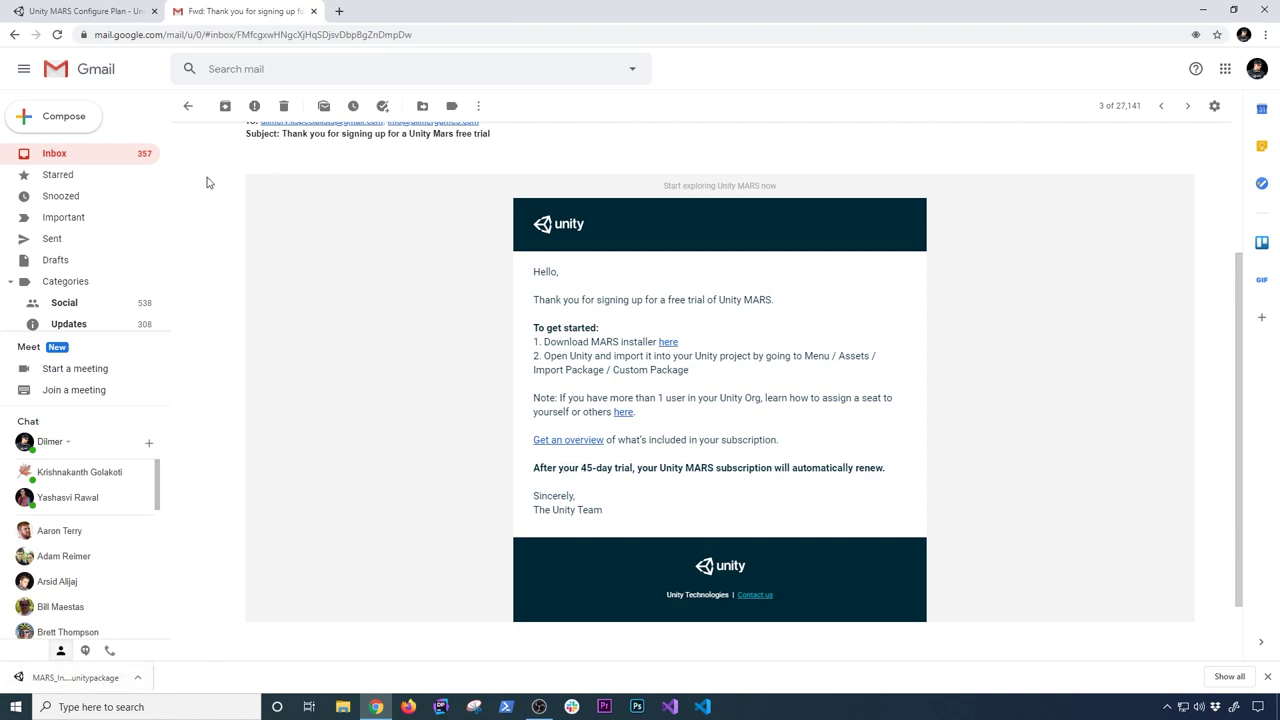
{"action": "left_click", "coordinate": [313, 11]}
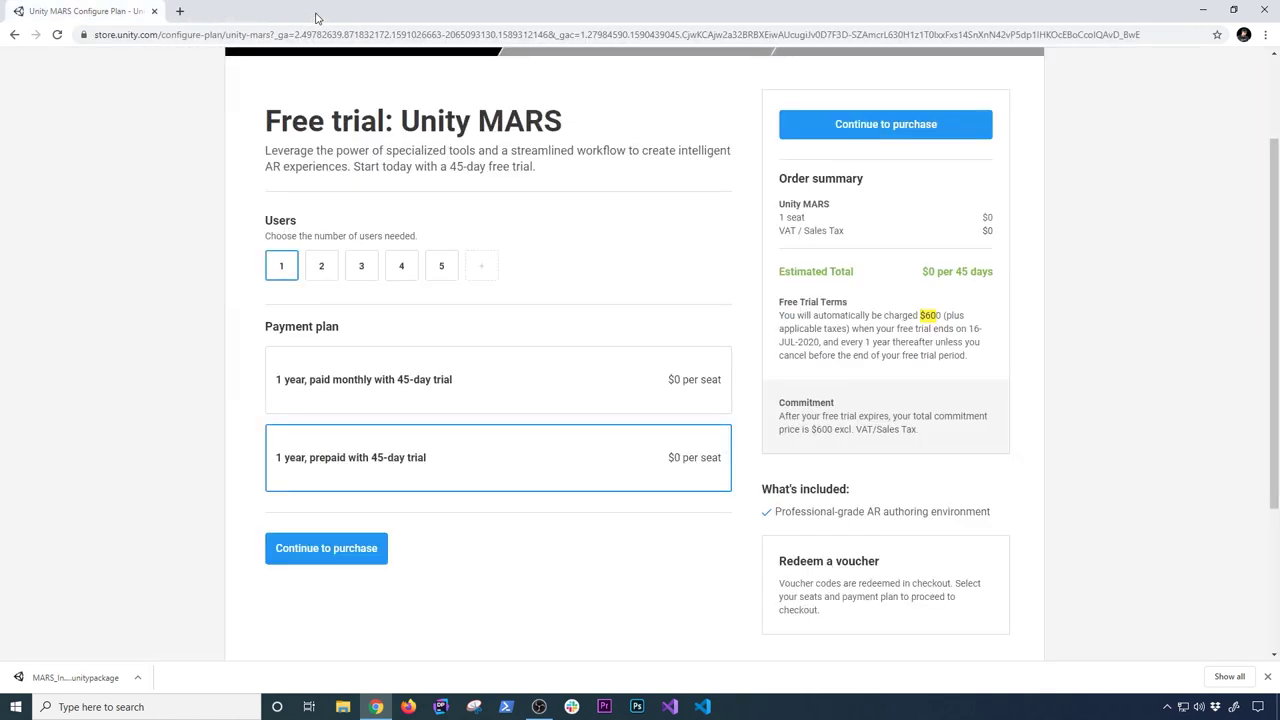
- Launch Unity Hub and create a new 3D project named UnityARMarsDemo
{"action": "left_click", "coordinate": [199, 707]}
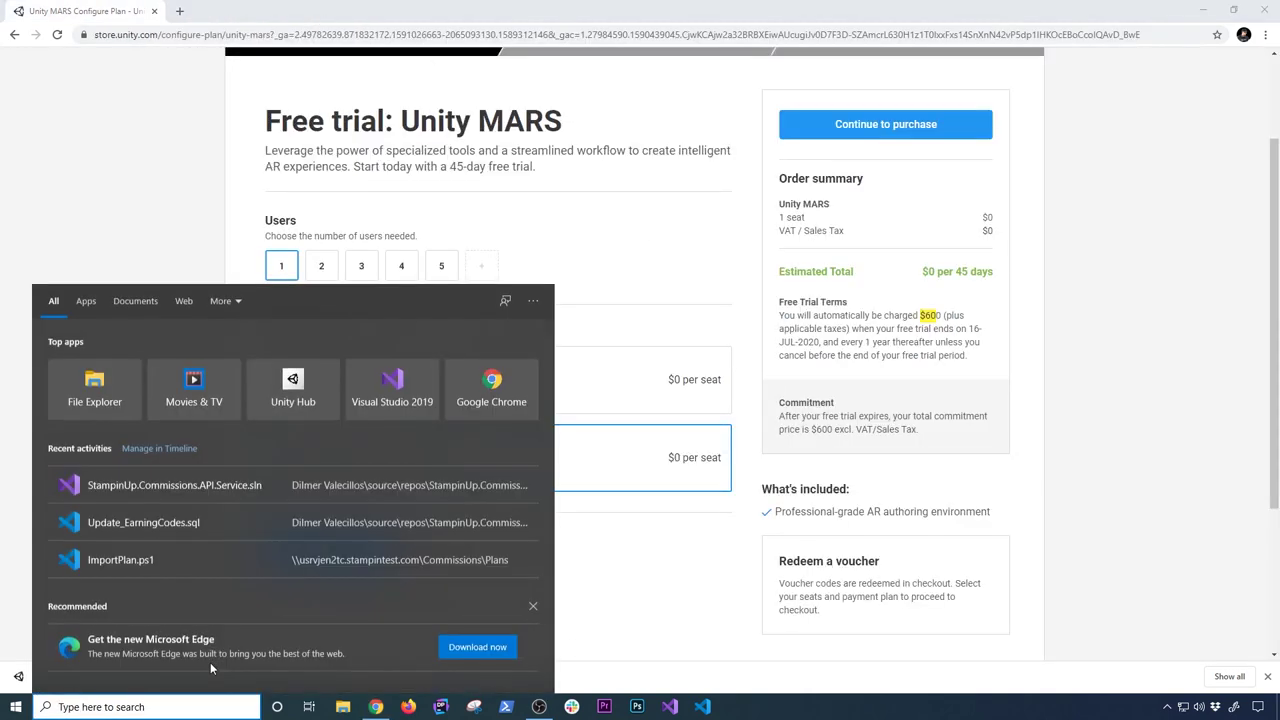
{"action": "type", "text": "uni"}
{"action": "key", "text": "Return"}
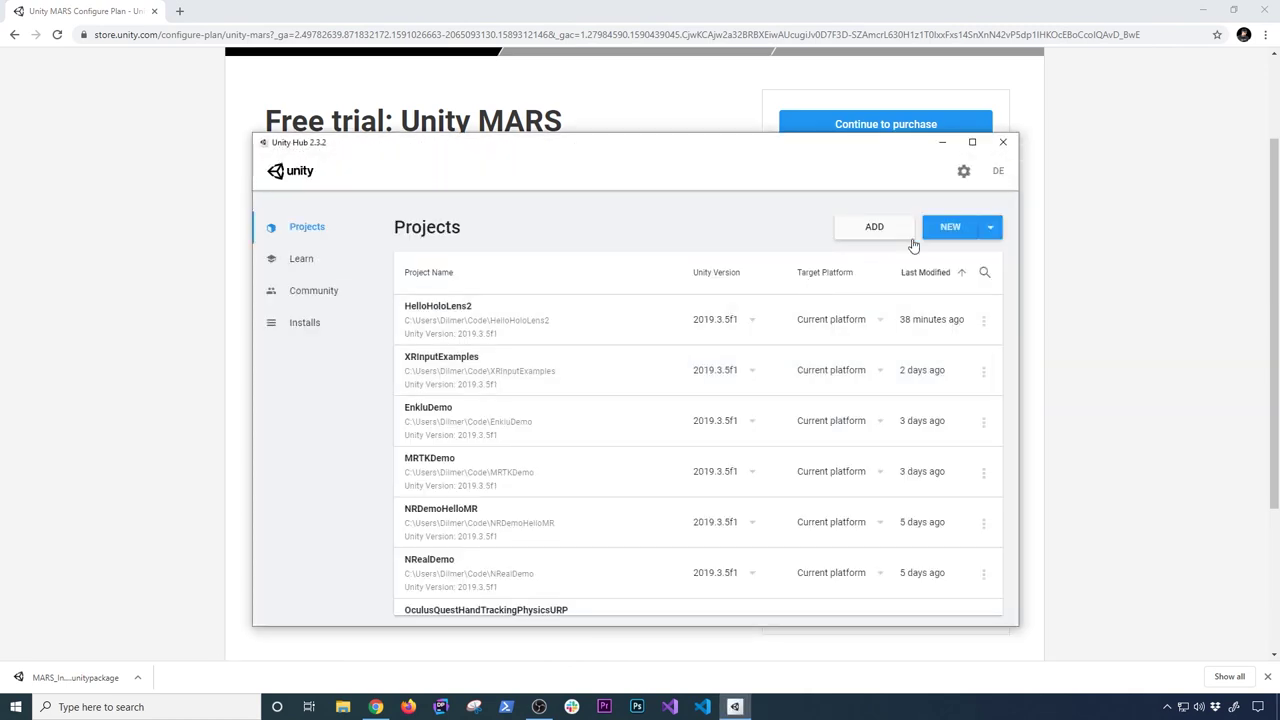
{"action": "left_click", "coordinate": [975, 232]}
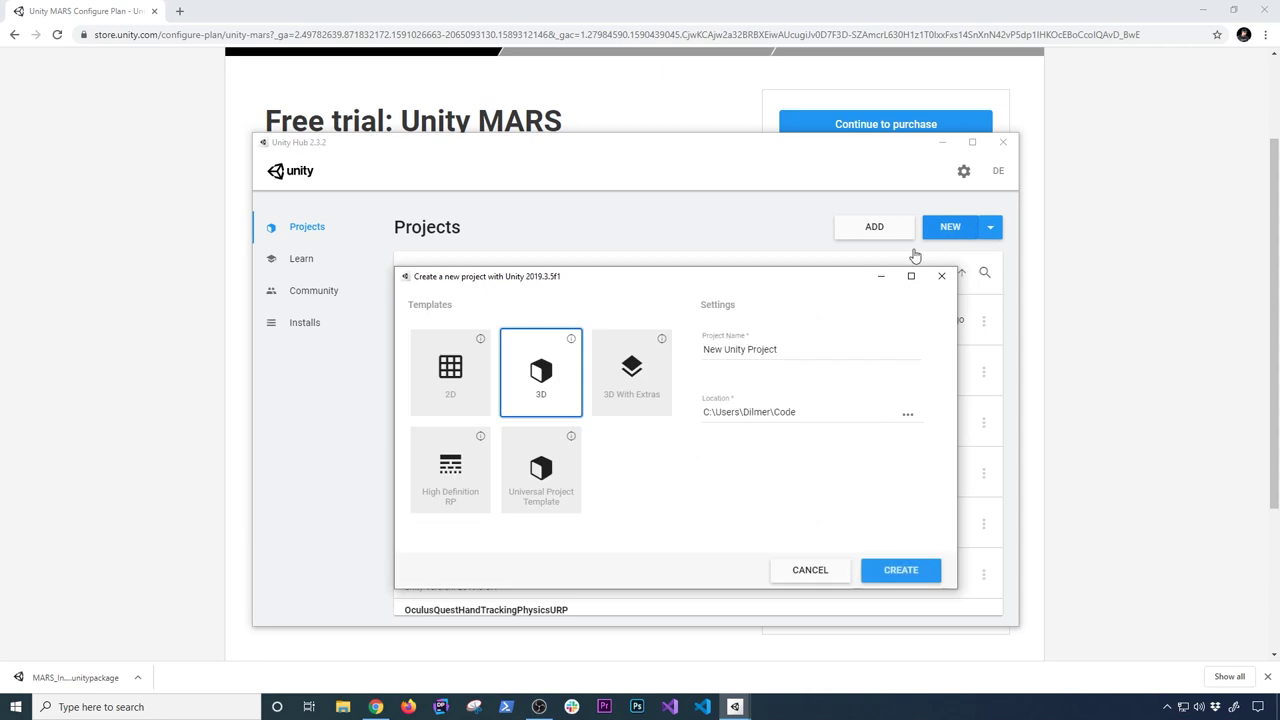
{"action": "left_click_drag", "start_coordinate": [795, 349], "coordinate": [719, 351]}
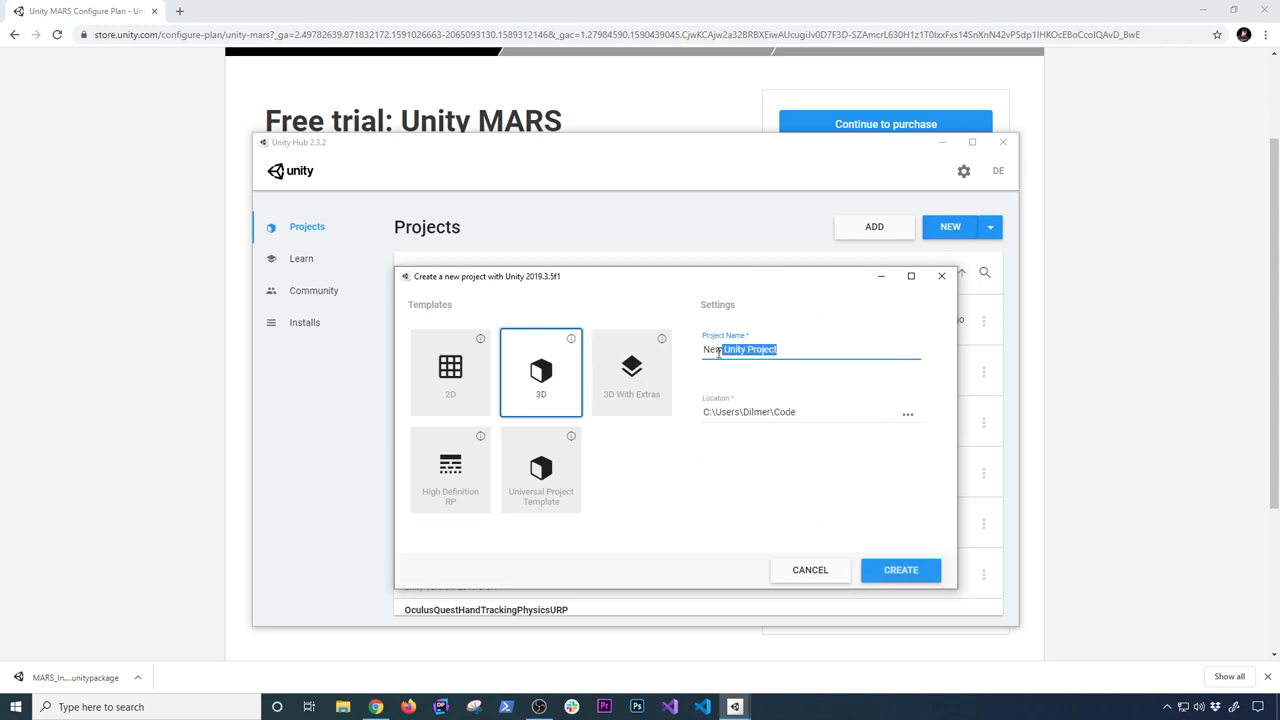
{"action": "key", "text": "ctrl+a"}
{"action": "type", "text": "Un"}
{"action": "left_click", "coordinate": [900, 570]}
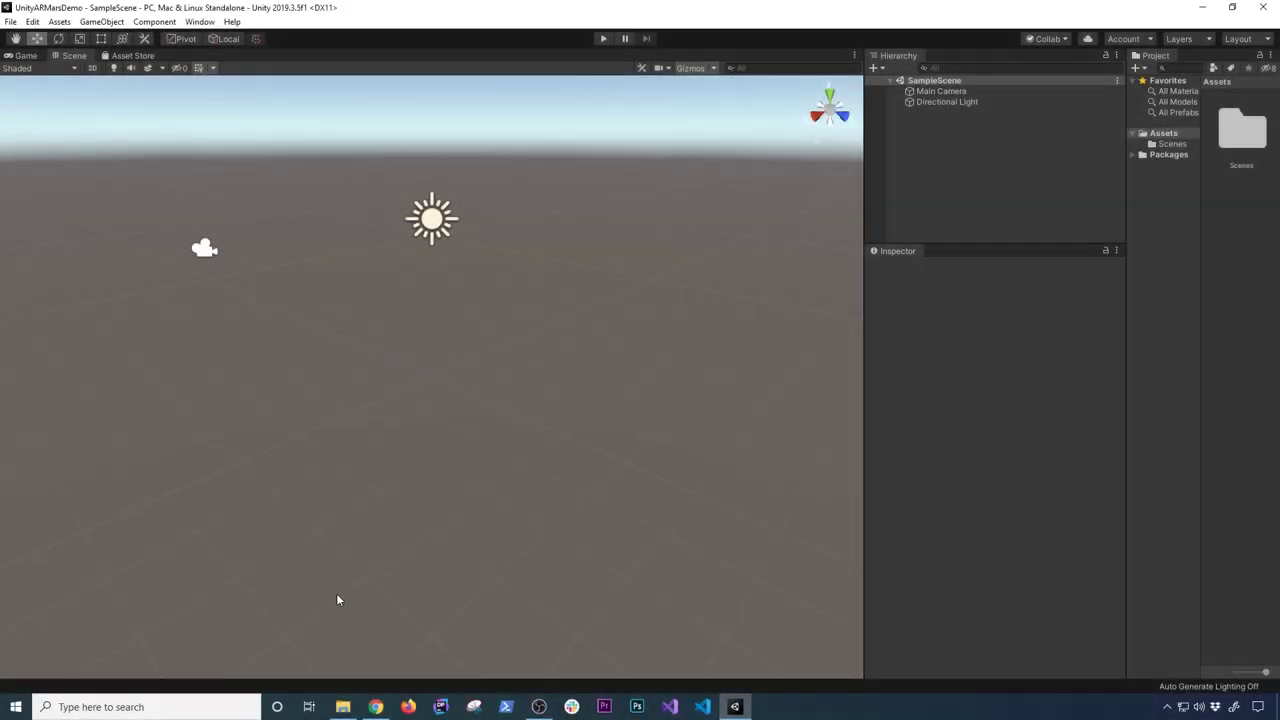
- Import all files of the MARS installer package from the Downloads folder into the Unity project
{"action": "left_click", "coordinate": [342, 706]}
{"action": "left_click", "coordinate": [553, 382]}
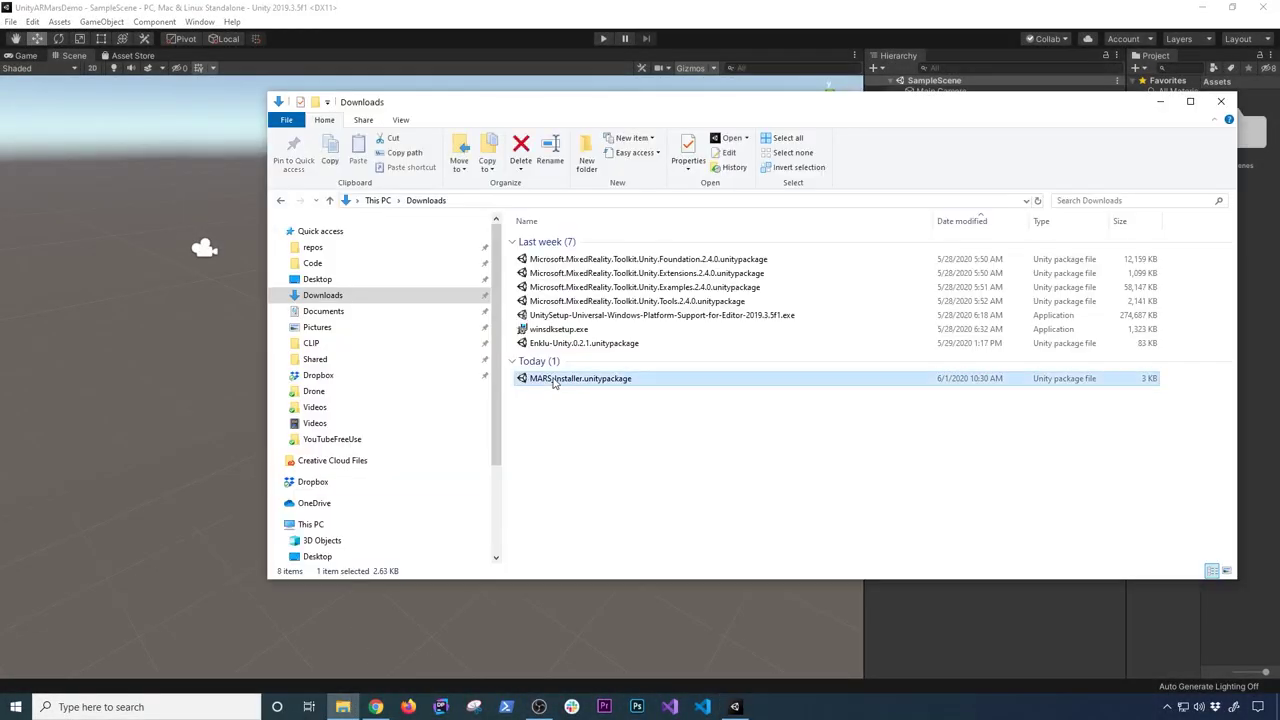
{"action": "double_click", "coordinate": [555, 382]}
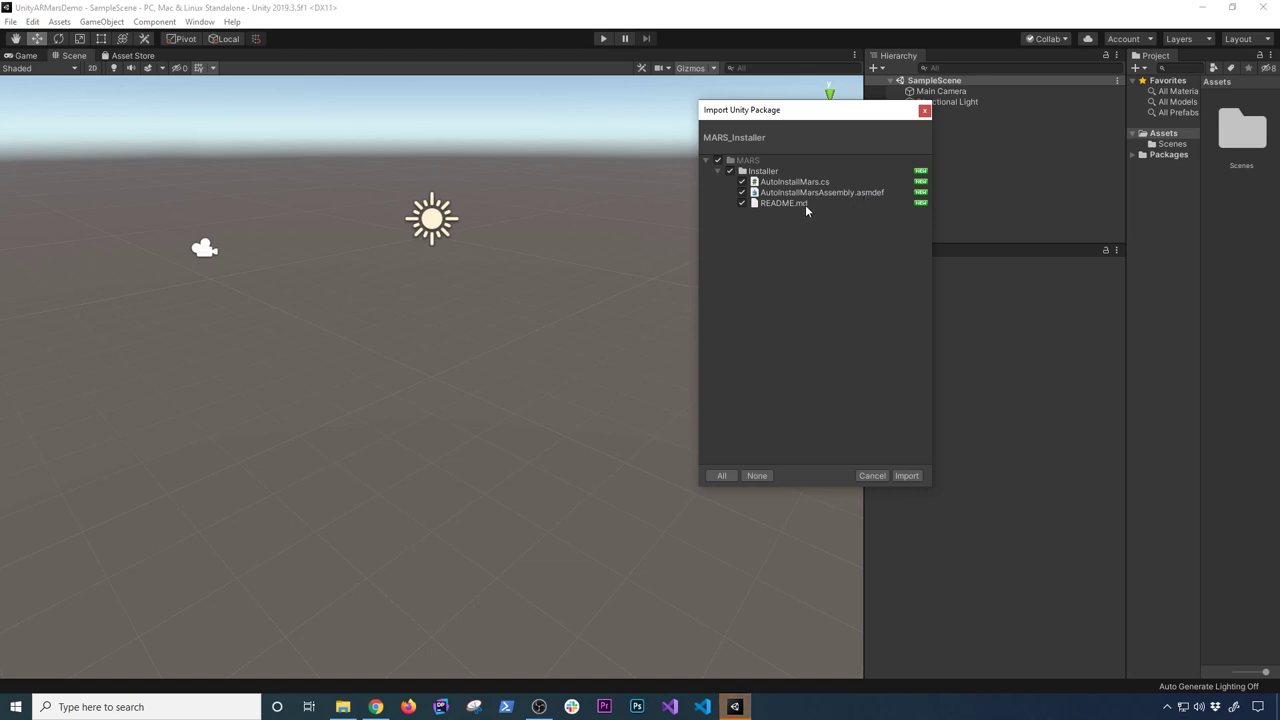
{"action": "left_click", "coordinate": [907, 476]}
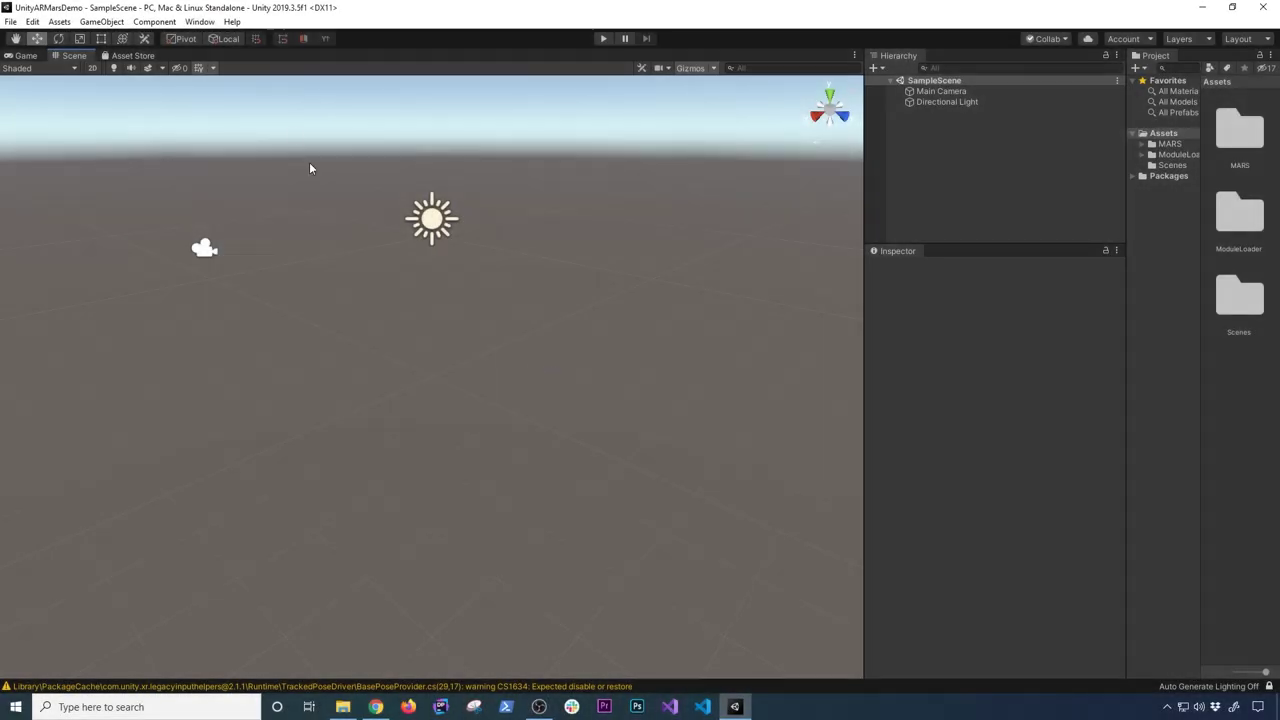
- Open the MARS Simulation View, dock it beside the Asset Store tab, and look around the backyard environment
{"action": "left_click", "coordinate": [200, 21]}
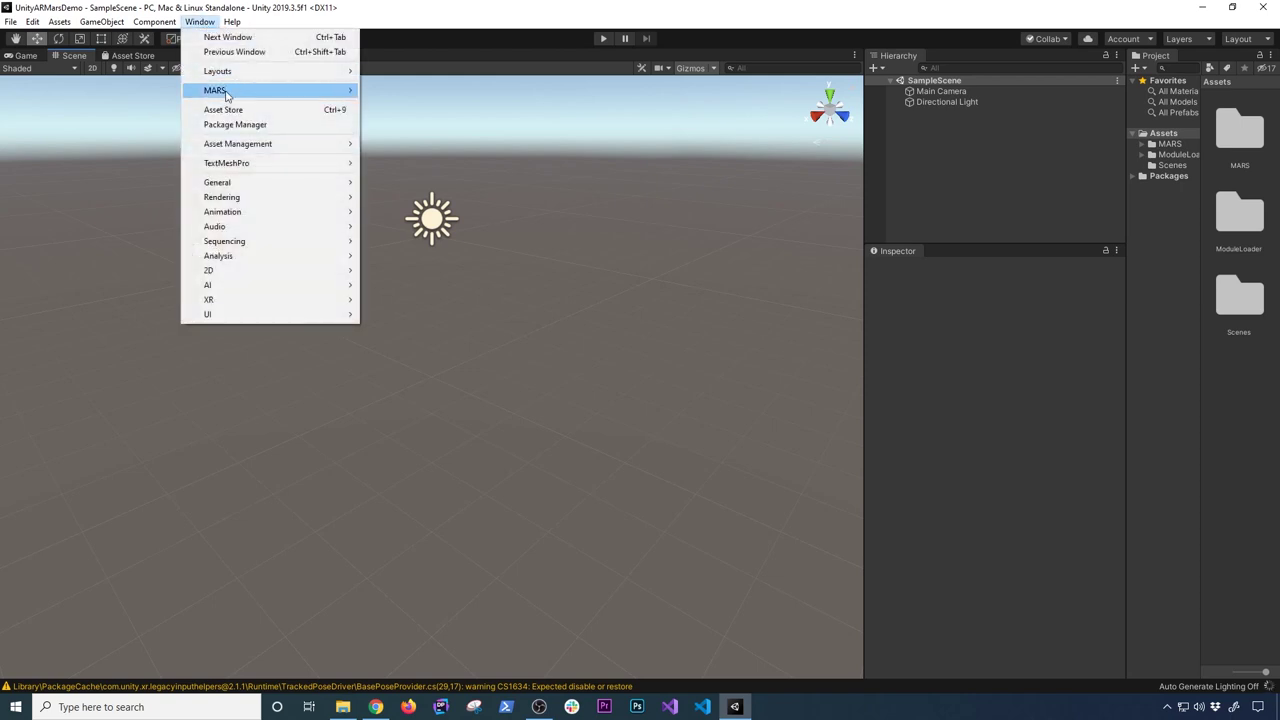
{"action": "mouse_move", "coordinate": [227, 95]}
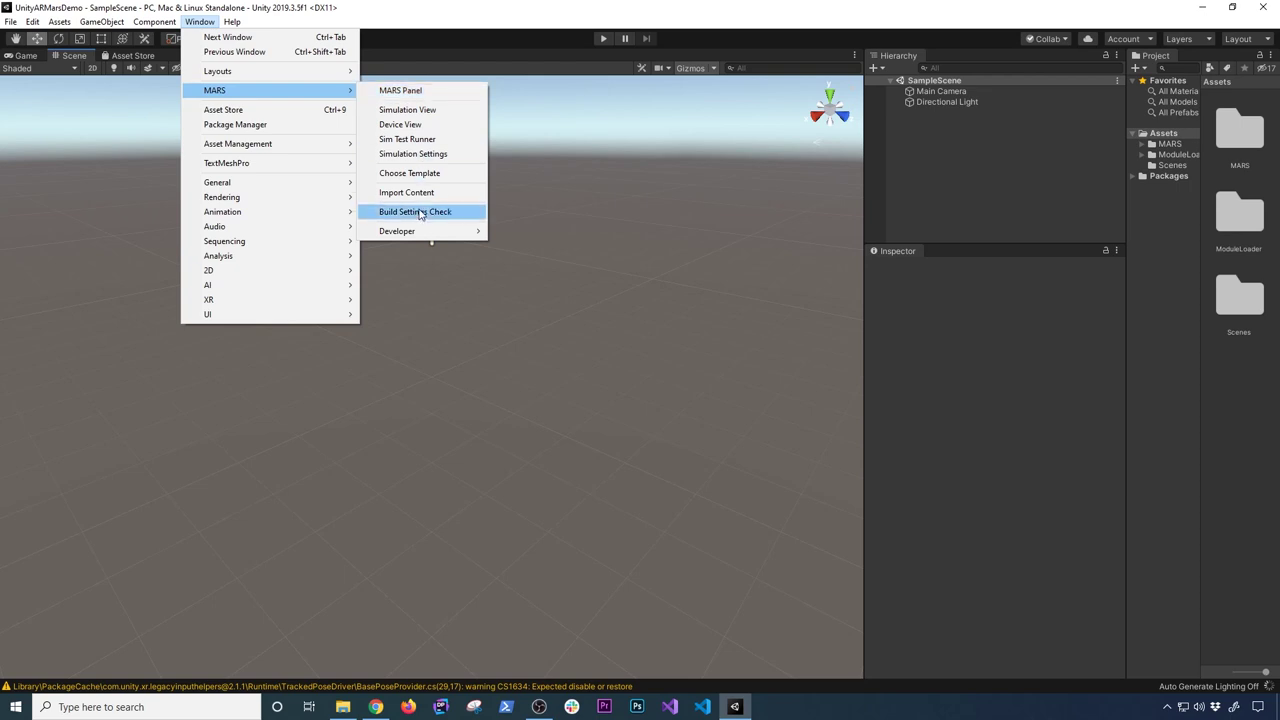
{"action": "left_click", "coordinate": [426, 116]}
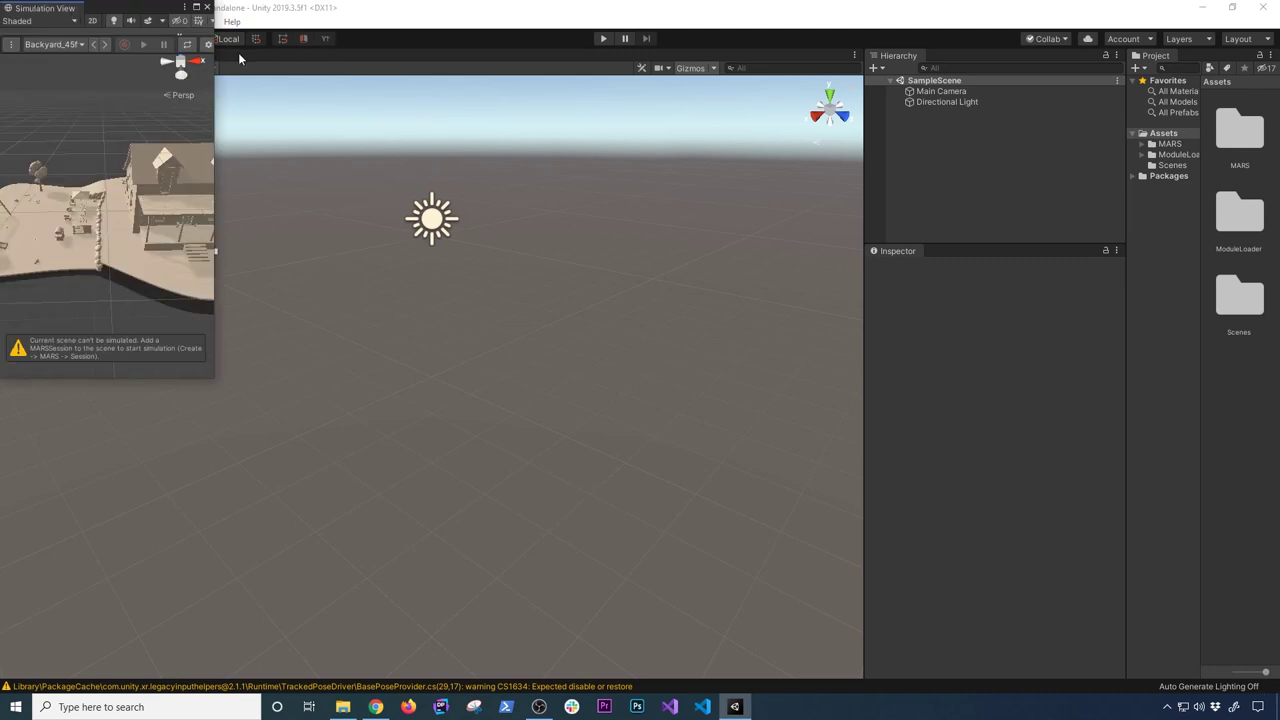
{"action": "left_click_drag", "start_coordinate": [137, 7], "coordinate": [212, 57]}
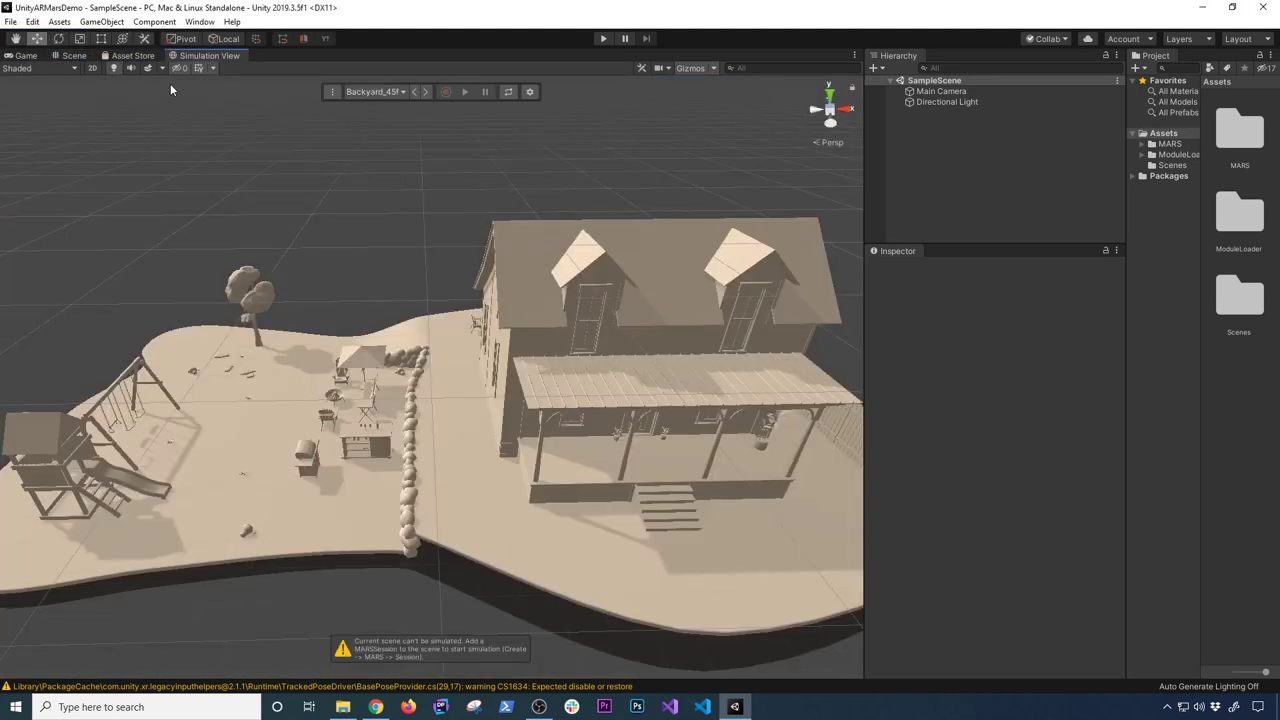
{"action": "left_click_drag", "start_coordinate": [473, 254], "coordinate": [330, 165], "text": "alt"}
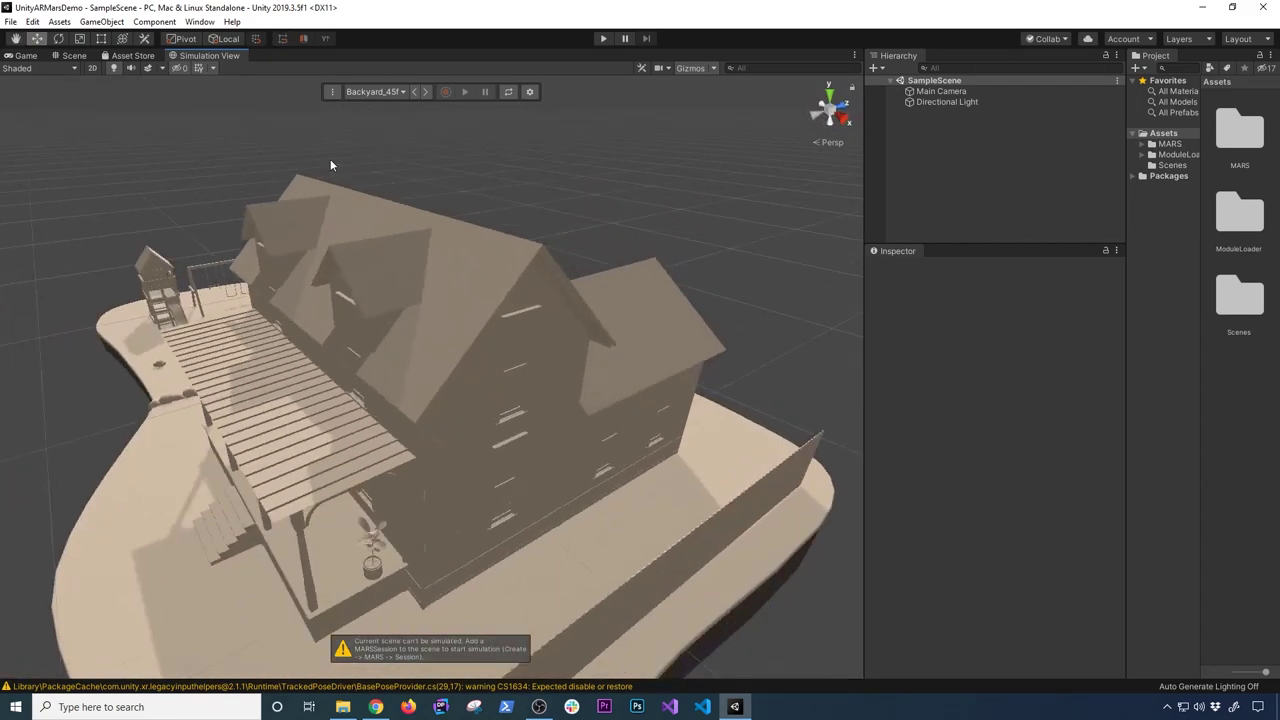
- Switch the simulation environment to Bedroom_12ftx12ft and inspect the room up close
{"action": "left_click", "coordinate": [404, 92]}
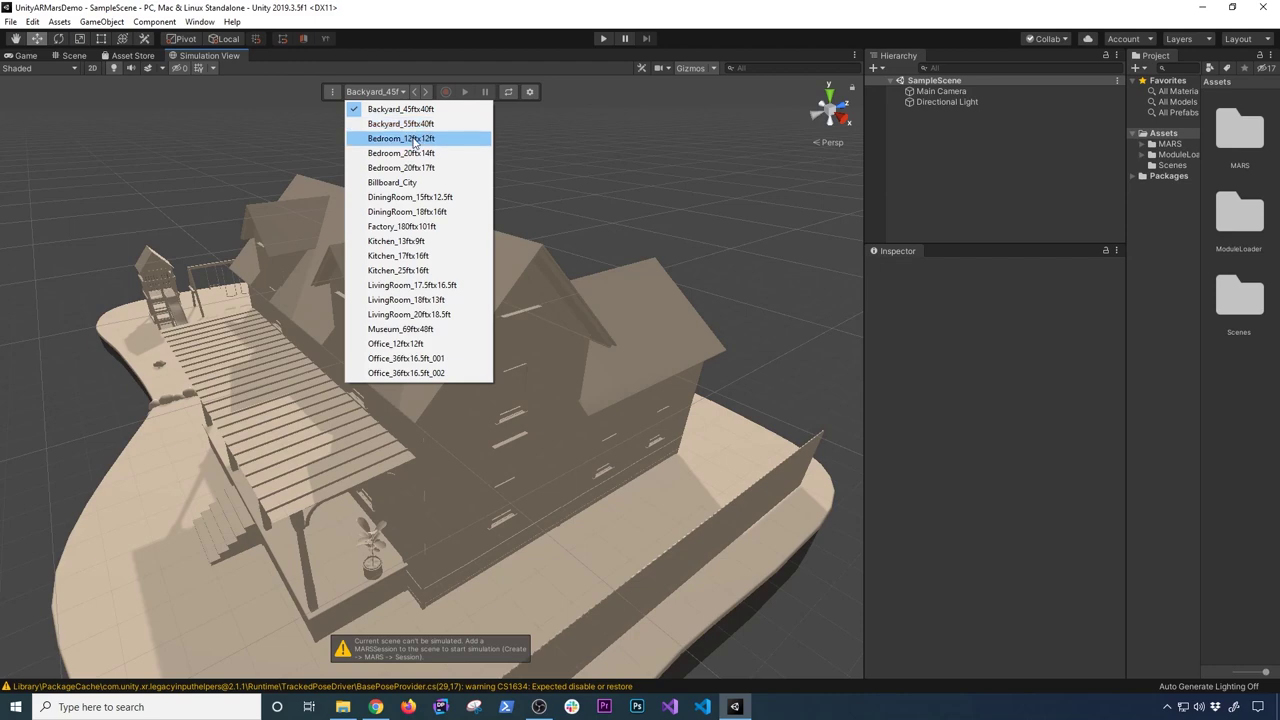
{"action": "left_click", "coordinate": [413, 138]}
{"action": "left_click_drag", "start_coordinate": [487, 255], "coordinate": [606, 378], "text": "alt"}
{"action": "scroll", "coordinate": [576, 360], "scroll_direction": "up", "scroll_amount": 5}
{"action": "left_click_drag", "start_coordinate": [453, 406], "coordinate": [490, 365], "text": "alt"}
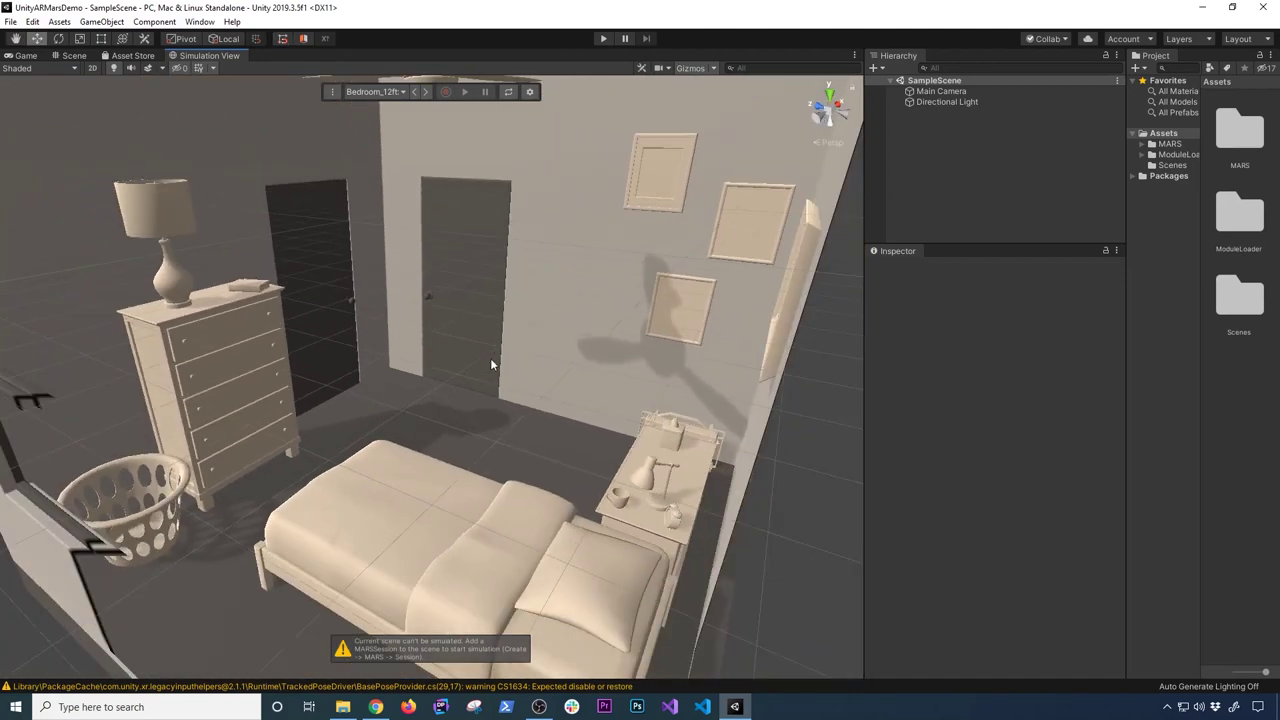
- Switch the simulation environment to Bedroom_20ftx14ft and view it from another side
{"action": "left_click", "coordinate": [373, 91]}
{"action": "left_click", "coordinate": [399, 154]}
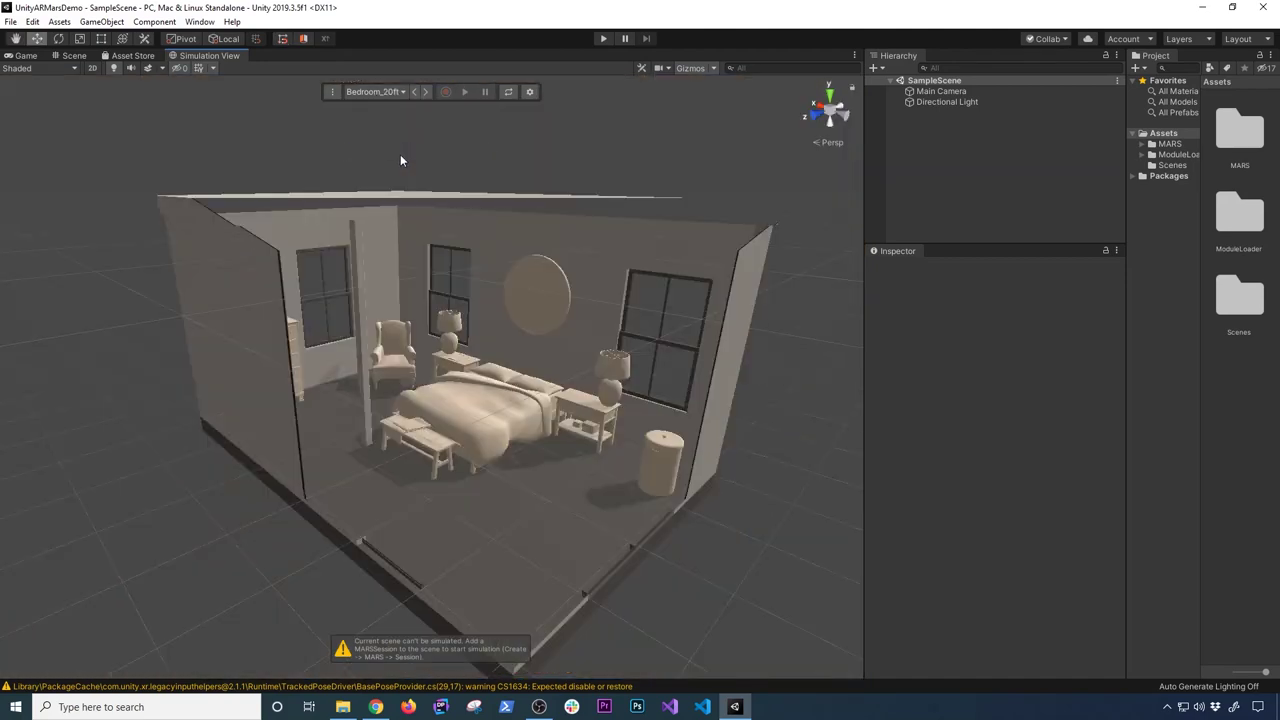
{"action": "left_click_drag", "start_coordinate": [663, 206], "coordinate": [400, 240], "text": "alt"}
- Load the DiningRoom_15ftx12.5ft simulation environment and examine the dining table up close
{"action": "left_click", "coordinate": [389, 91]}
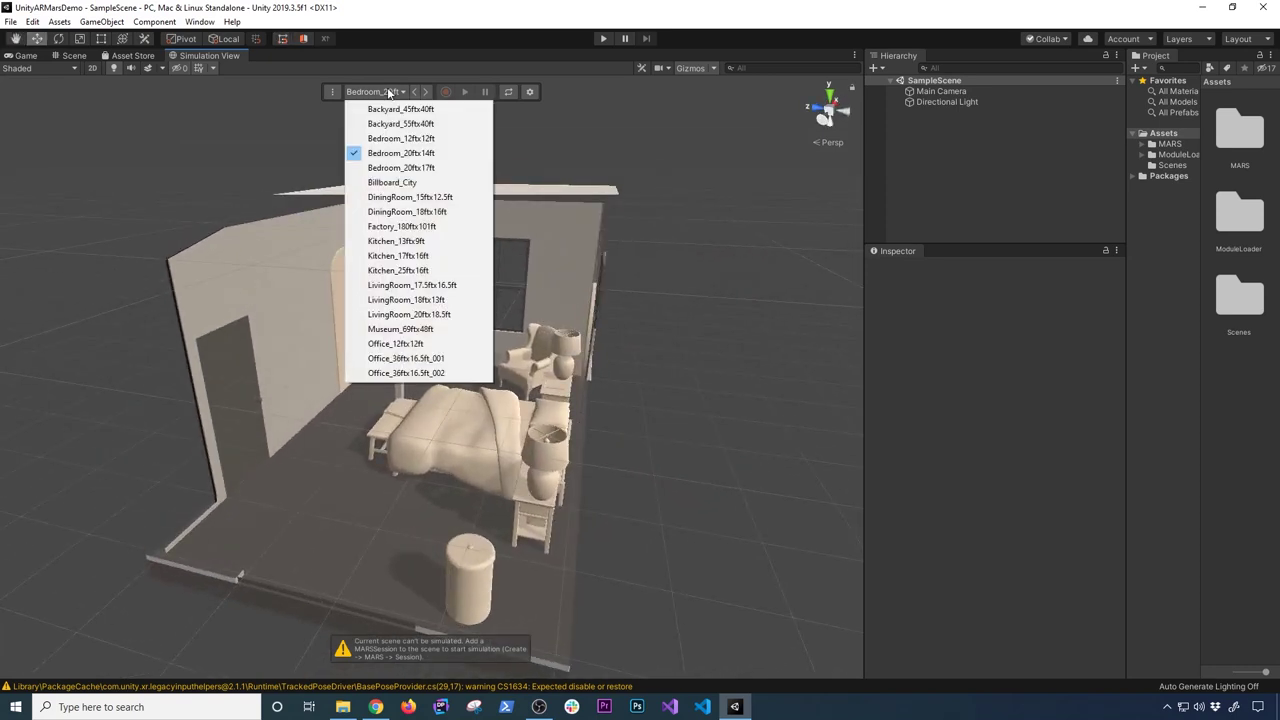
{"action": "left_click", "coordinate": [405, 197]}
{"action": "left_click_drag", "start_coordinate": [455, 263], "coordinate": [545, 369], "text": "alt"}
{"action": "scroll", "coordinate": [499, 343], "scroll_direction": "up", "scroll_amount": 5}
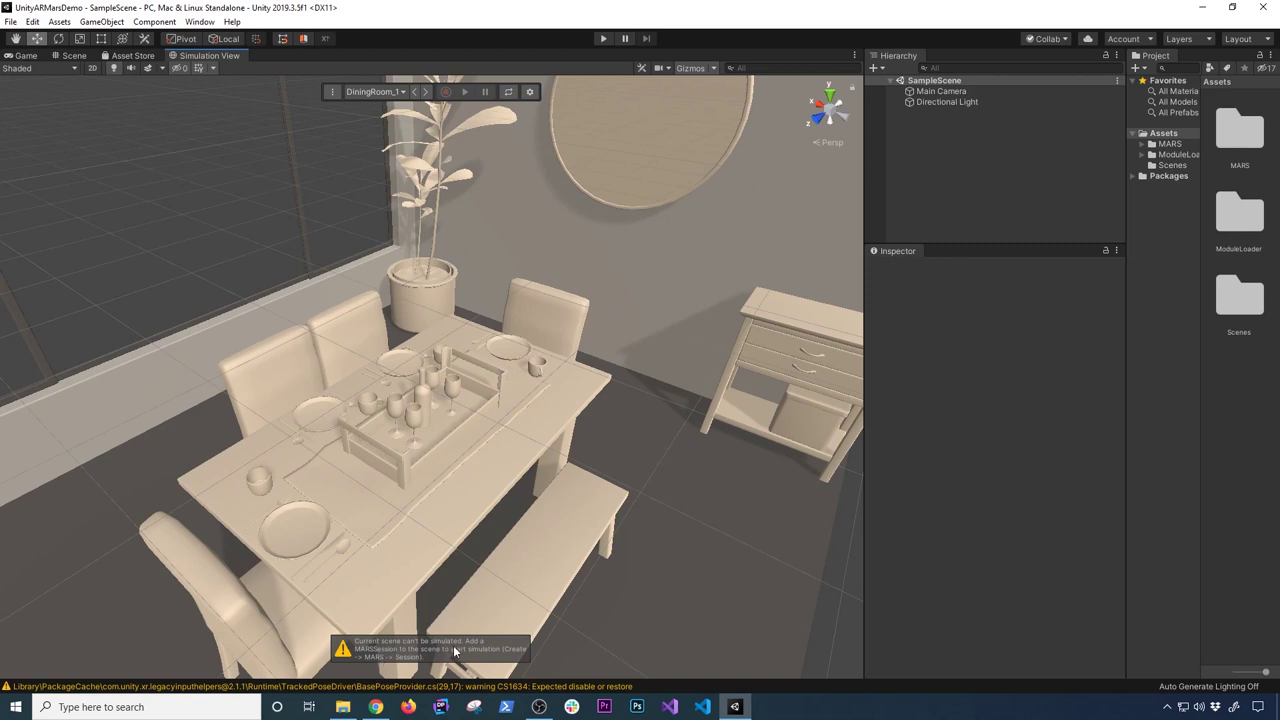
- Load the LivingRoom_17.5ftx16.5ft simulation environment and view the whole room from above
{"action": "left_click", "coordinate": [373, 92]}
{"action": "left_click", "coordinate": [400, 285]}
{"action": "left_click_drag", "start_coordinate": [505, 430], "coordinate": [375, 260], "text": "alt"}
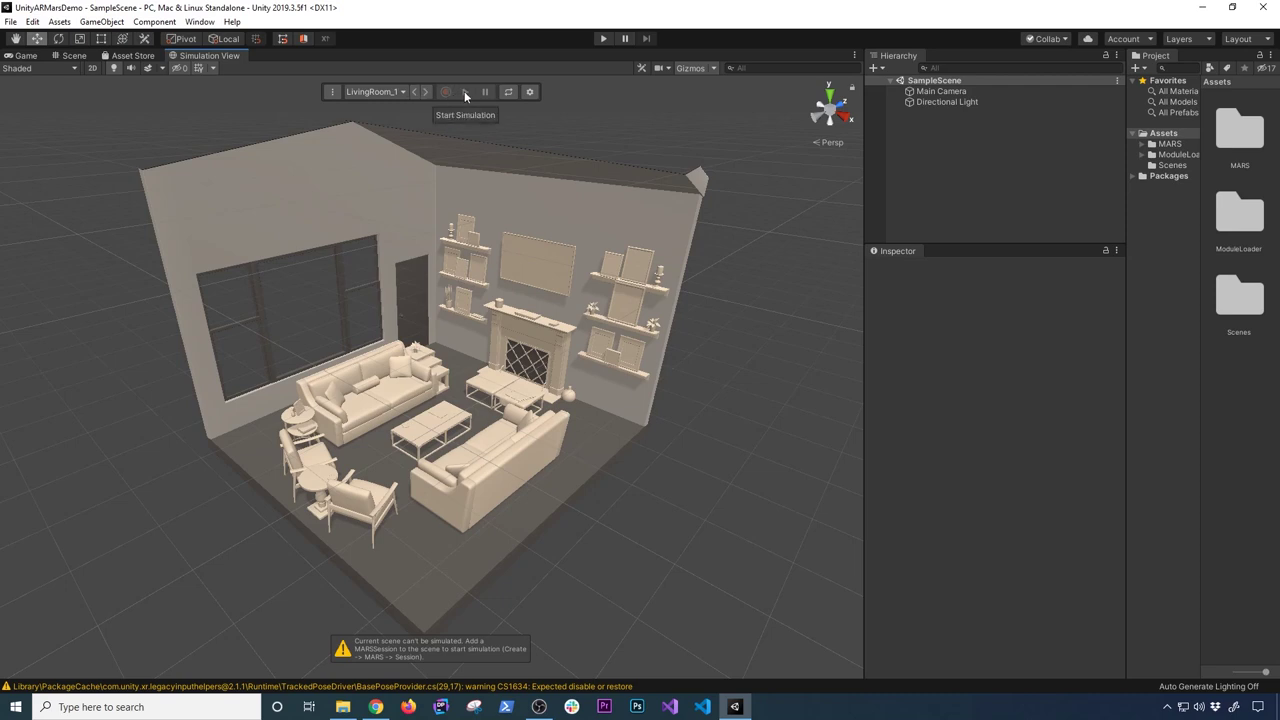
- Turn on Desaturate environment and turn off View X-Ray in the simulation view options, then check the living room
{"action": "left_click", "coordinate": [530, 91]}
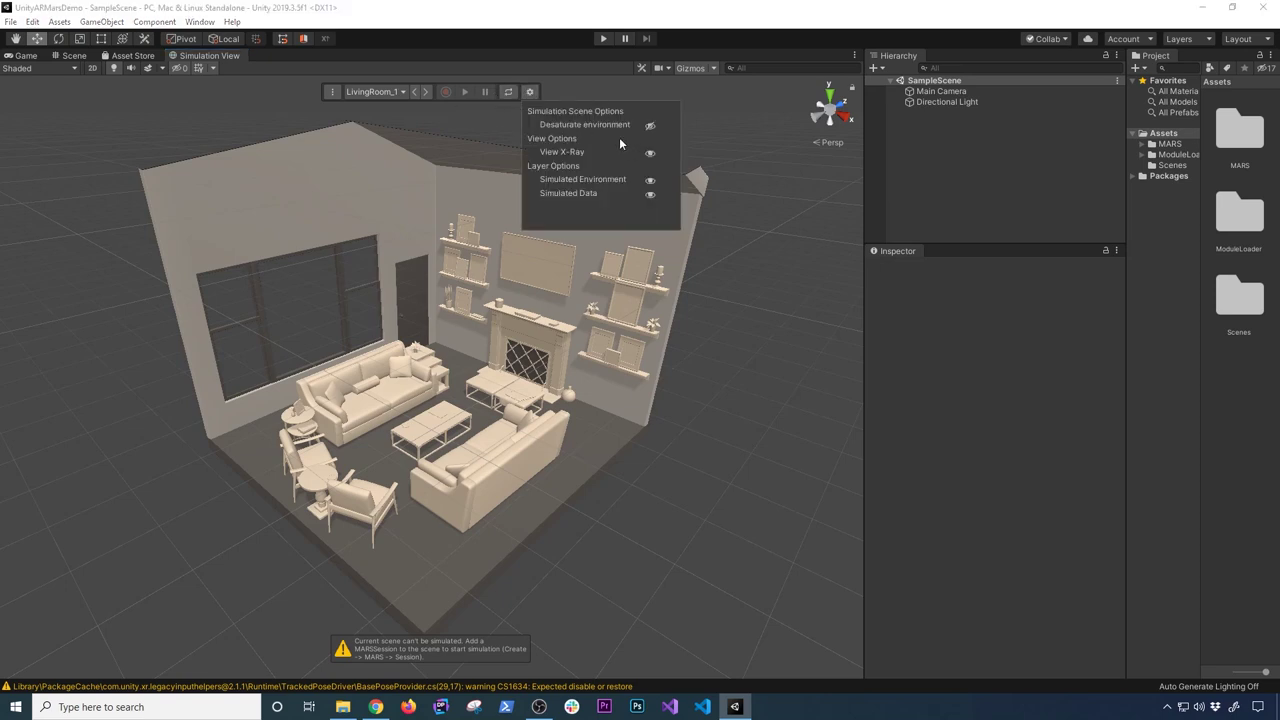
{"action": "left_click", "coordinate": [650, 127]}
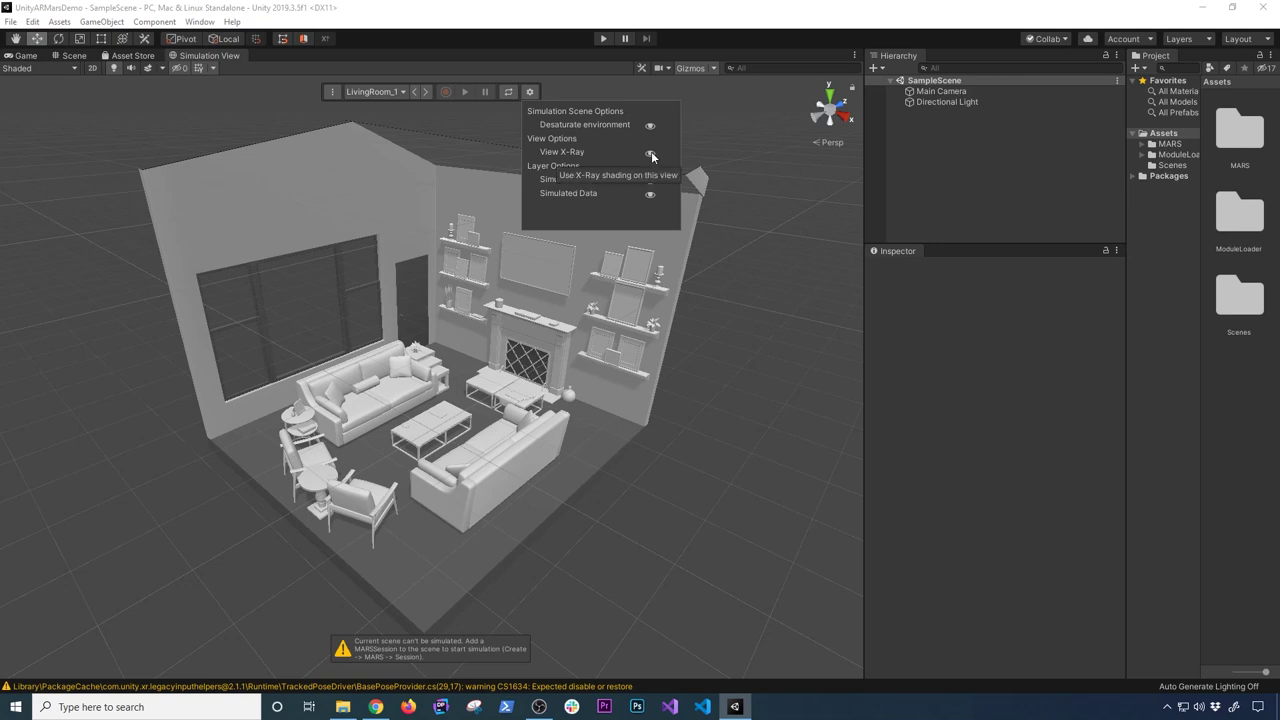
{"action": "left_click", "coordinate": [650, 155]}
{"action": "scroll", "coordinate": [556, 290], "scroll_direction": "down", "scroll_amount": 5}
{"action": "left_click_drag", "start_coordinate": [557, 300], "coordinate": [589, 325], "text": "alt"}
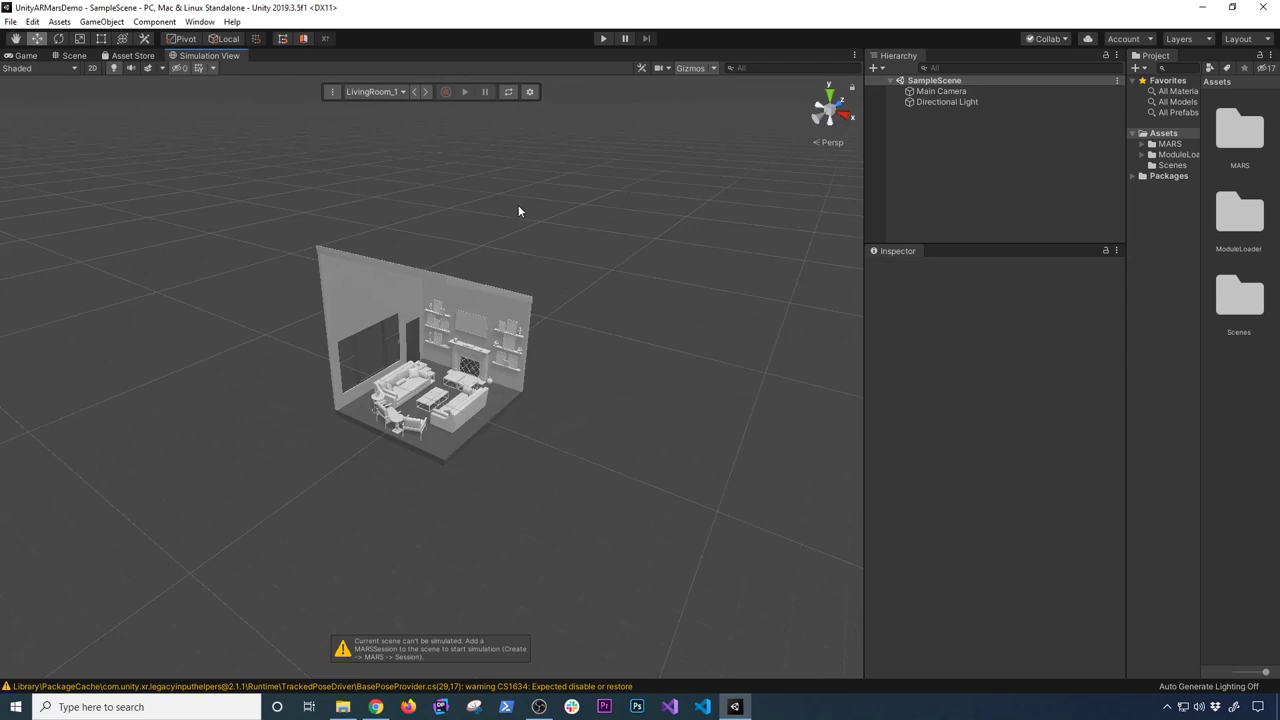
- Preview the Backyard_55ftx40ft environment with the changed view options and switch to DiningRoom_15ftx12.5ft
{"action": "left_click", "coordinate": [399, 92]}
{"action": "left_click", "coordinate": [395, 123]}
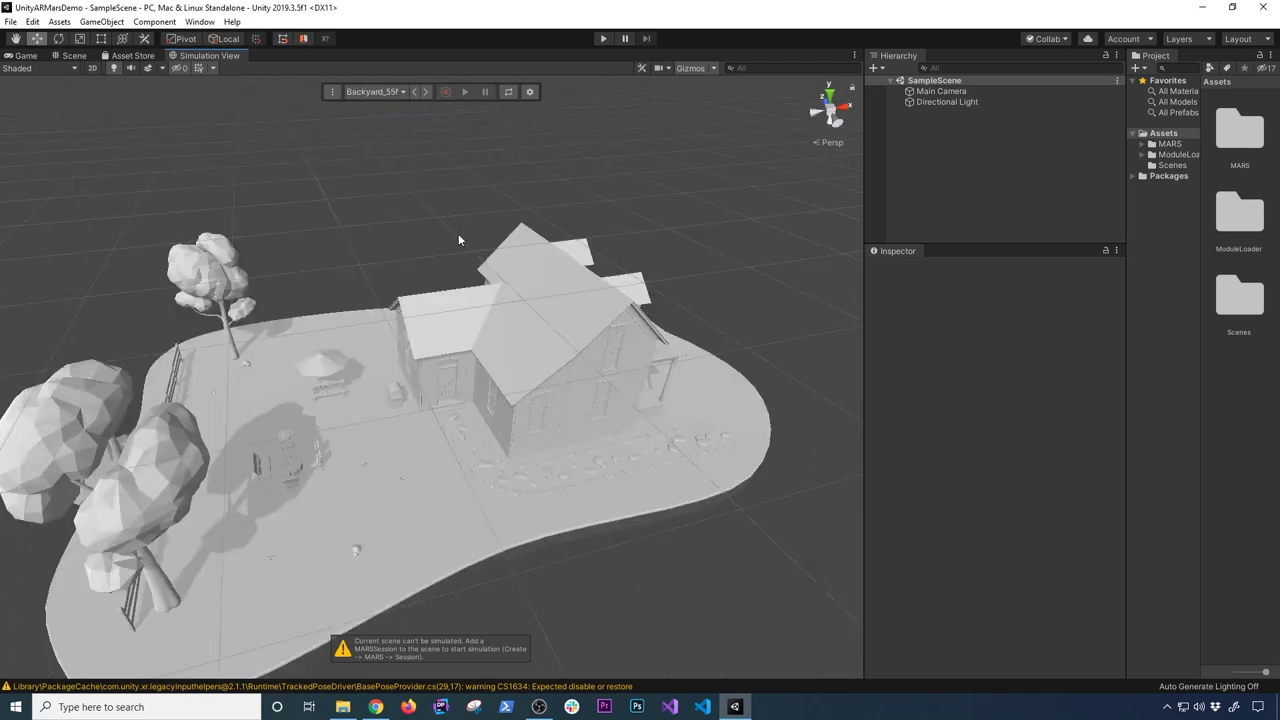
{"action": "left_click", "coordinate": [395, 92]}
{"action": "left_click", "coordinate": [395, 191]}
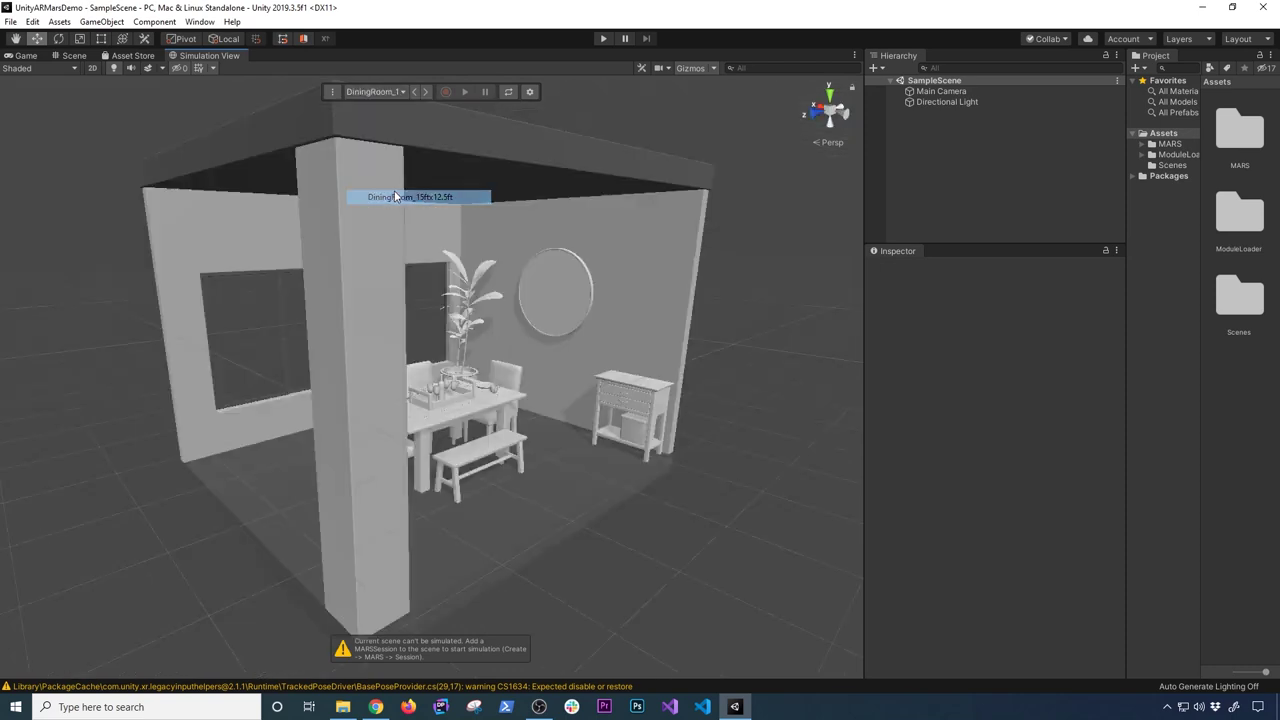
- Turn View X-Ray back on in the simulation view options and check the dining room from several angles
{"action": "left_click_drag", "start_coordinate": [393, 245], "coordinate": [417, 203], "text": "alt"}
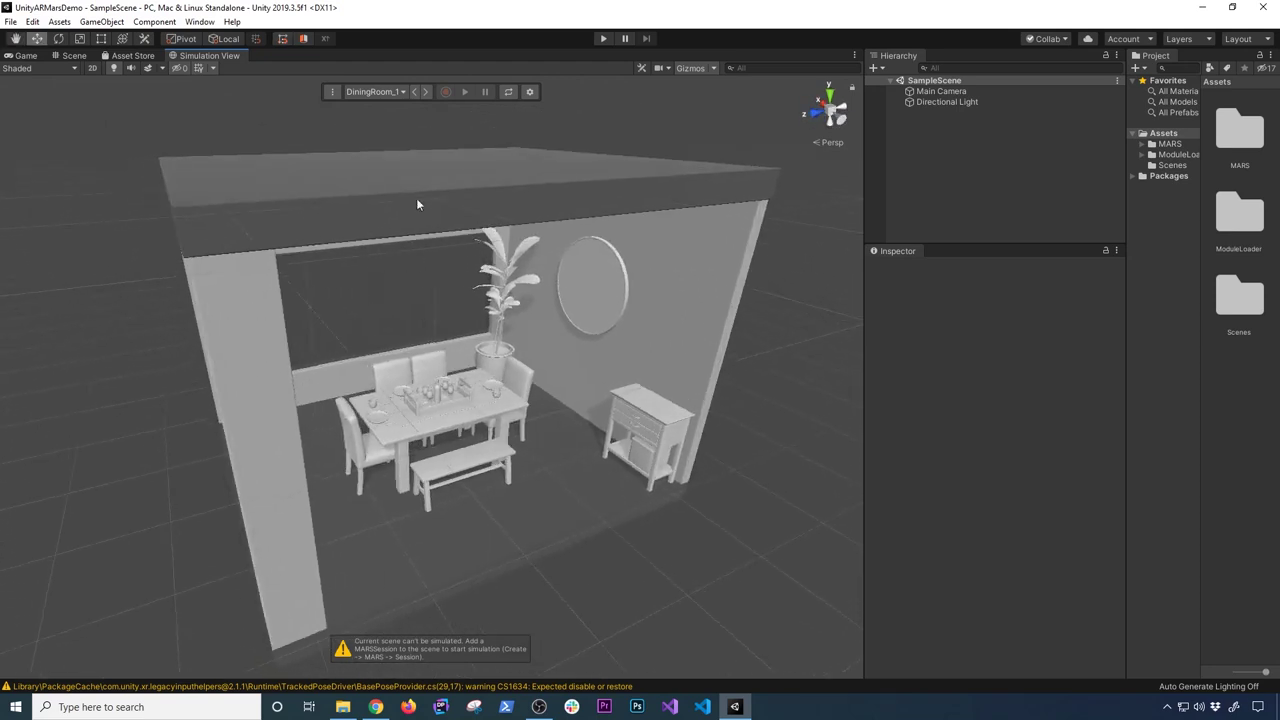
{"action": "left_click", "coordinate": [530, 92]}
{"action": "left_click", "coordinate": [590, 152]}
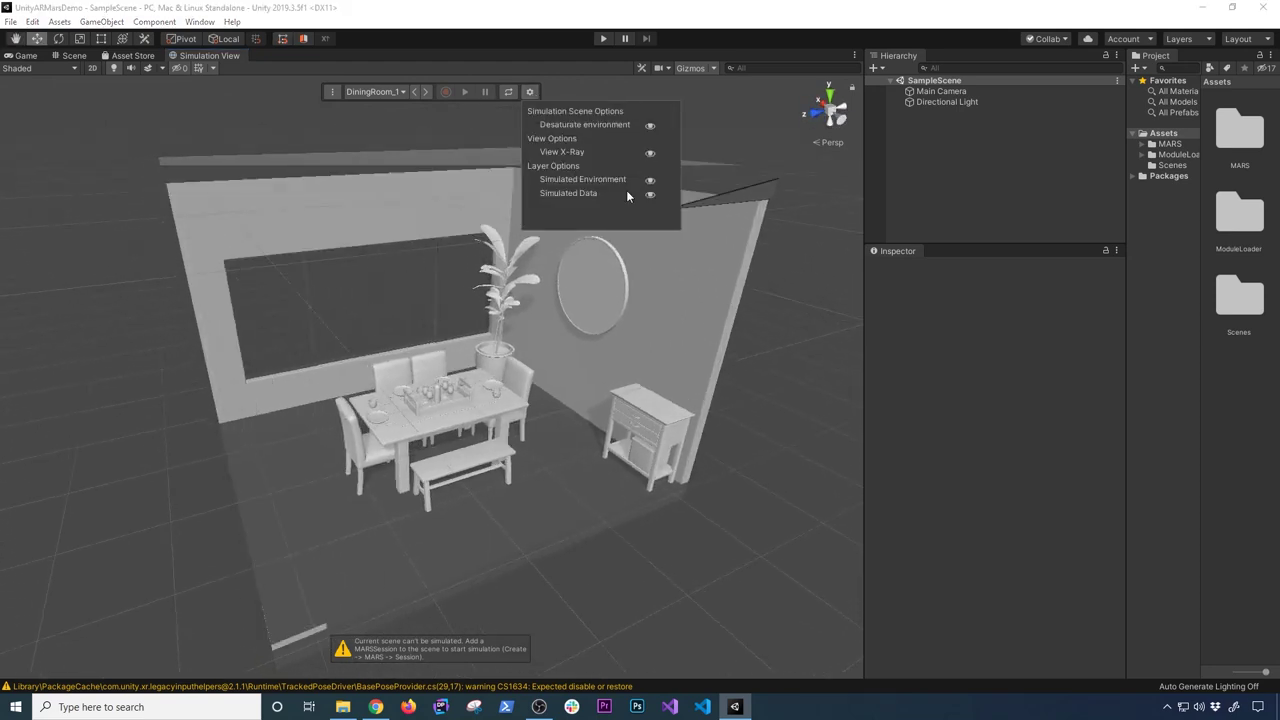
{"action": "left_click_drag", "start_coordinate": [216, 420], "coordinate": [250, 410], "text": "alt"}
- Load the Museum_69ftx48ft simulation environment and view it from several angles with View X-Ray turned off
{"action": "left_click", "coordinate": [372, 91]}
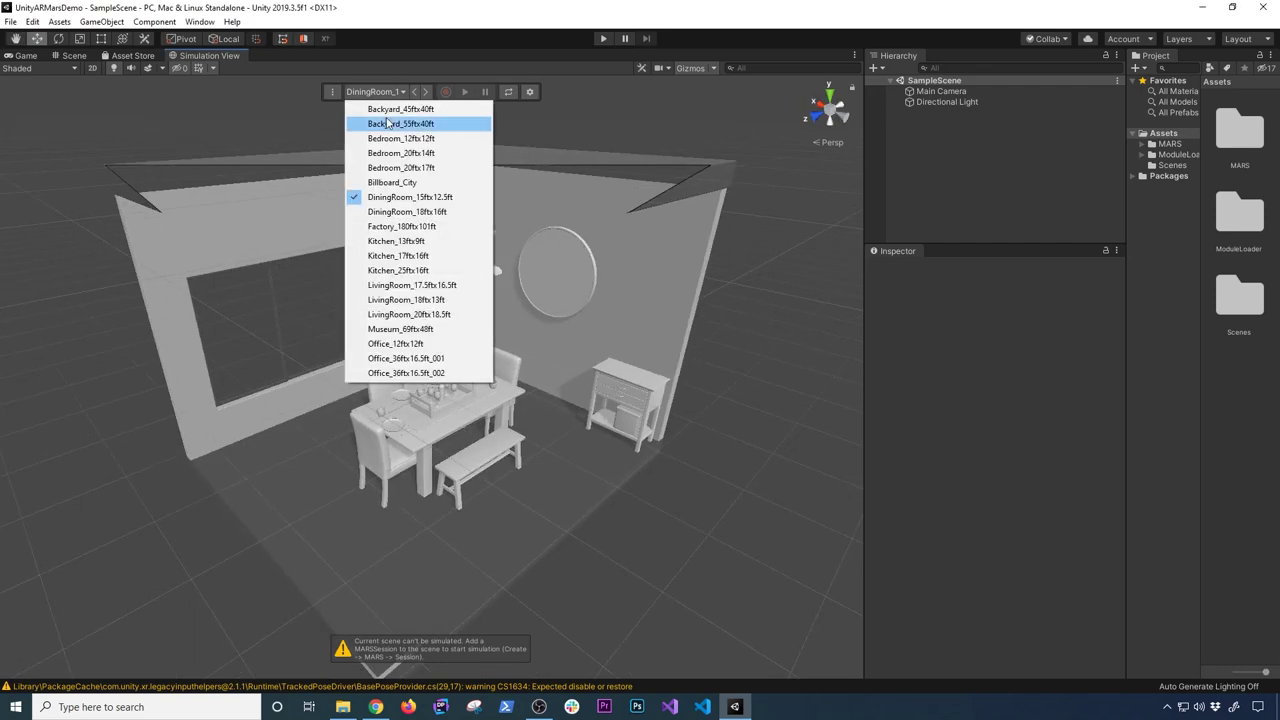
{"action": "left_click", "coordinate": [381, 336]}
{"action": "left_click_drag", "start_coordinate": [381, 336], "coordinate": [520, 198], "text": "alt"}
{"action": "left_click", "coordinate": [531, 92]}
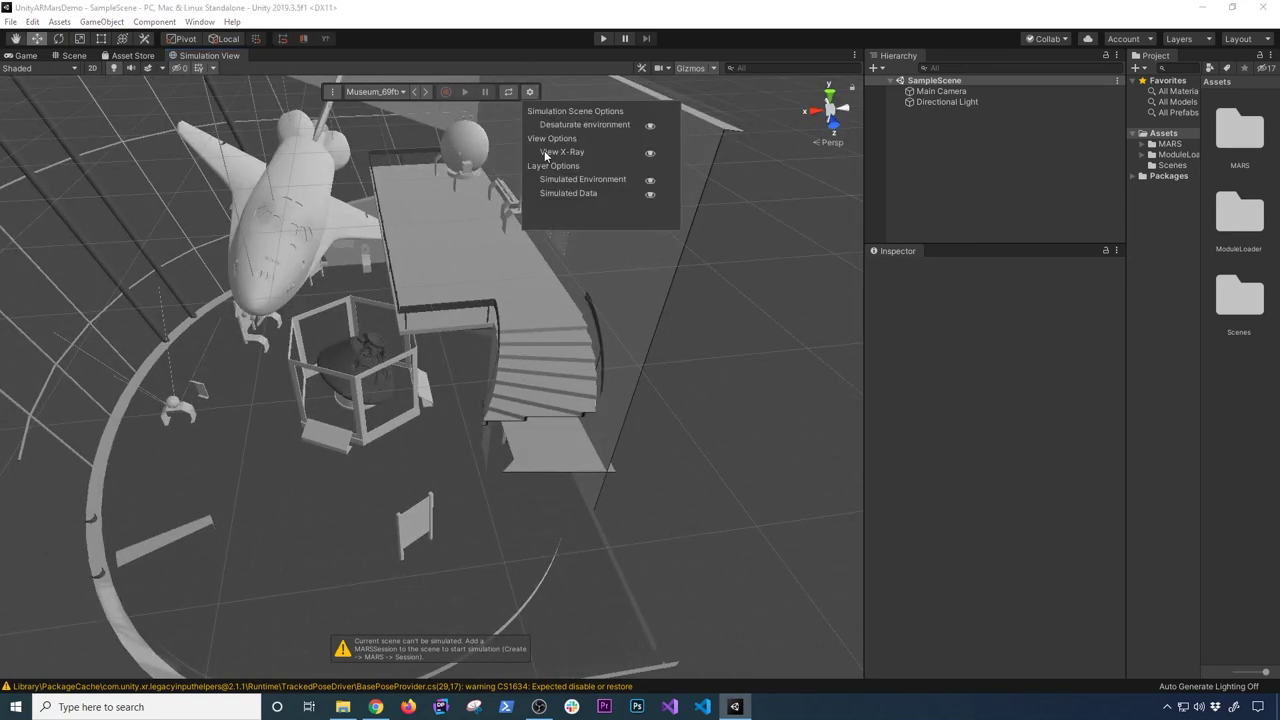
{"action": "left_click", "coordinate": [651, 152]}
{"action": "left_click_drag", "start_coordinate": [631, 257], "coordinate": [409, 73], "text": "alt"}
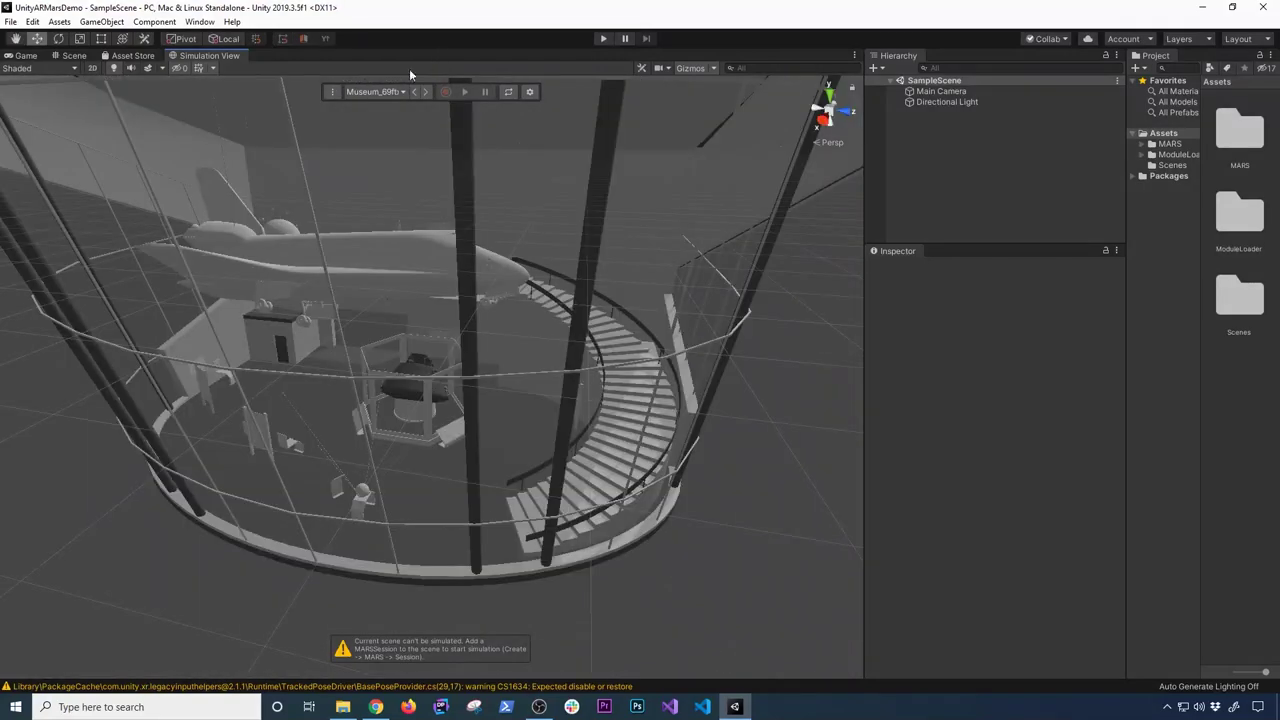
- Turn View X-Ray on and Desaturate environment off in the simulation view options while viewing the museum
{"action": "left_click", "coordinate": [531, 92]}
{"action": "left_click", "coordinate": [651, 155]}
{"action": "left_click_drag", "start_coordinate": [595, 237], "coordinate": [498, 142], "text": "alt"}
{"action": "left_click", "coordinate": [530, 92]}
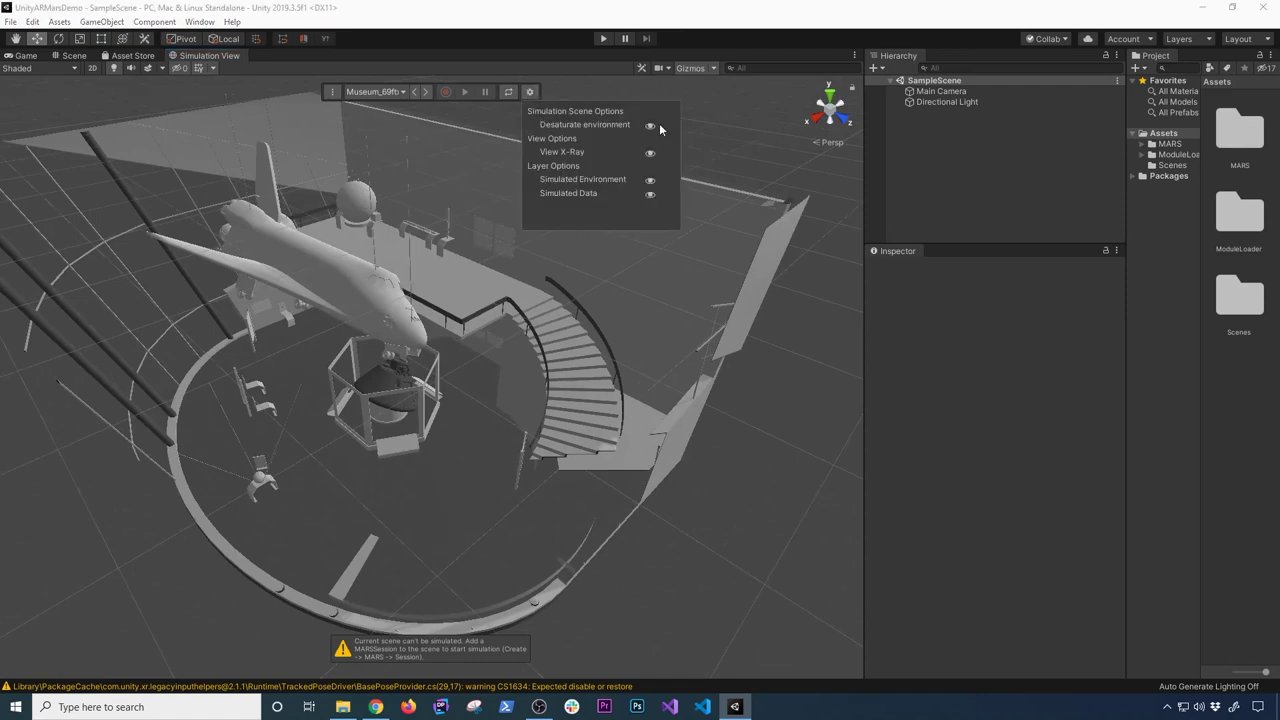
{"action": "left_click_drag", "start_coordinate": [736, 130], "coordinate": [459, 240], "text": "alt"}
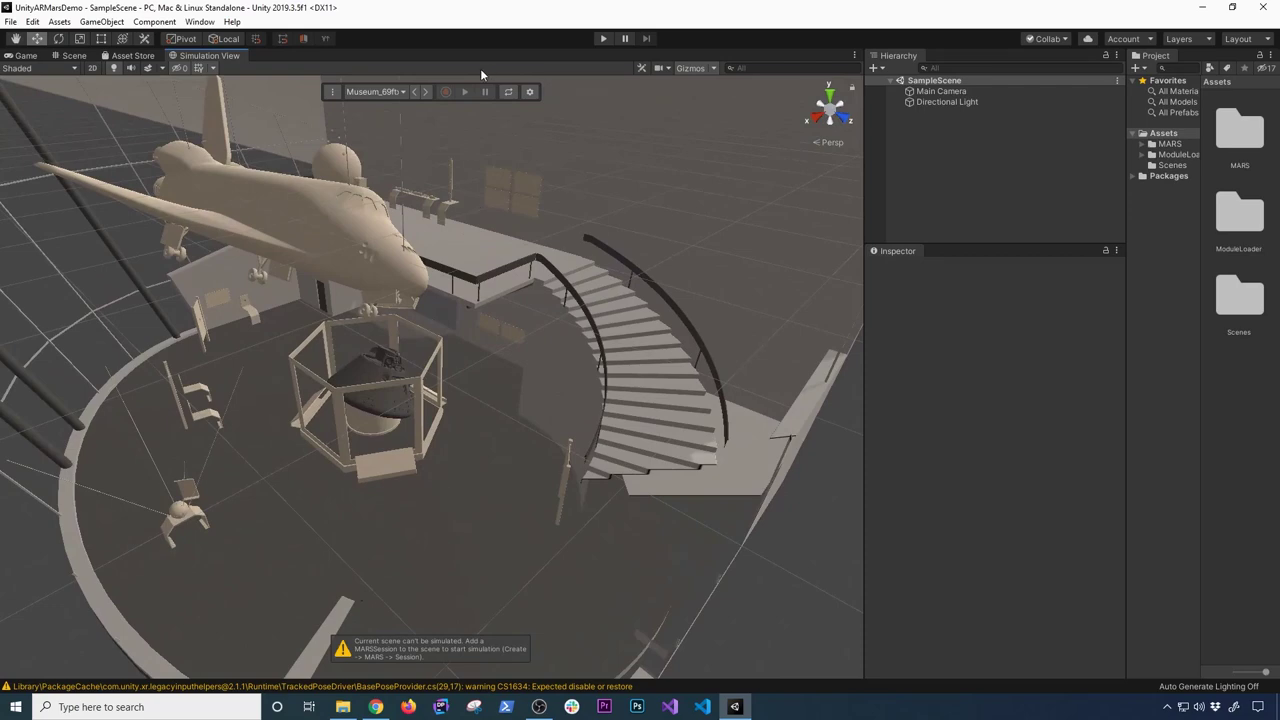
- Load the Bedroom_12ftx12ft simulation environment and look at the bed area up close
{"action": "left_click", "coordinate": [374, 91]}
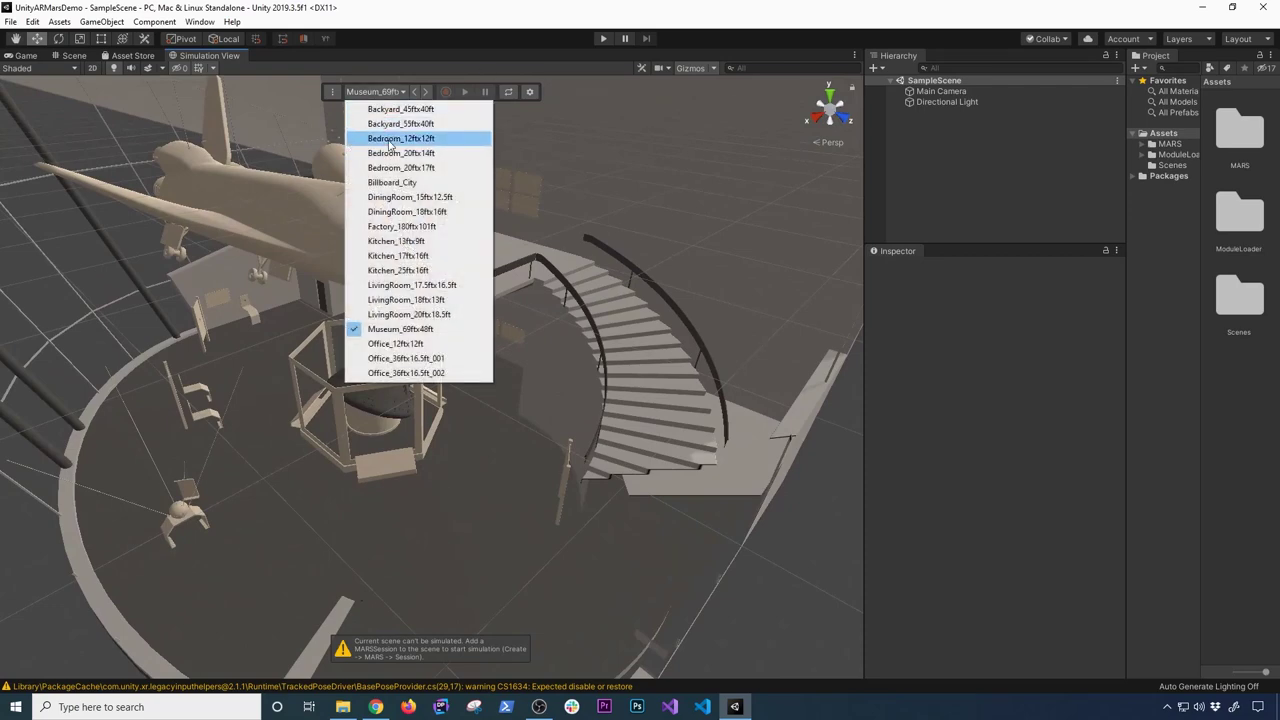
{"action": "left_click", "coordinate": [400, 138]}
{"action": "left_click_drag", "start_coordinate": [397, 162], "coordinate": [396, 264], "text": "alt"}
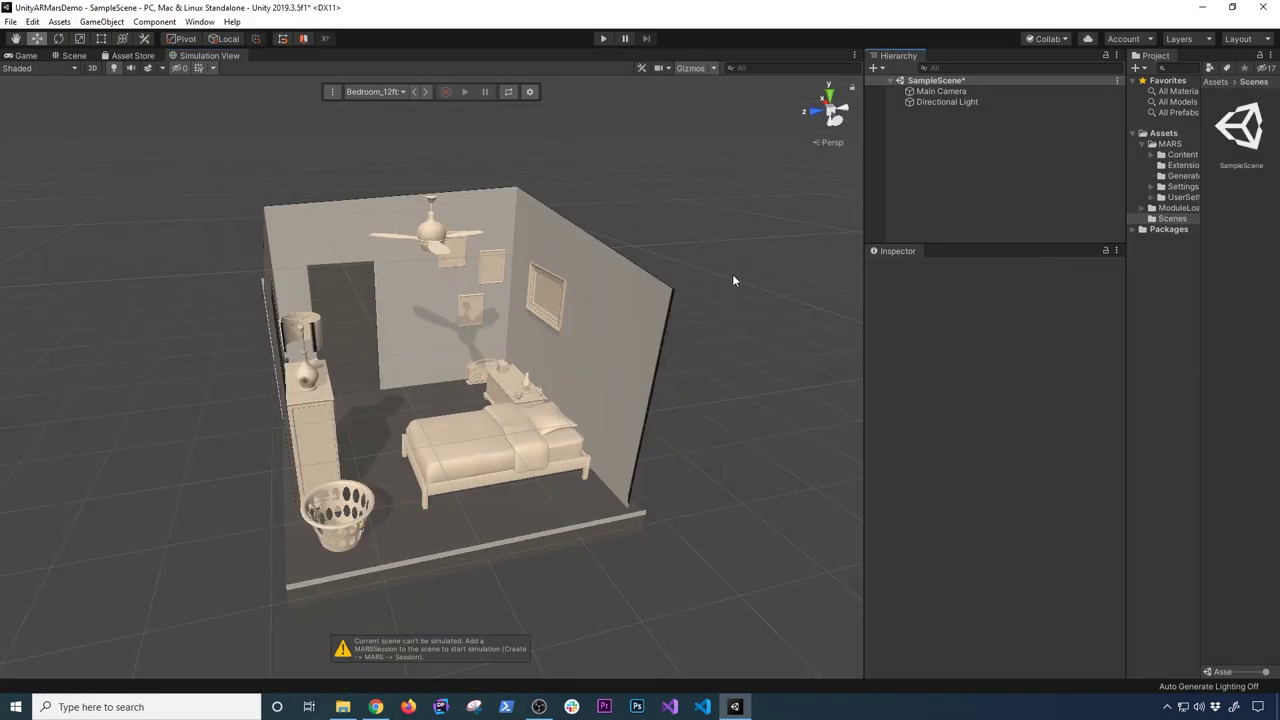
{"action": "left_click_drag", "start_coordinate": [728, 277], "coordinate": [577, 373], "text": "alt"}
{"action": "scroll", "coordinate": [577, 373], "scroll_direction": "up", "scroll_amount": 5}
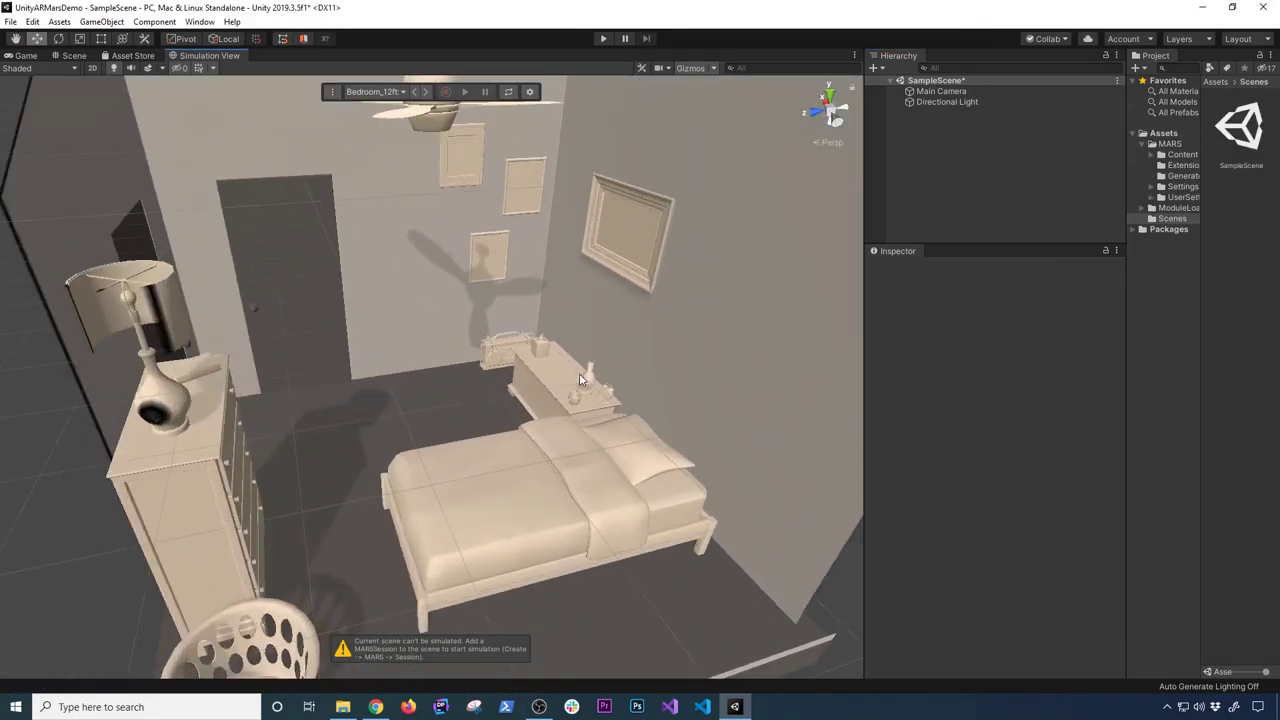
{"action": "left_click_drag", "start_coordinate": [508, 398], "coordinate": [357, 677], "text": "alt"}
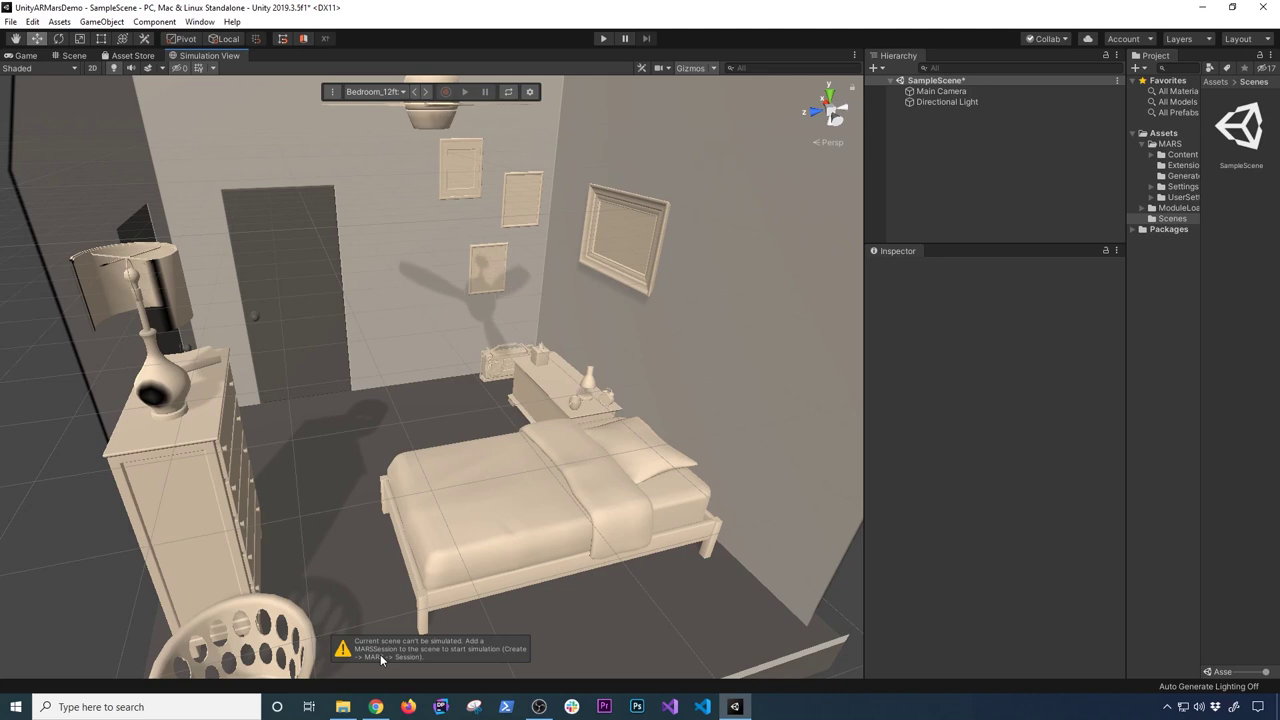
- Add a MARS Session to the scene hierarchy
{"action": "right_click", "coordinate": [920, 174]}
{"action": "mouse_move", "coordinate": [988, 419]}
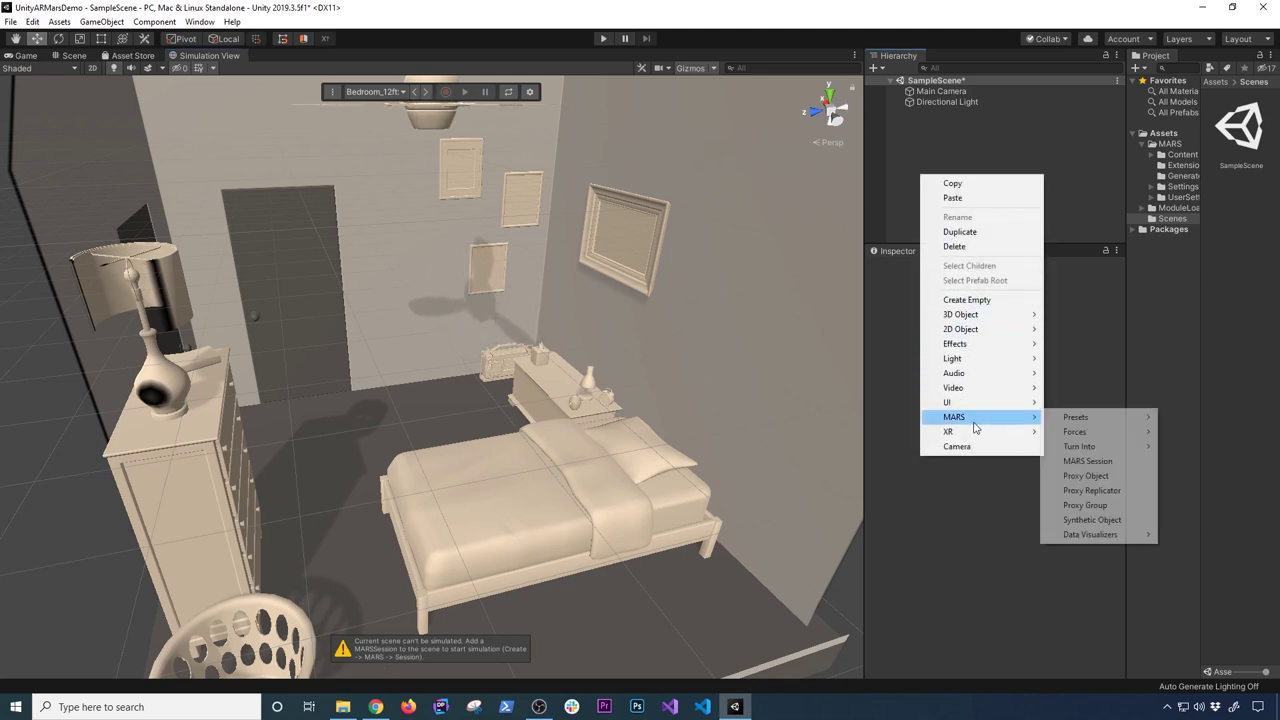
{"action": "mouse_move", "coordinate": [1080, 425]}
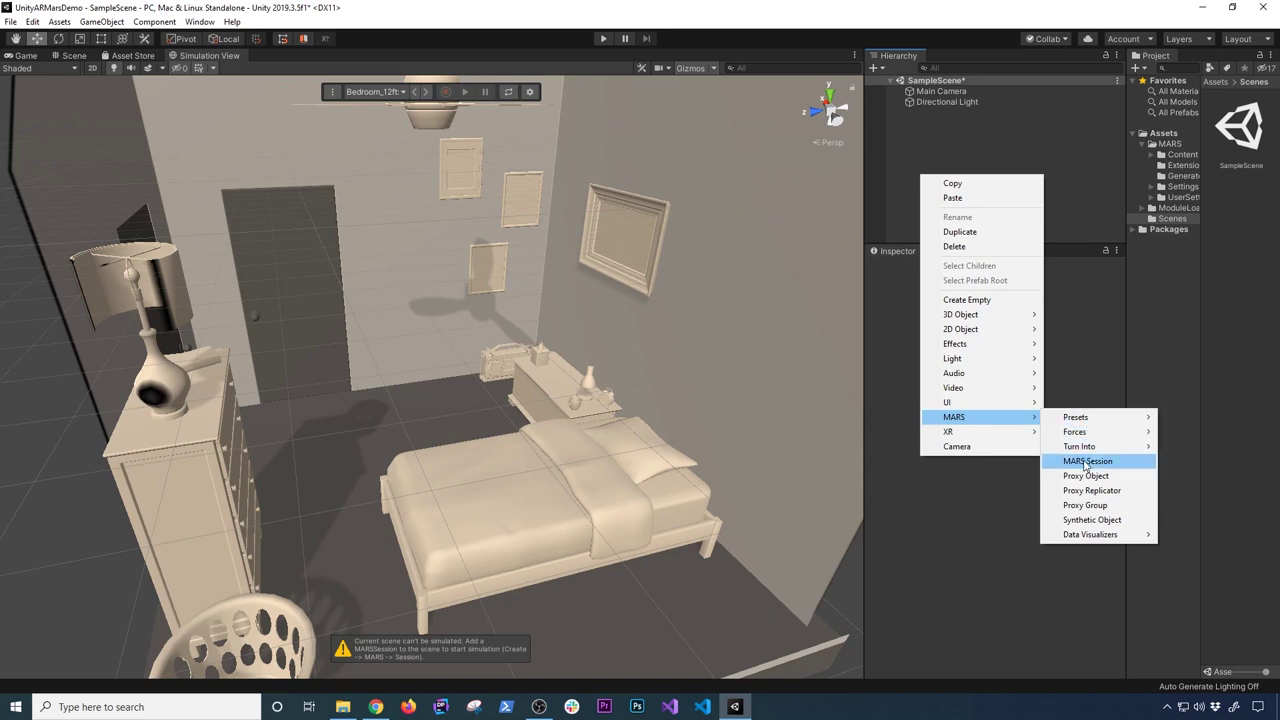
{"action": "left_click", "coordinate": [1085, 461]}
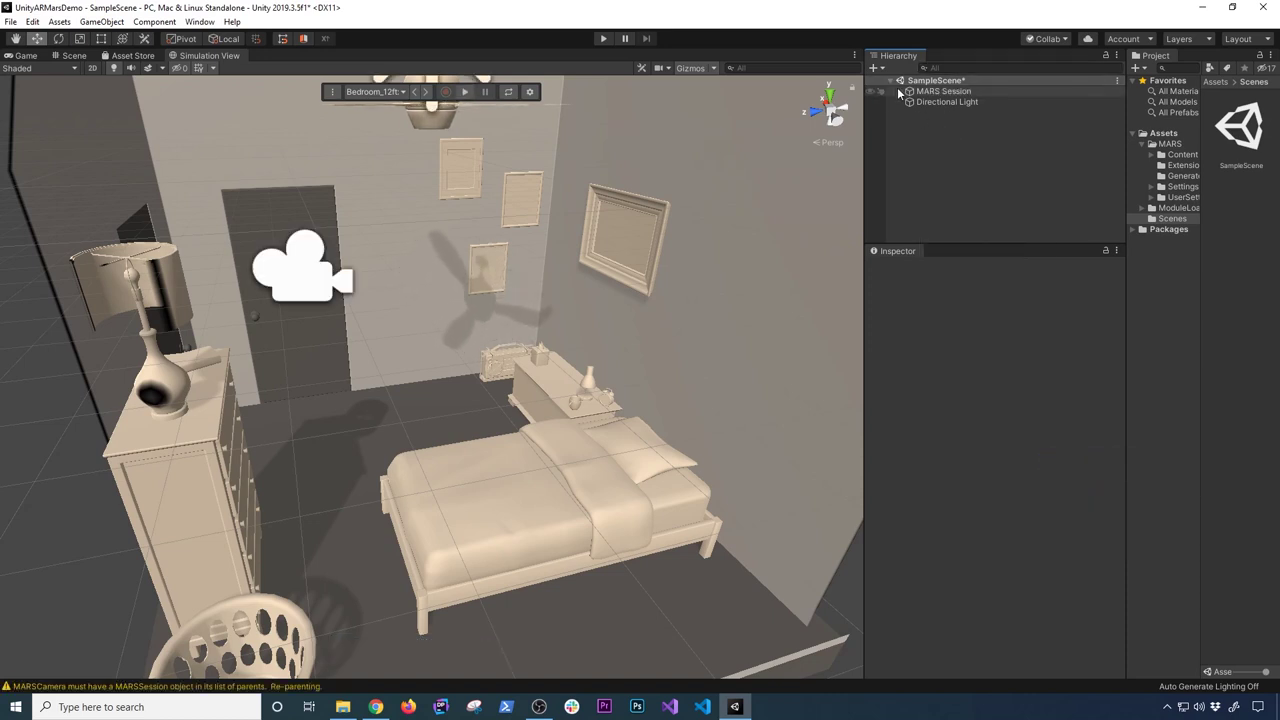
- Start the simulation in the bedroom environment and stop it again
{"action": "scroll", "coordinate": [521, 324], "scroll_direction": "down", "scroll_amount": 3}
{"action": "scroll", "coordinate": [521, 324], "scroll_direction": "down", "scroll_amount": 2}
{"action": "left_click_drag", "start_coordinate": [521, 324], "coordinate": [543, 305], "text": "alt"}
{"action": "scroll", "coordinate": [543, 305], "scroll_direction": "up", "scroll_amount": 2}
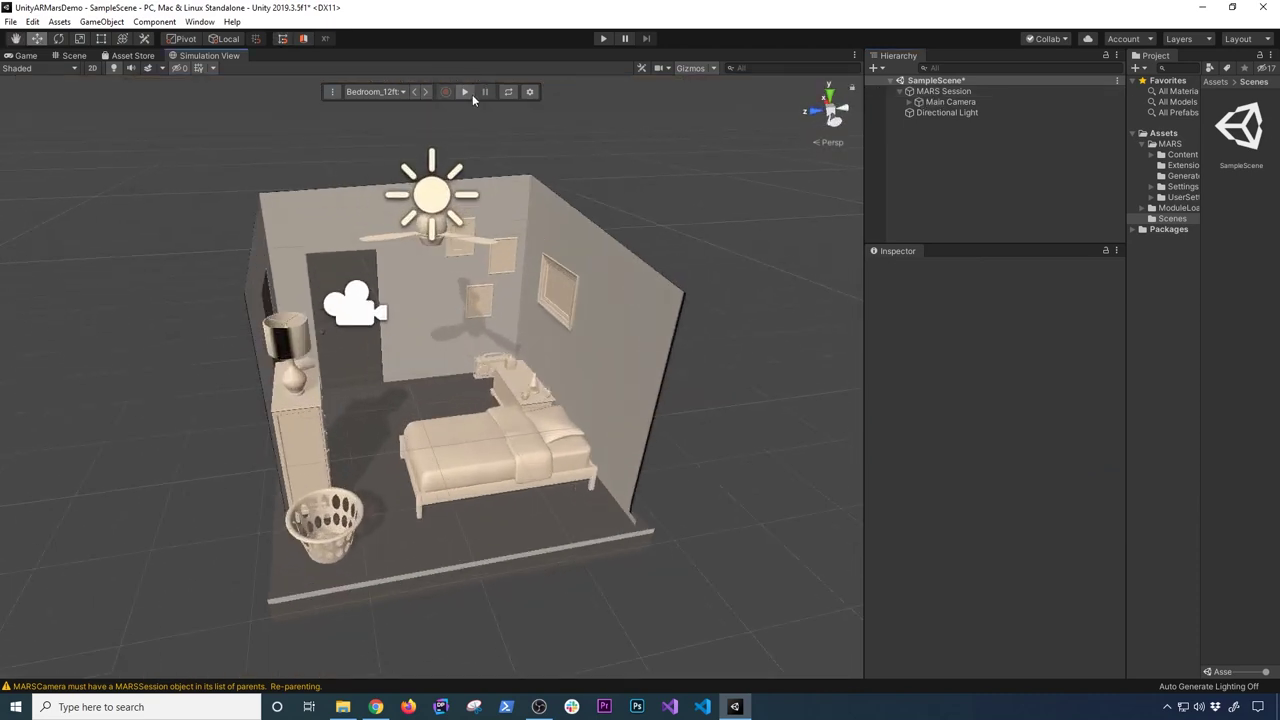
{"action": "left_click", "coordinate": [466, 92]}
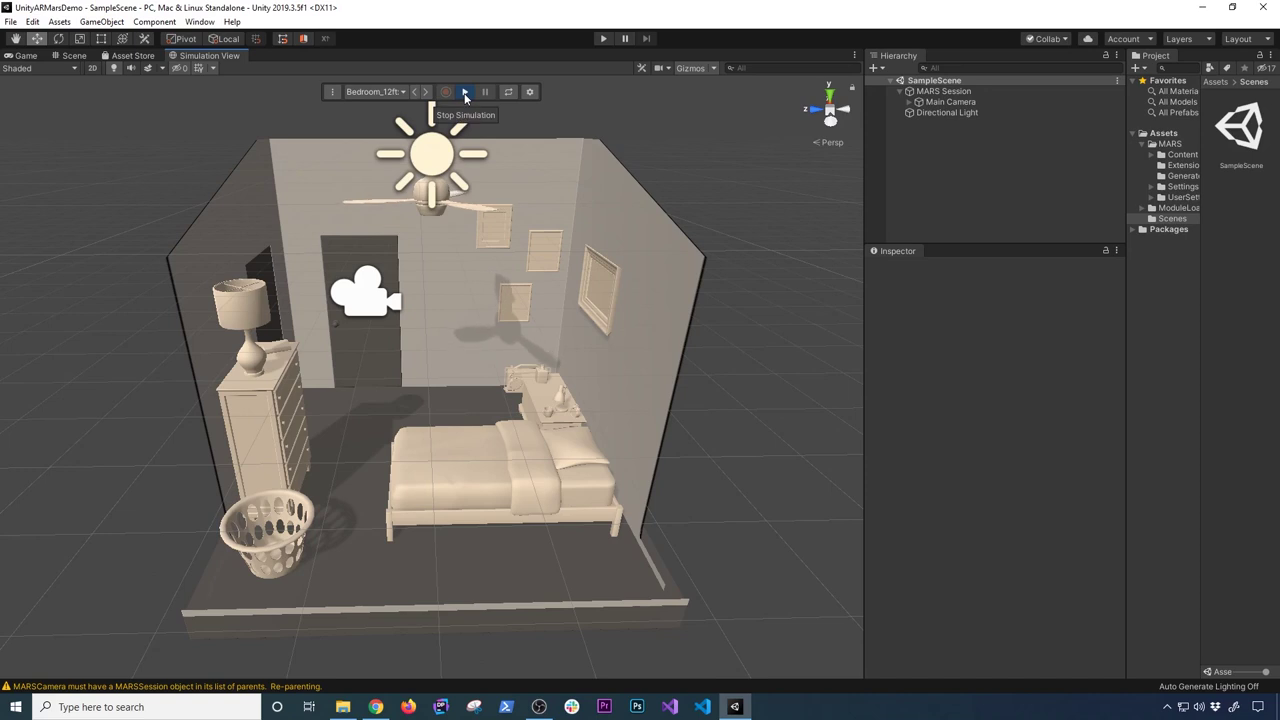
{"action": "left_click", "coordinate": [508, 92]}
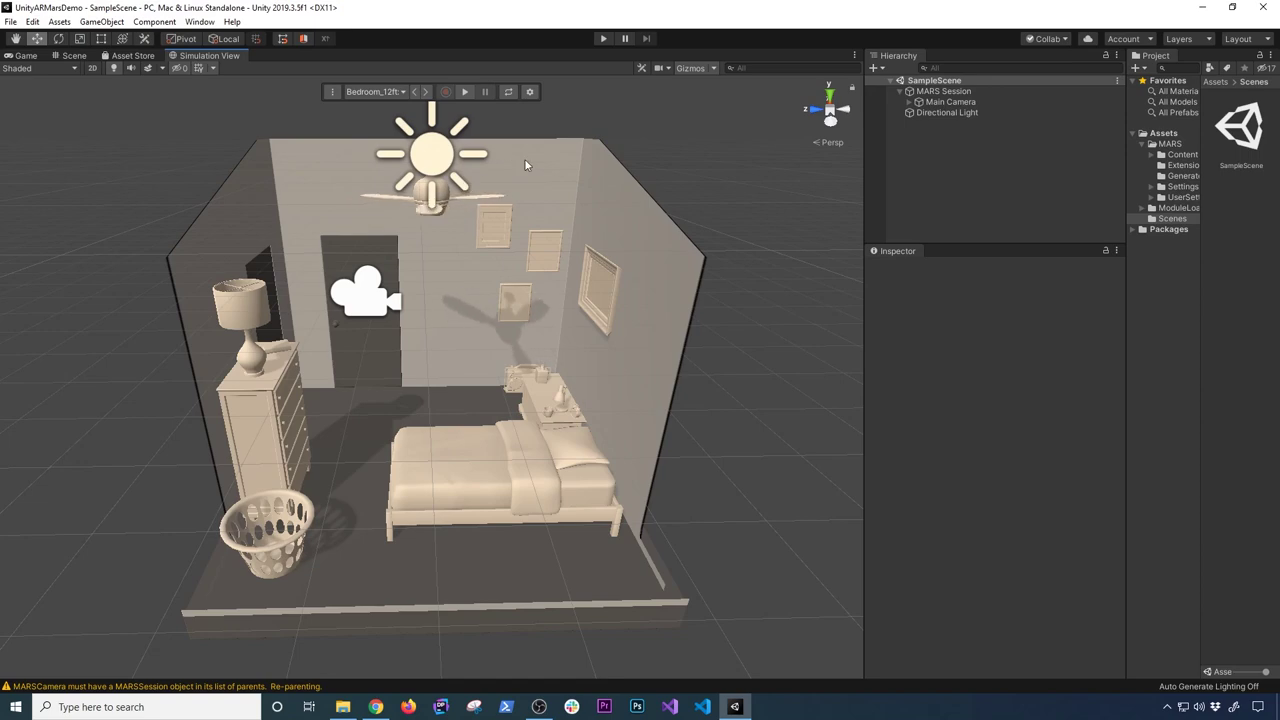
- Add a MARS Plane Visualizer data visualizer to the scene
{"action": "left_click_drag", "start_coordinate": [526, 165], "coordinate": [340, 416], "text": "alt"}
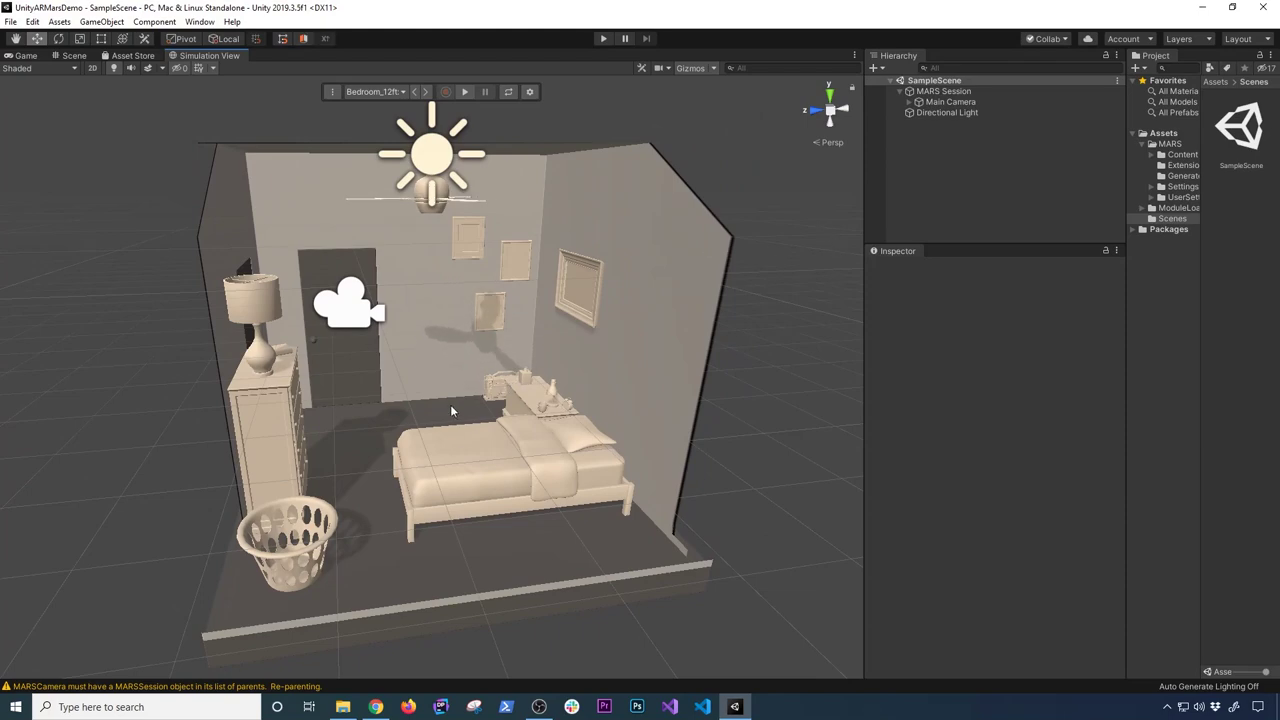
{"action": "left_click_drag", "start_coordinate": [450, 410], "coordinate": [548, 454], "text": "alt"}
{"action": "scroll", "coordinate": [548, 454], "scroll_direction": "up", "scroll_amount": 6}
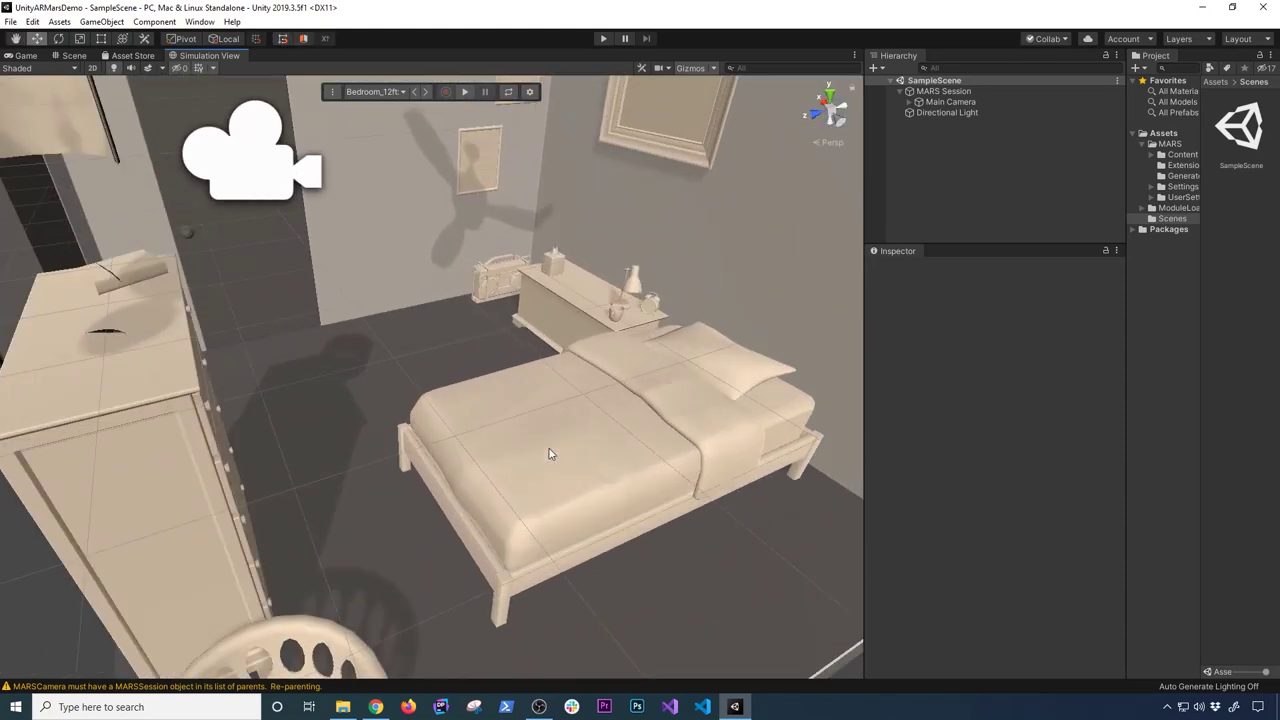
{"action": "right_click", "coordinate": [958, 134]}
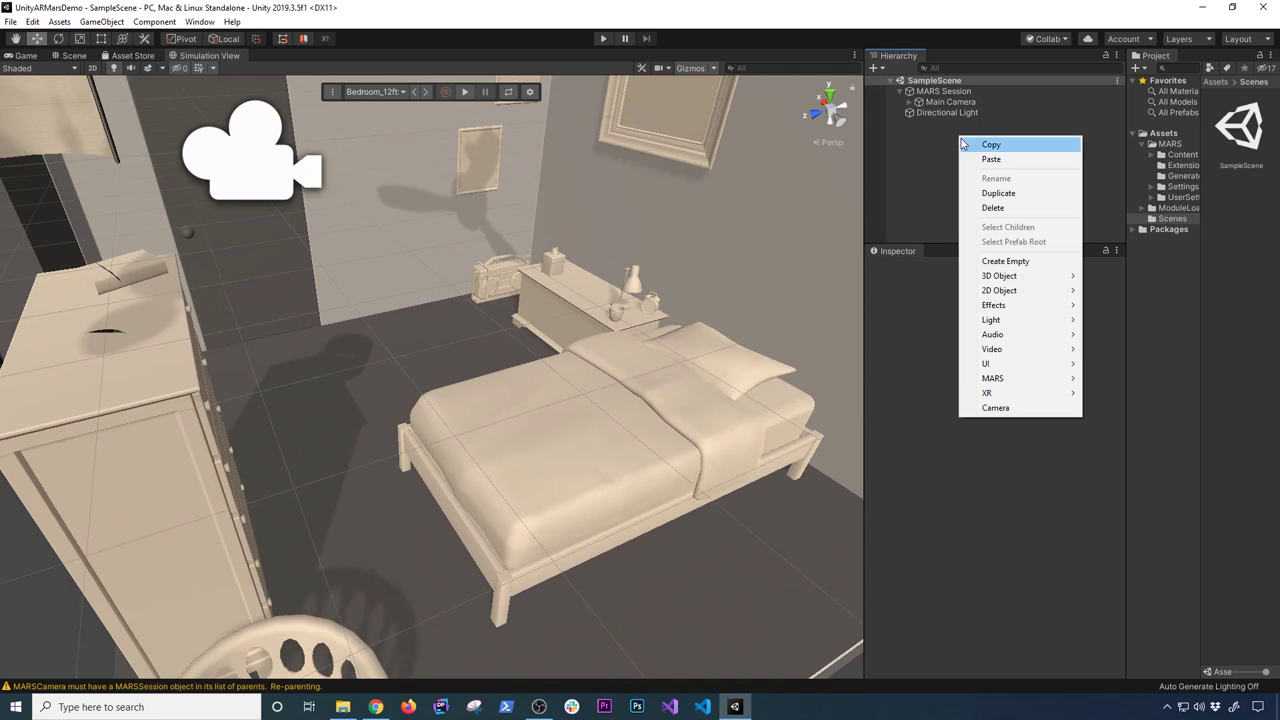
{"action": "mouse_move", "coordinate": [999, 377]}
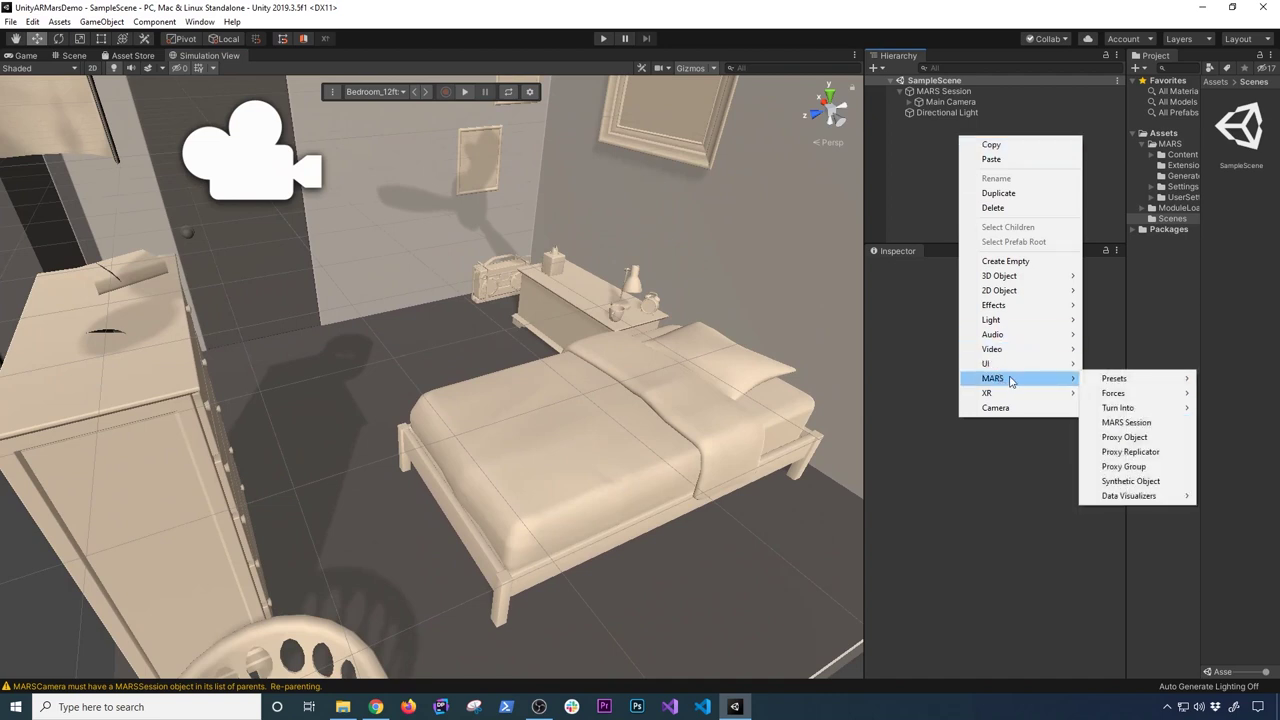
{"action": "mouse_move", "coordinate": [1130, 497]}
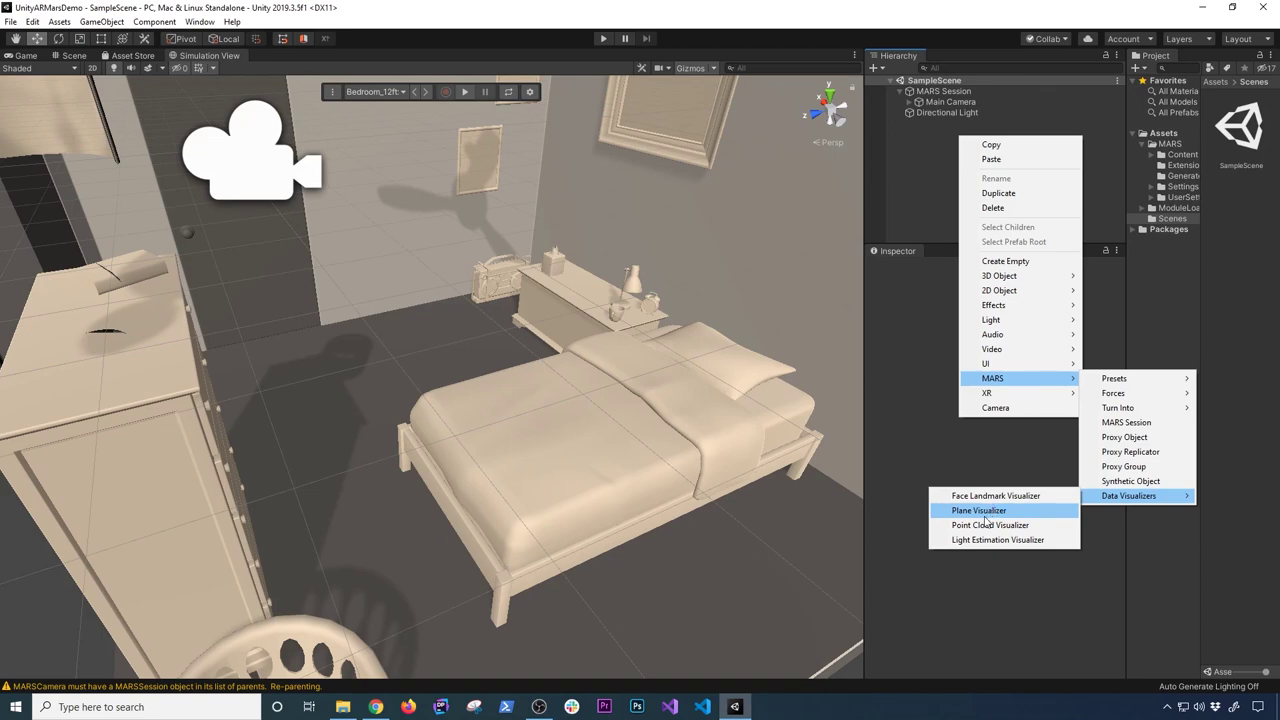
{"action": "left_click", "coordinate": [963, 511]}
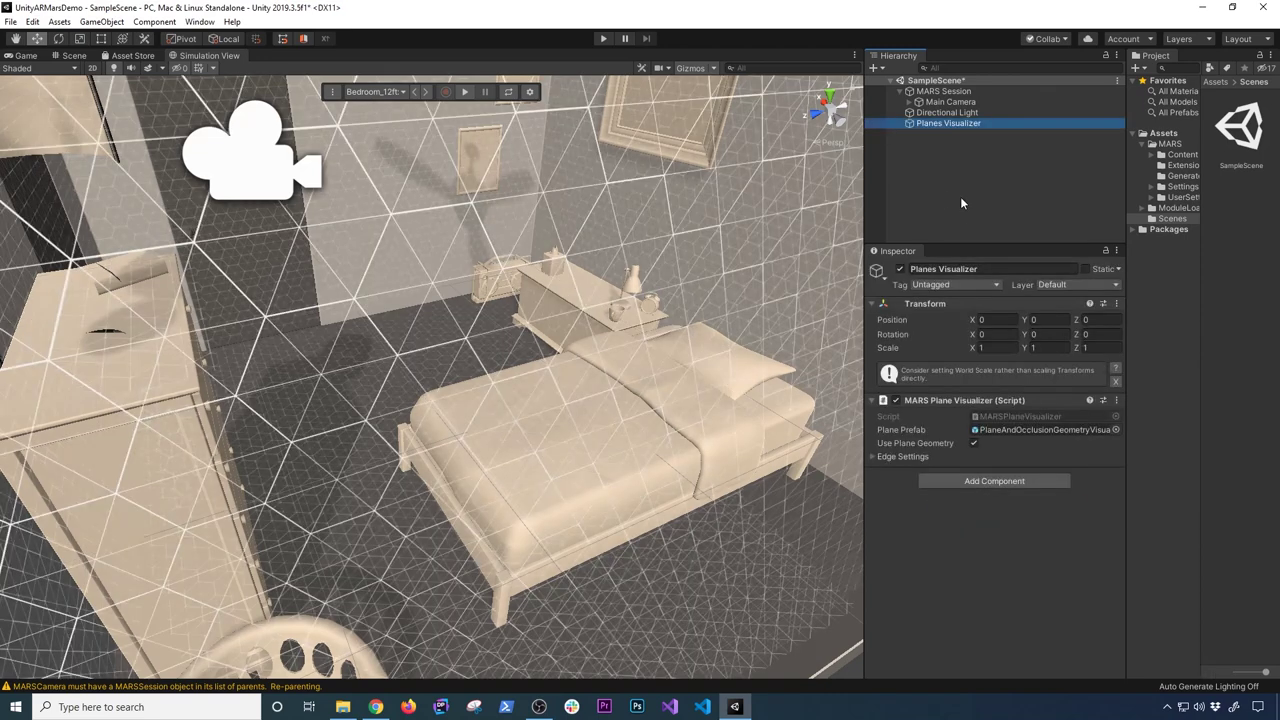
- Inspect the visualized planes in the bedroom and enable Make Edge in the Planes Visualizer's Edge Settings
{"action": "scroll", "coordinate": [605, 316], "scroll_direction": "down", "scroll_amount": 5}
{"action": "left_click_drag", "start_coordinate": [584, 331], "coordinate": [573, 360], "text": "alt"}
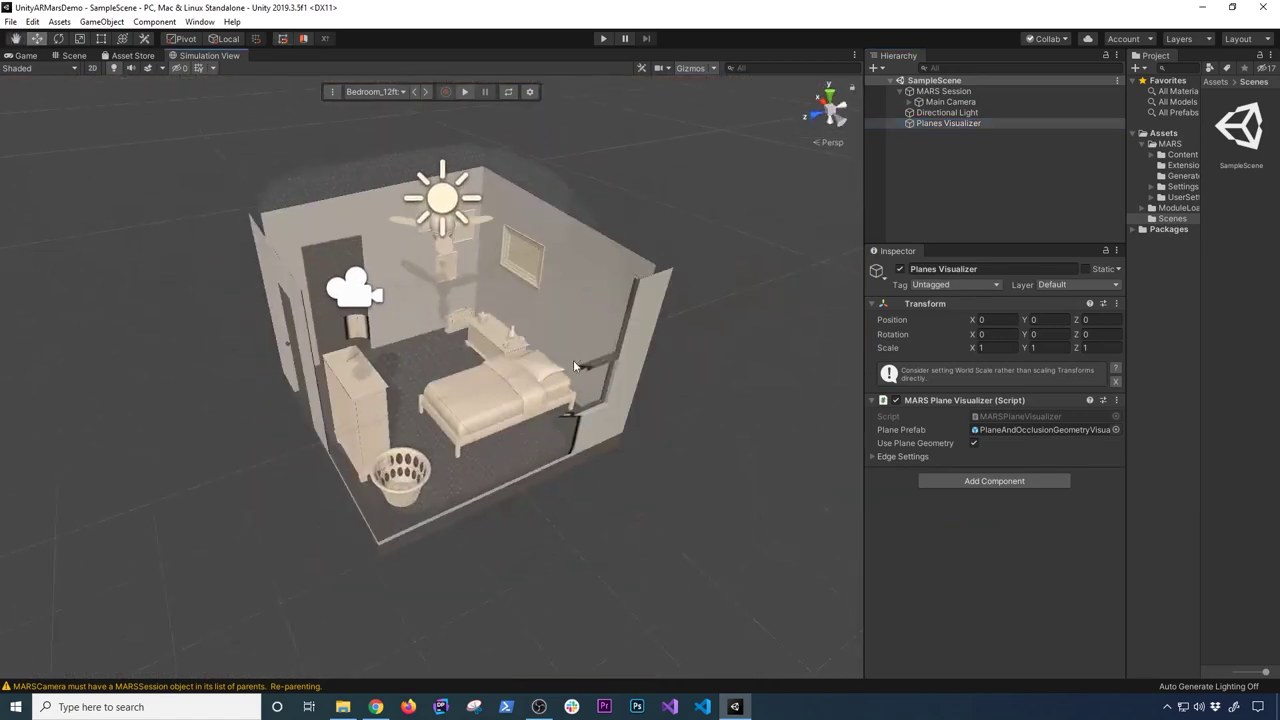
{"action": "scroll", "coordinate": [570, 355], "scroll_direction": "up", "scroll_amount": 6}
{"action": "scroll", "coordinate": [567, 356], "scroll_direction": "down", "scroll_amount": 6}
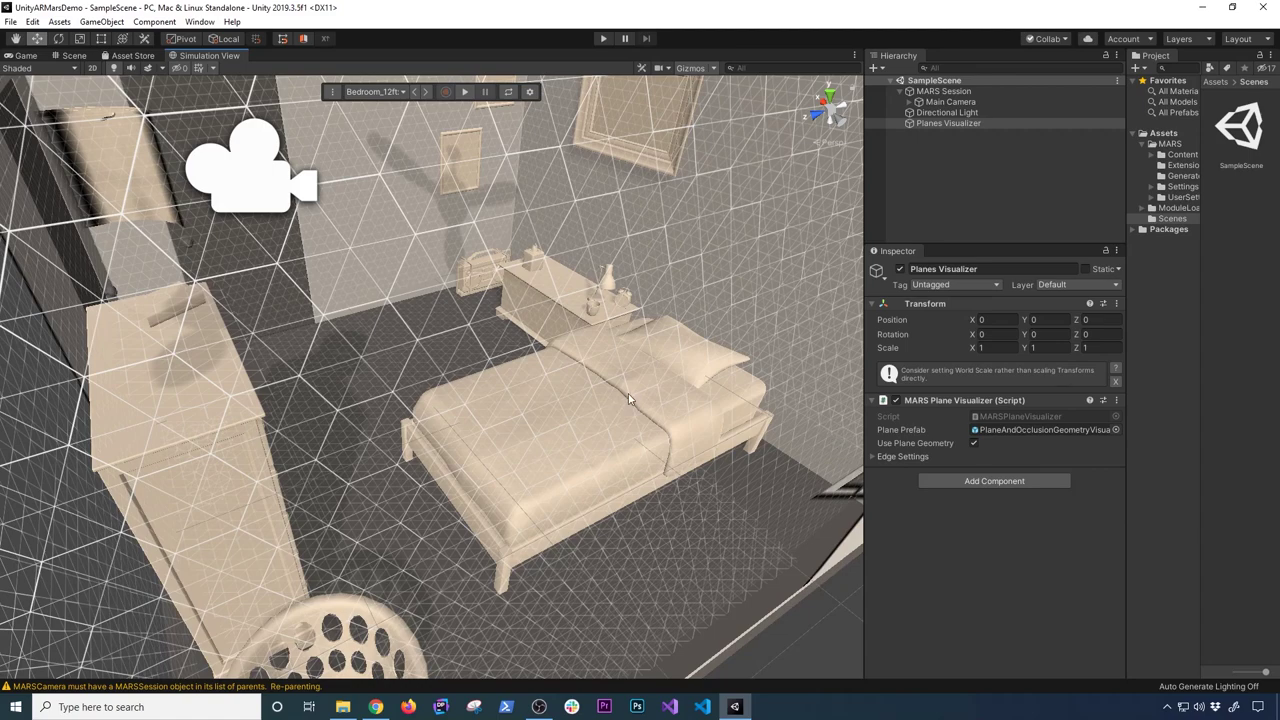
{"action": "scroll", "coordinate": [640, 385], "scroll_direction": "down", "scroll_amount": 3}
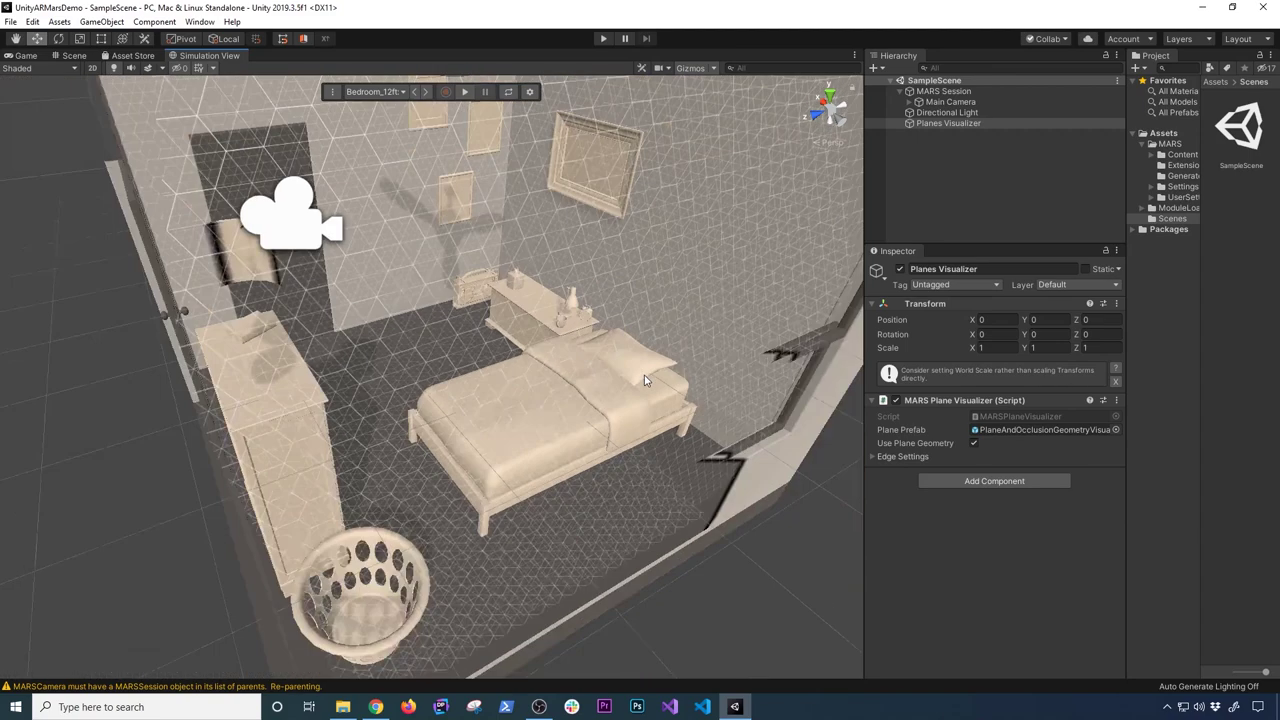
{"action": "left_click", "coordinate": [874, 456]}
{"action": "scroll", "coordinate": [555, 417], "scroll_direction": "down", "scroll_amount": 2}
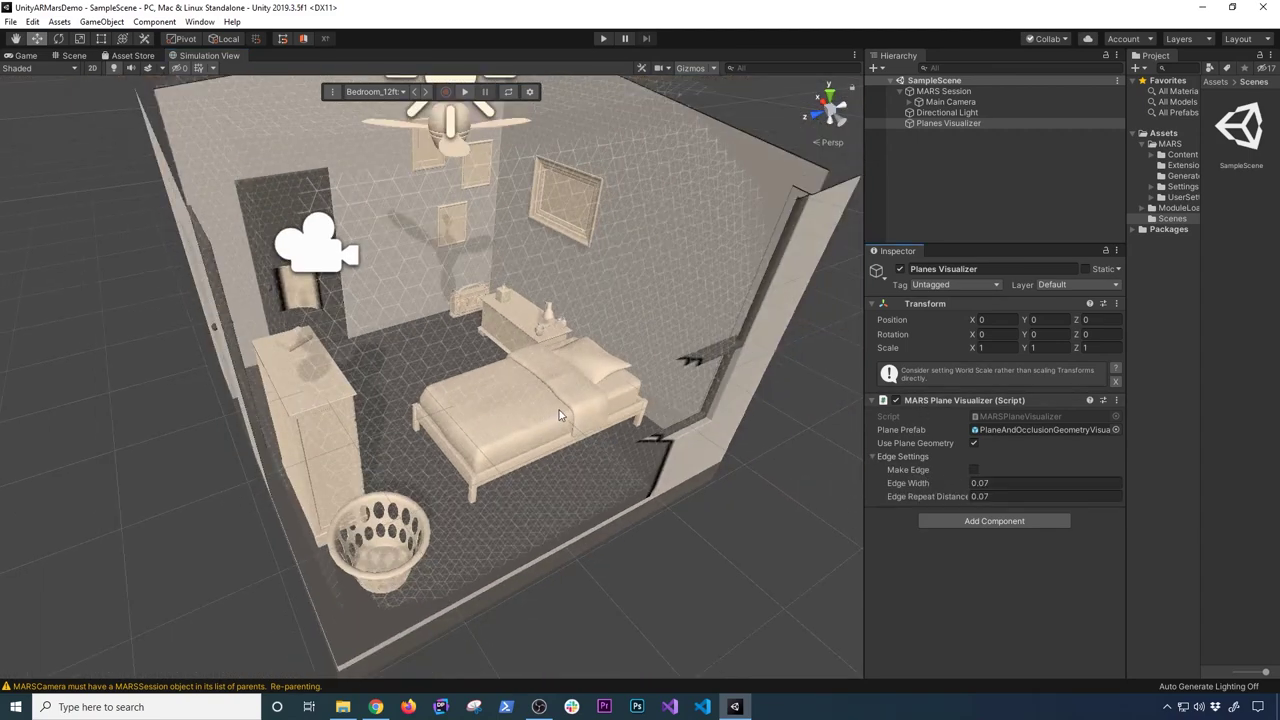
{"action": "left_click", "coordinate": [975, 470]}
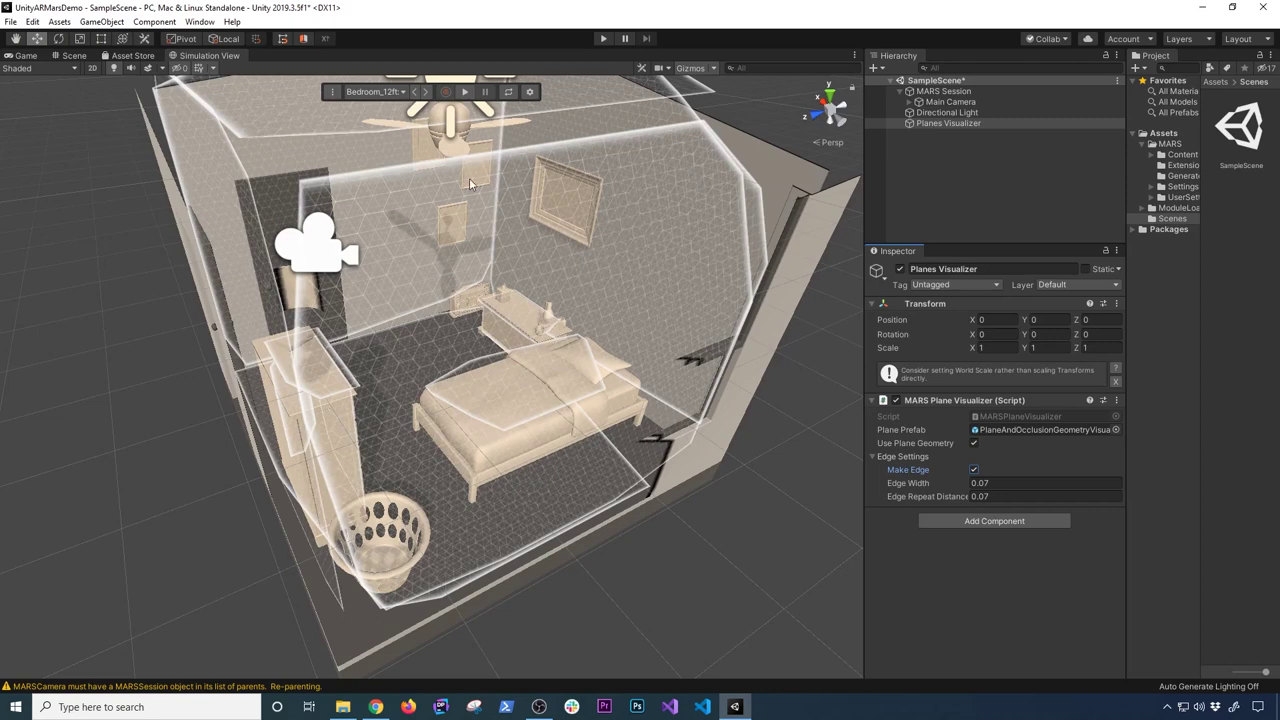
- Try an Edge Width of 1 on the Planes Visualizer, restore it to 0.07 and save the scene
{"action": "left_click", "coordinate": [1003, 482]}
{"action": "left_click", "coordinate": [1003, 481]}
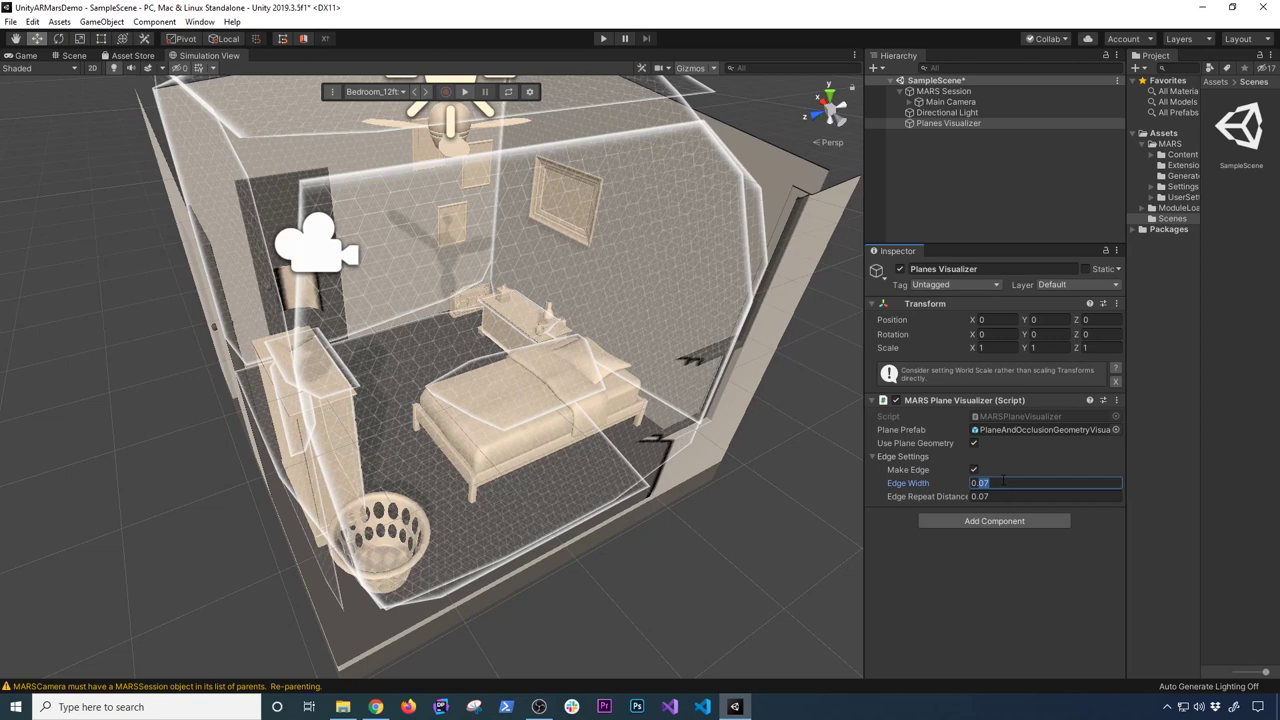
{"action": "type", "text": "9"}
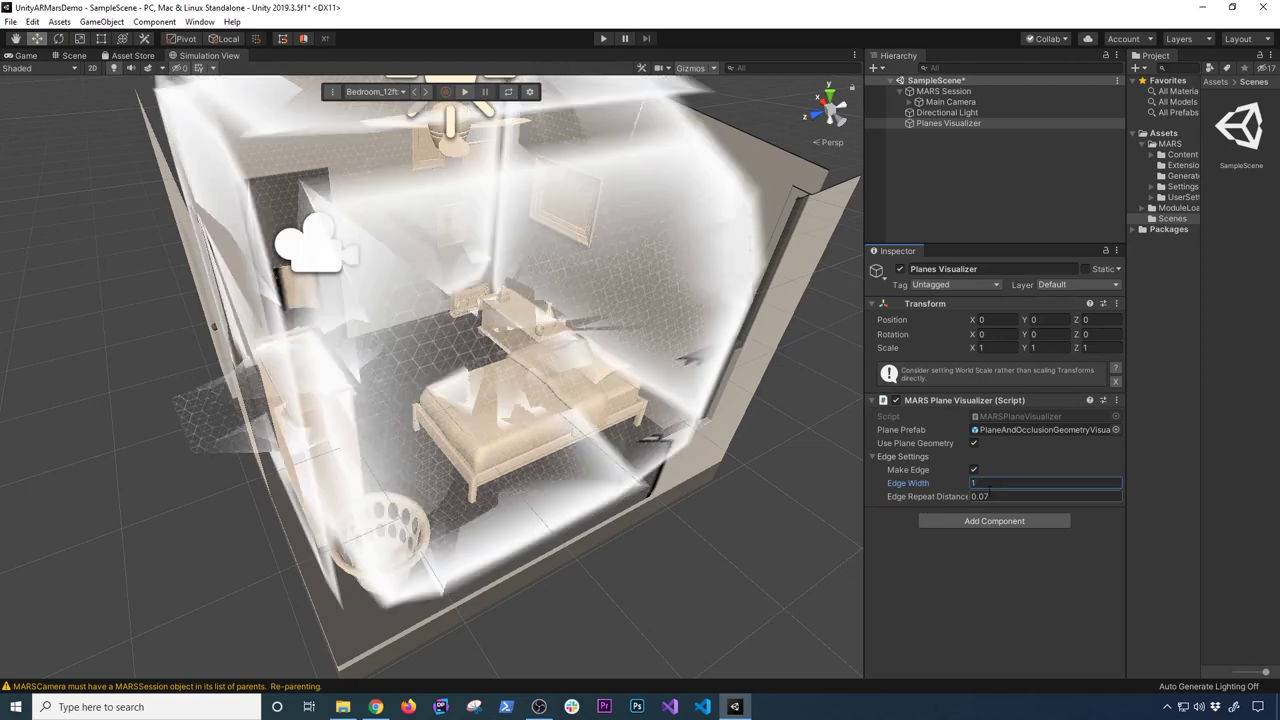
{"action": "key", "text": "BackSpace"}
{"action": "type", "text": "0.07"}
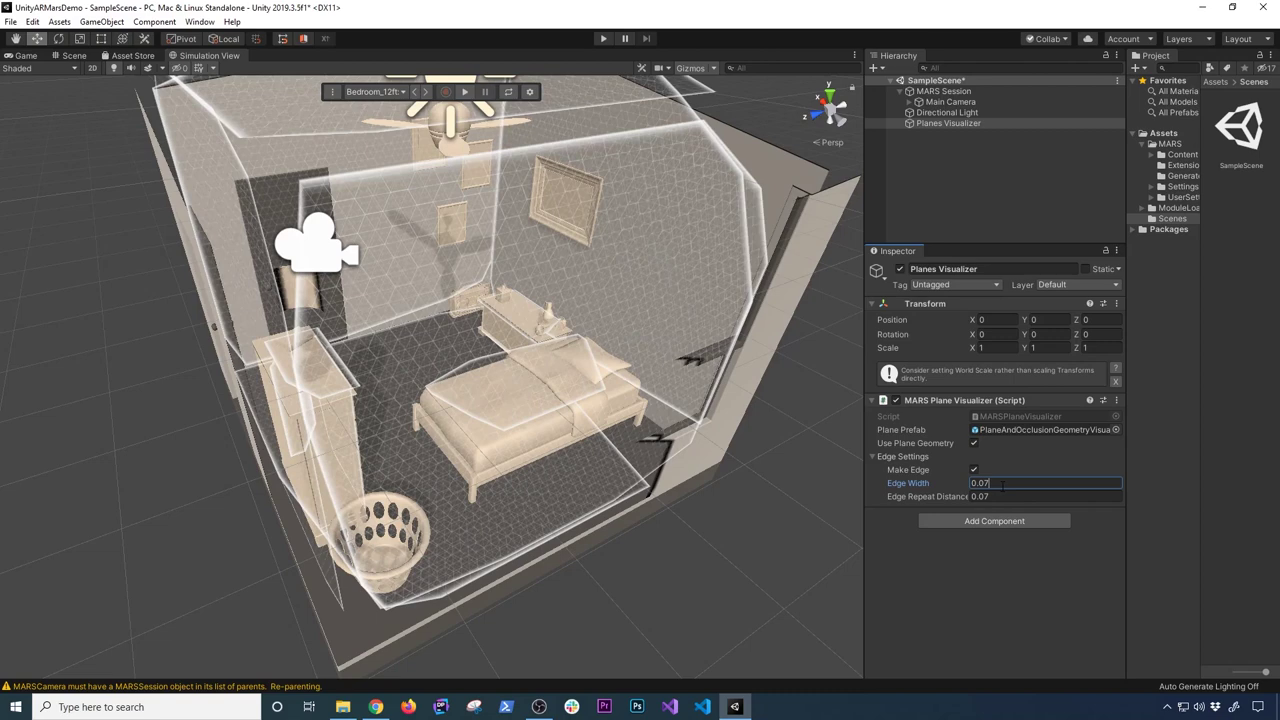
{"action": "key", "text": "ctrl+s"}
- Widen the Inspector and set the Planes Visualizer's Edge Repeat Distance to 0.1
{"action": "left_click_drag", "start_coordinate": [862, 494], "coordinate": [790, 494]}
{"action": "left_click", "coordinate": [966, 494]}
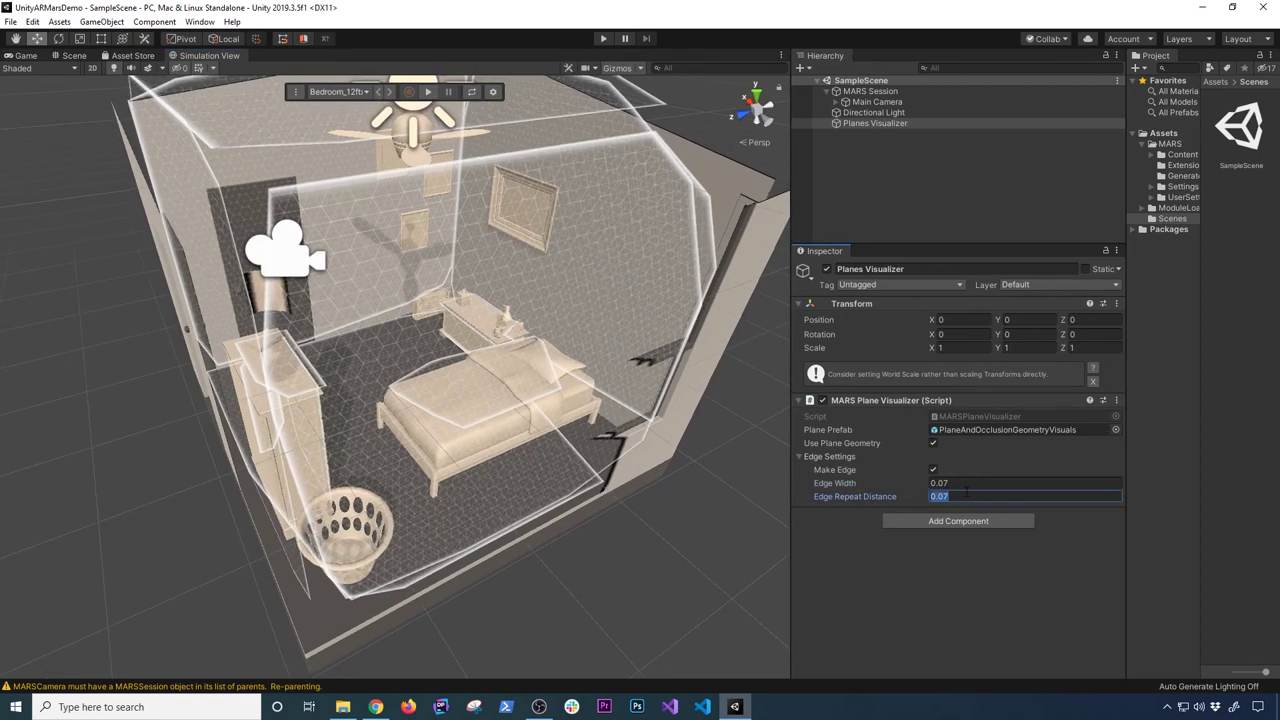
{"action": "type", "text": "0.1"}
{"action": "left_click", "coordinate": [968, 482]}
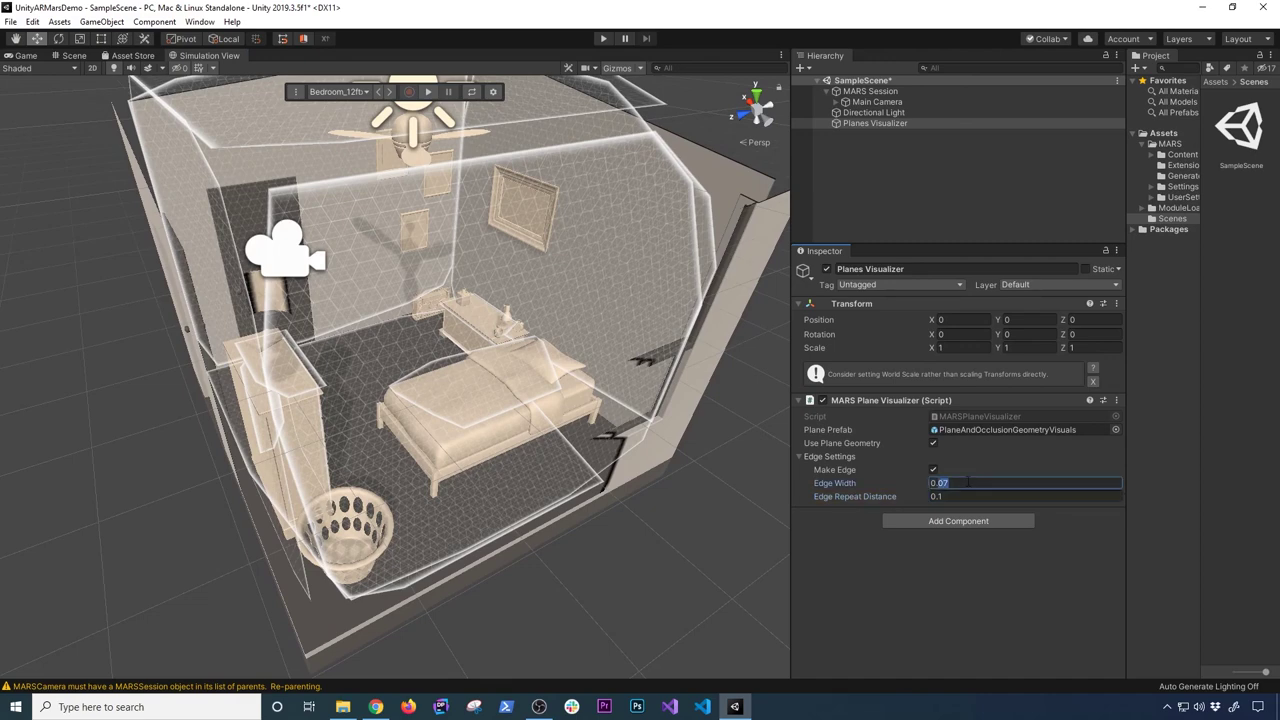
- Undo the Edge Repeat Distance change and turn off Make Edge on the Planes Visualizer
{"action": "key", "text": "ctrl+z"}
{"action": "key", "text": "ctrl+z"}
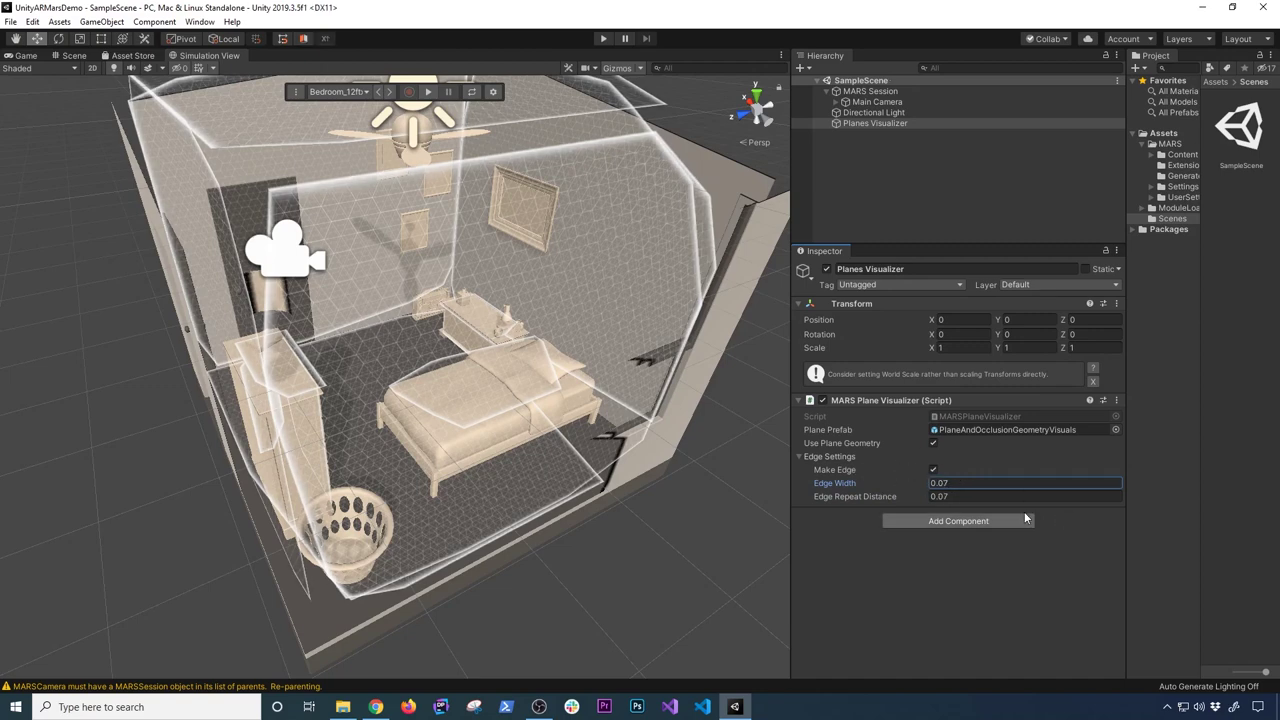
{"action": "left_click", "coordinate": [933, 469]}
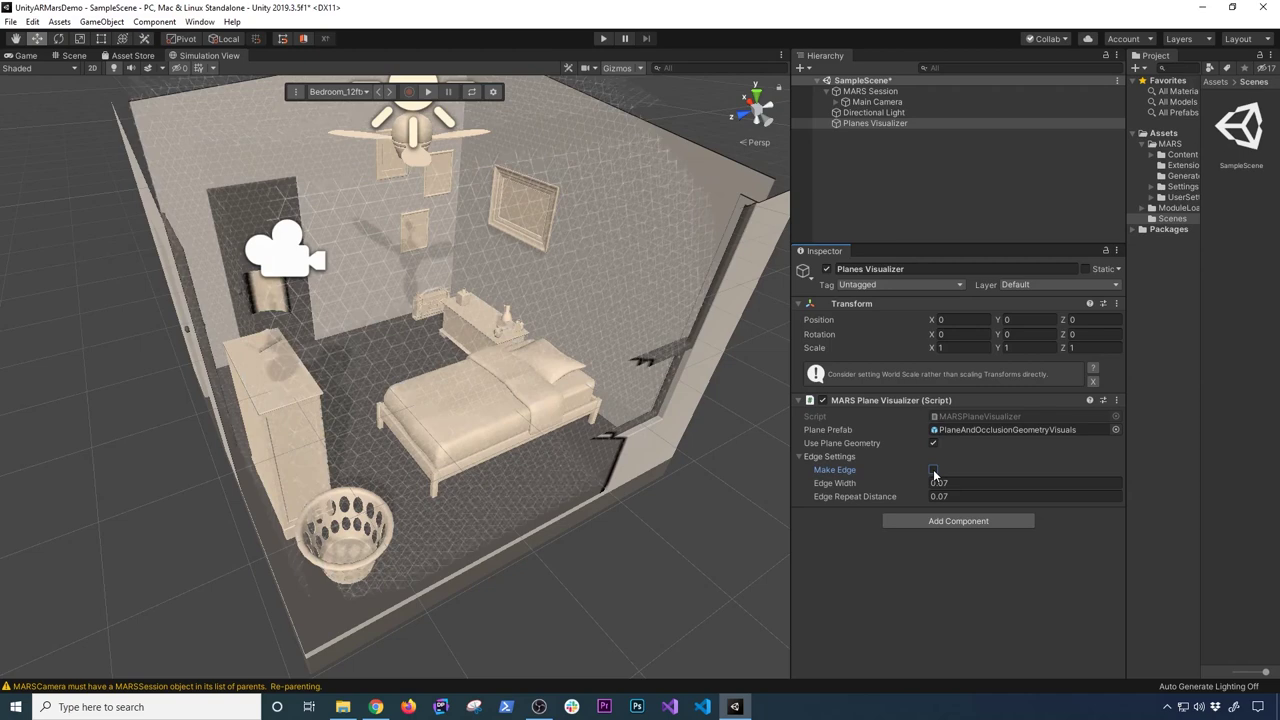
- Turn off Use Plane Geometry on the Planes Visualizer to compare the bedroom planes, and re-enable it
{"action": "left_click", "coordinate": [933, 444]}
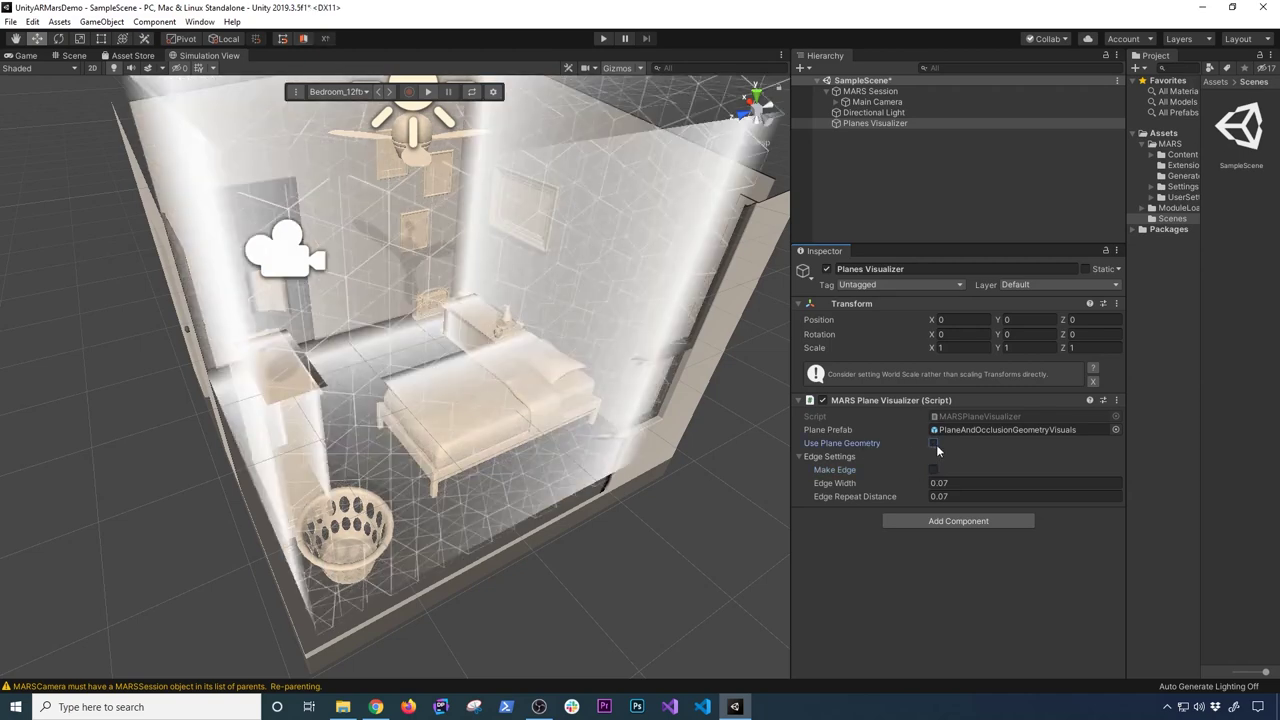
{"action": "right_click_drag", "start_coordinate": [302, 321], "coordinate": [540, 210]}
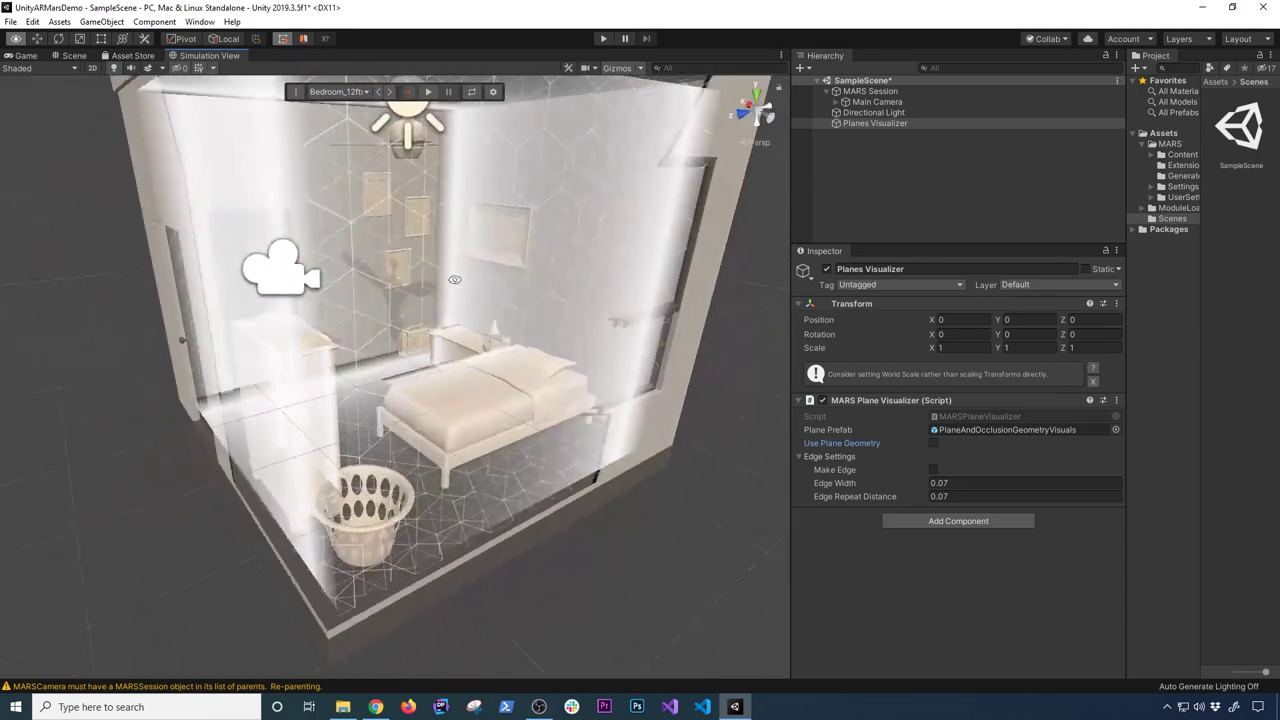
{"action": "left_click", "coordinate": [933, 443]}
{"action": "right_click_drag", "start_coordinate": [410, 266], "coordinate": [535, 348]}
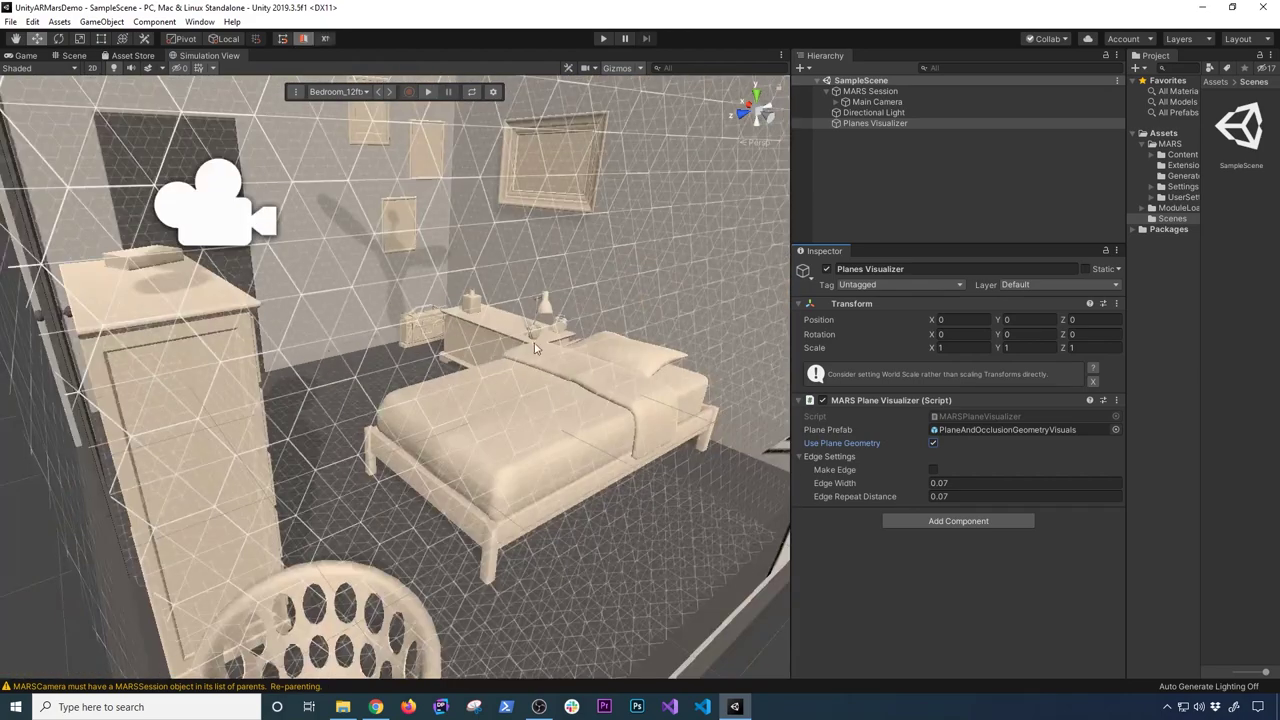
{"action": "scroll", "coordinate": [472, 464], "scroll_direction": "down", "scroll_amount": 5}
{"action": "left_click_drag", "start_coordinate": [474, 459], "coordinate": [530, 368], "text": "alt"}
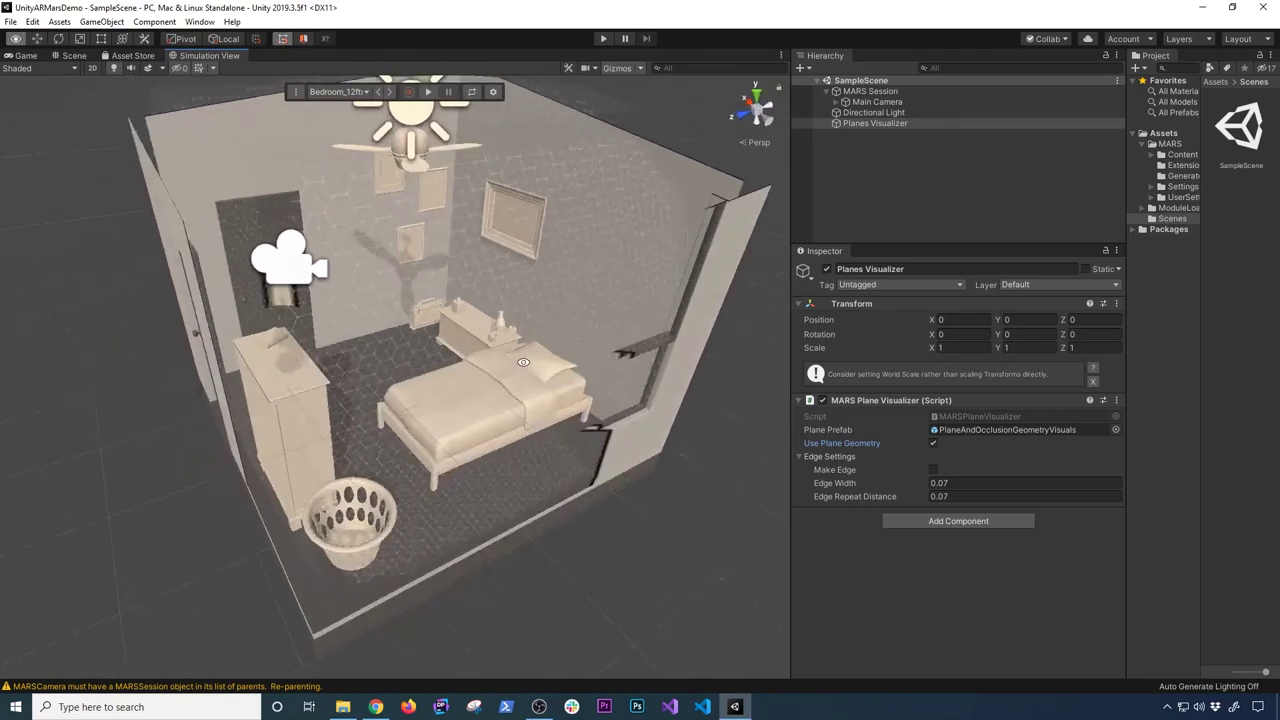
- Play the scene to watch plane detection in the bedroom, stop it and return to the Simulation View
{"action": "left_click", "coordinate": [605, 39]}
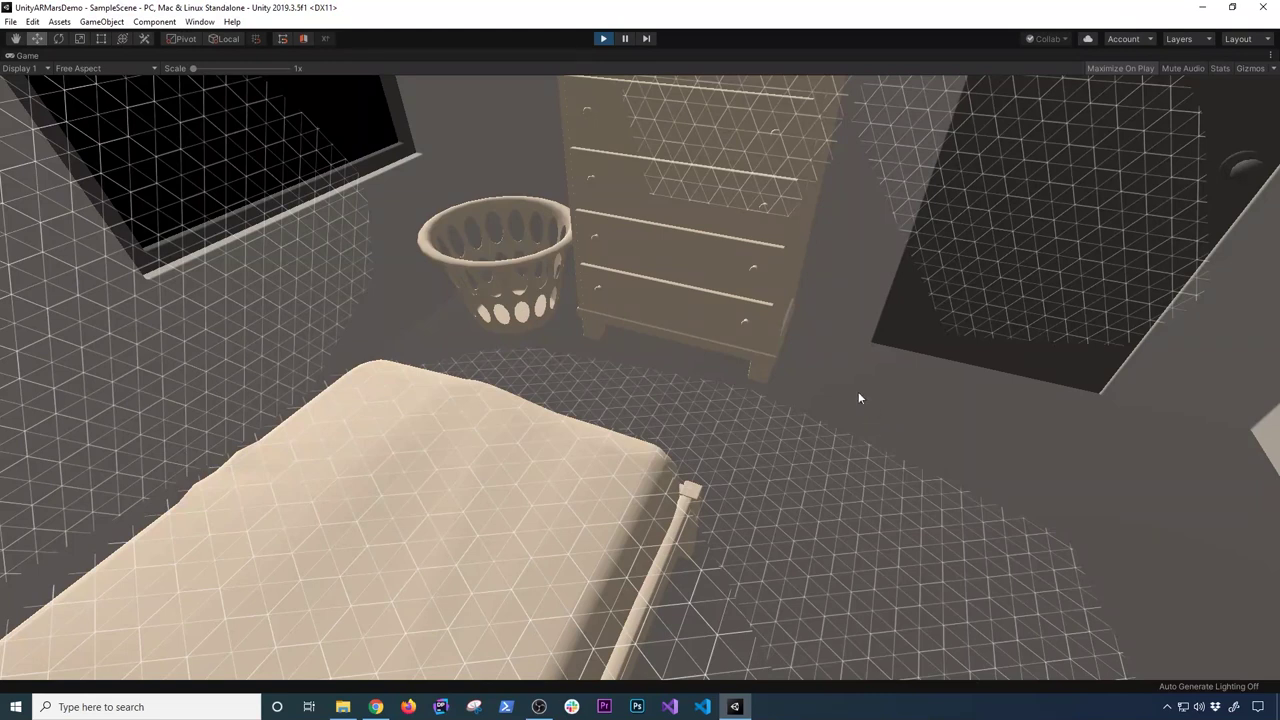
{"action": "left_click", "coordinate": [605, 39]}
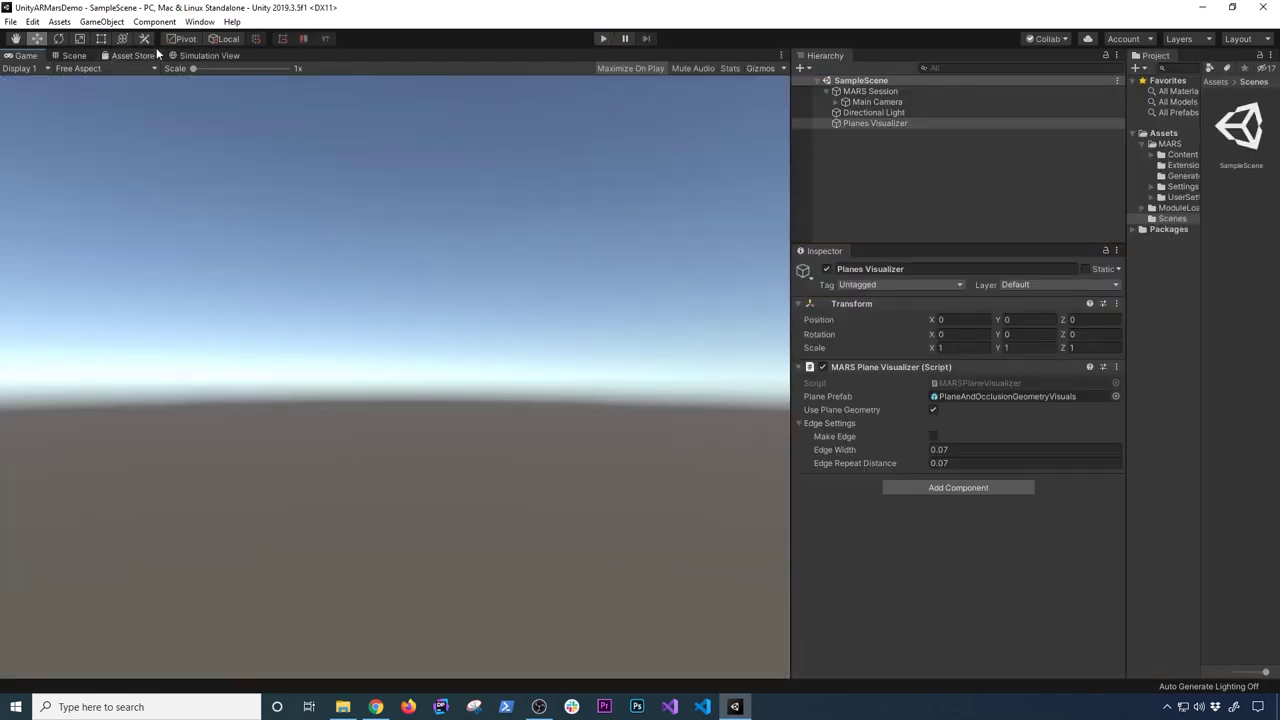
{"action": "left_click", "coordinate": [205, 56]}
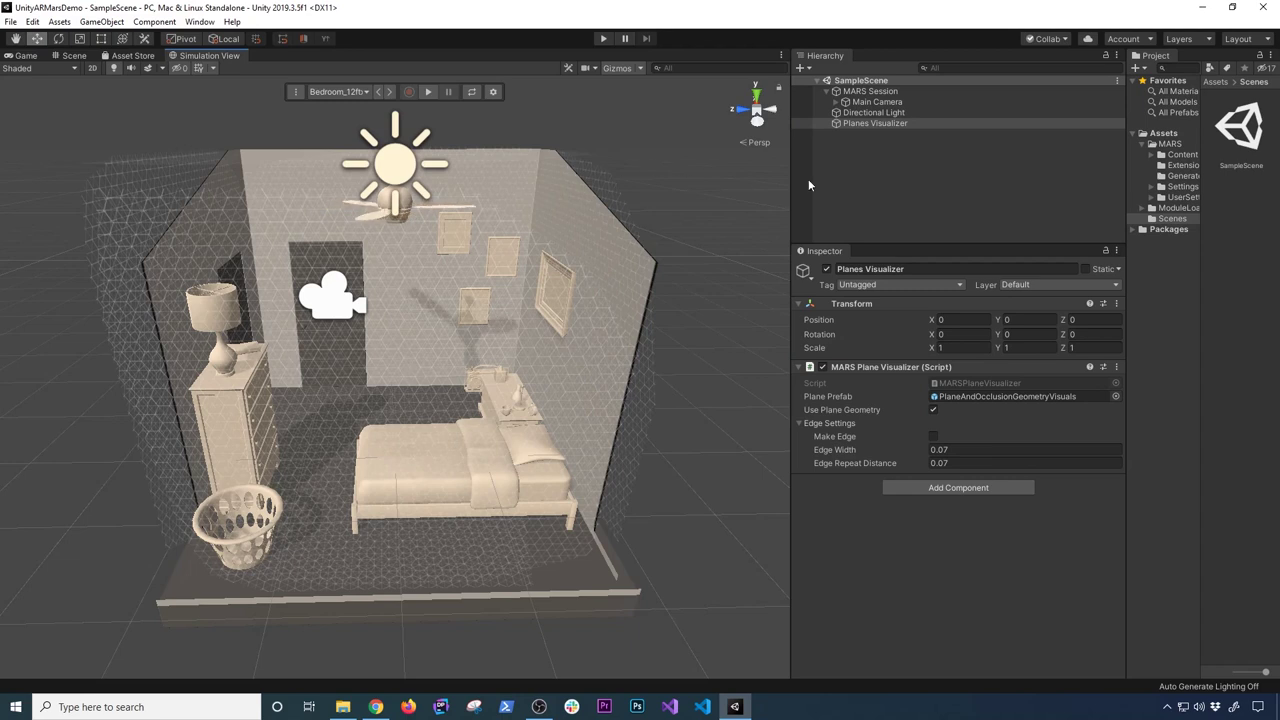
- Add a MARS Point Cloud Visualizer to the scene root and review its component settings
{"action": "left_click", "coordinate": [895, 169]}
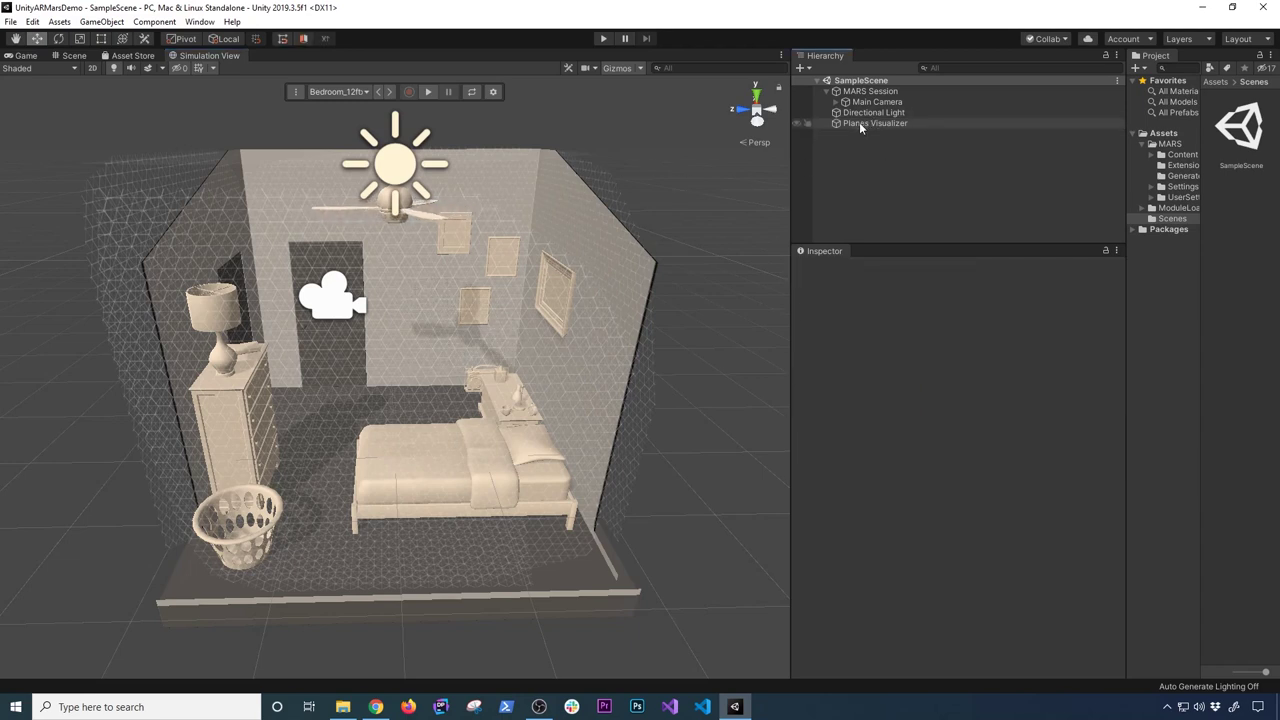
{"action": "right_click", "coordinate": [894, 176]}
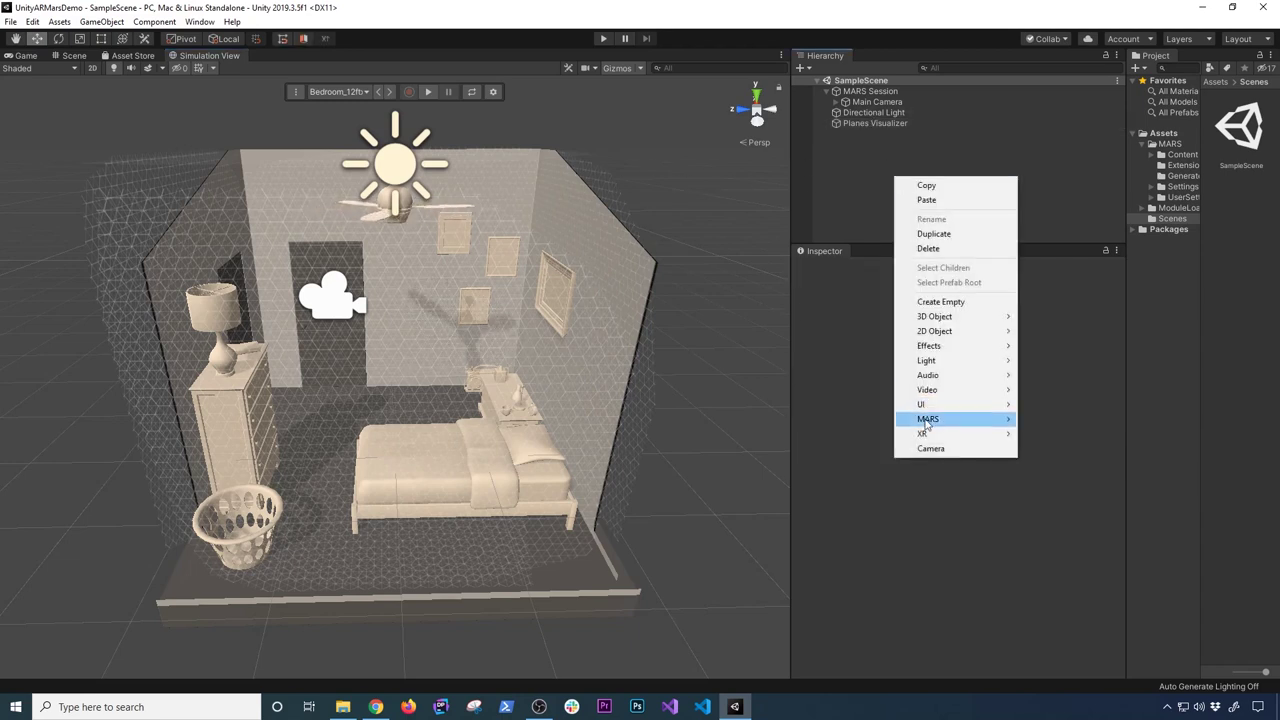
{"action": "mouse_move", "coordinate": [930, 428]}
{"action": "mouse_move", "coordinate": [1072, 540]}
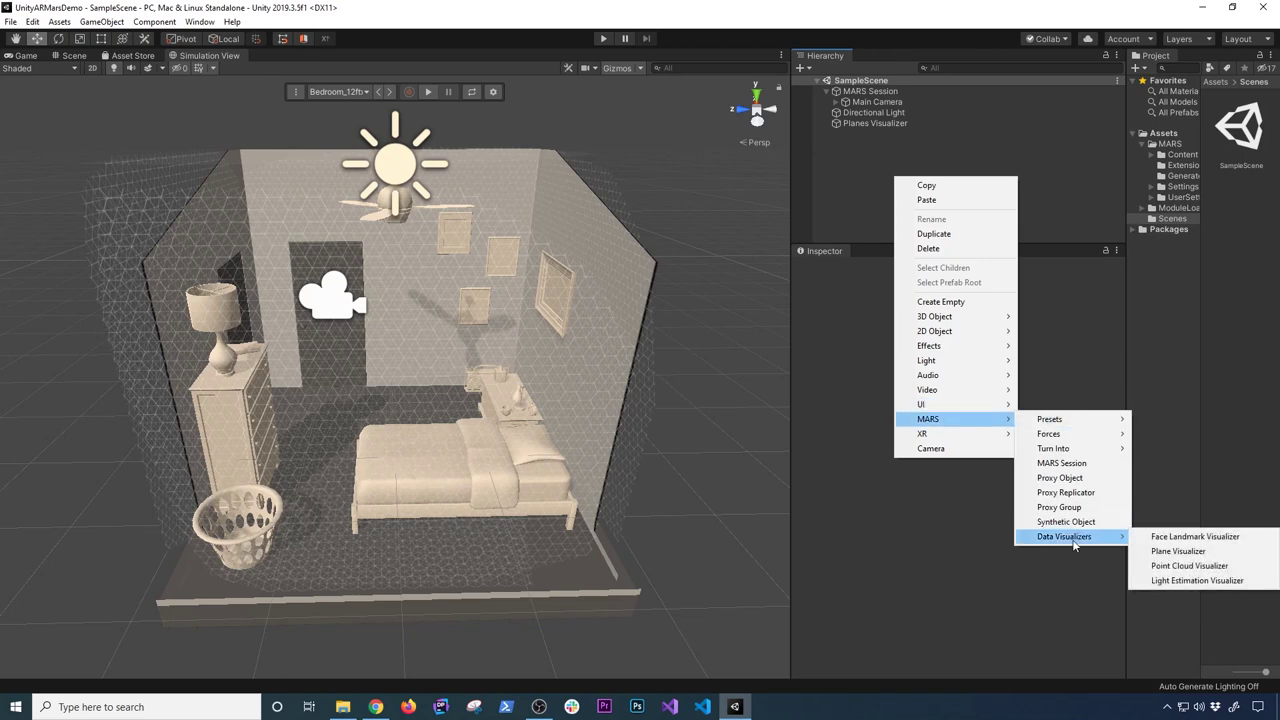
{"action": "left_click", "coordinate": [1173, 568]}
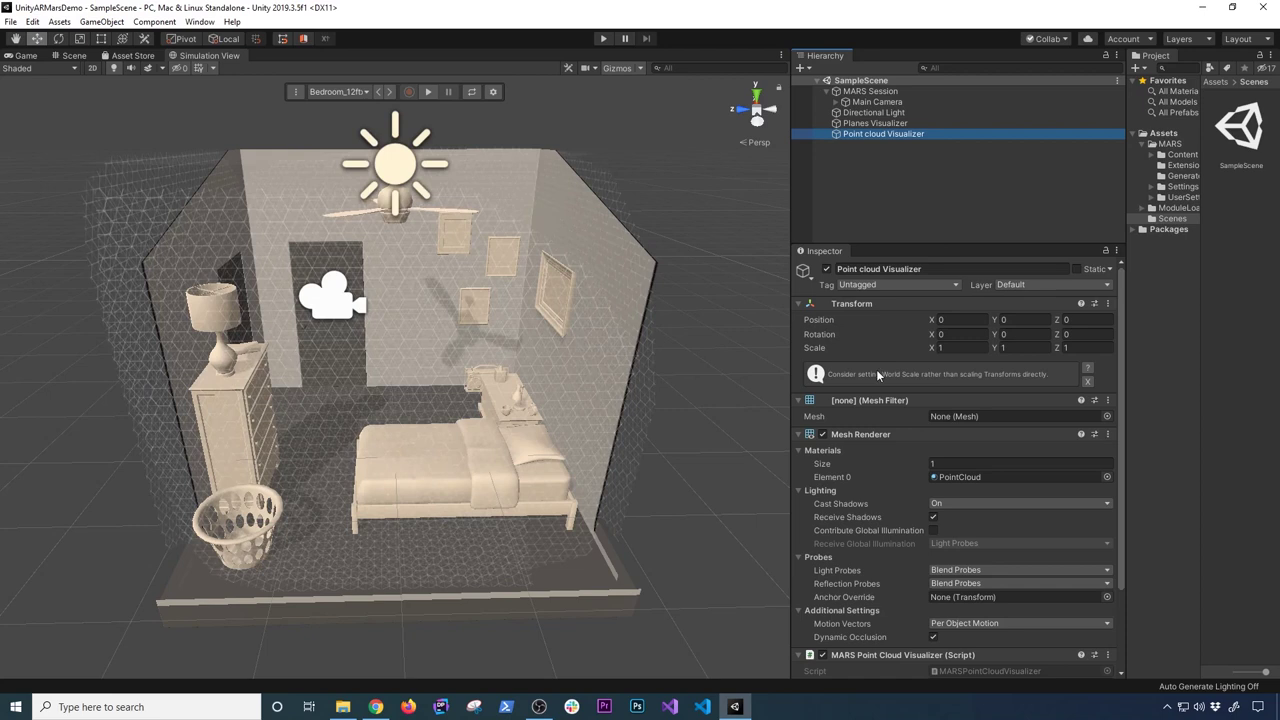
{"action": "scroll", "coordinate": [881, 551], "scroll_direction": "down", "scroll_amount": 3}
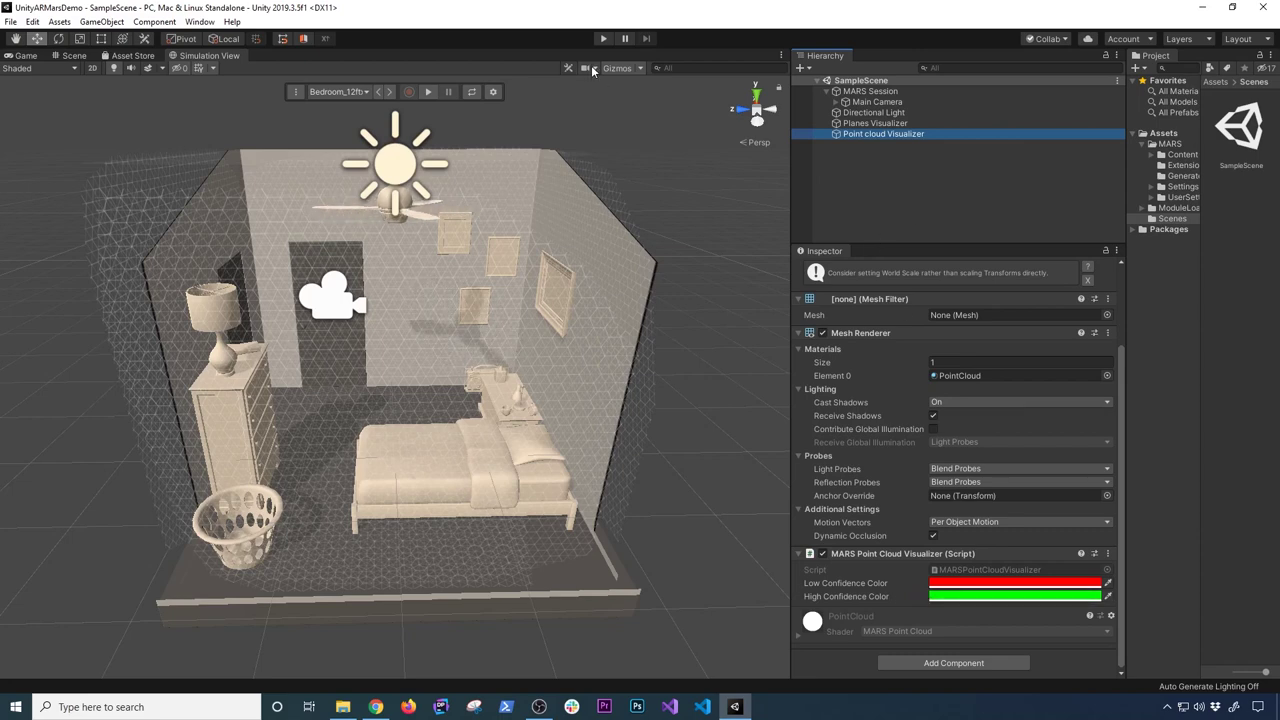
- Run the scene with the Point cloud Visualizer added, stop playback and reopen the Simulation View
{"action": "left_click", "coordinate": [602, 39]}
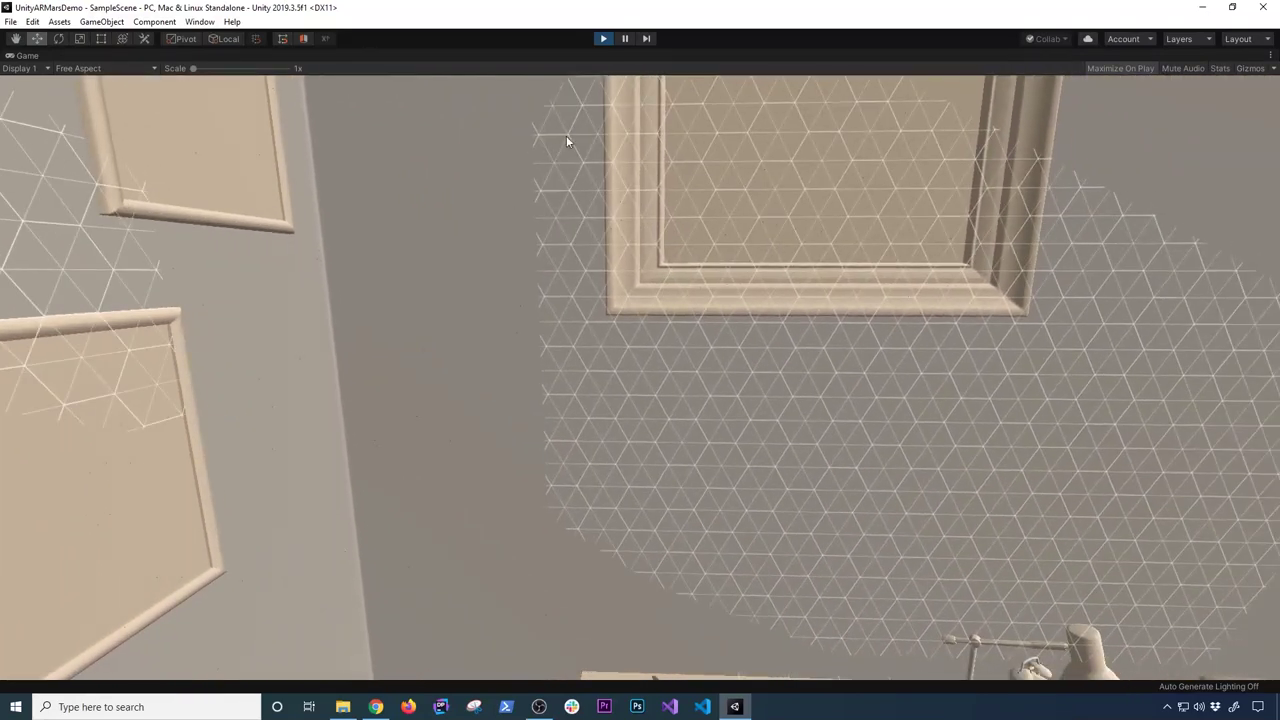
{"action": "left_click", "coordinate": [604, 39]}
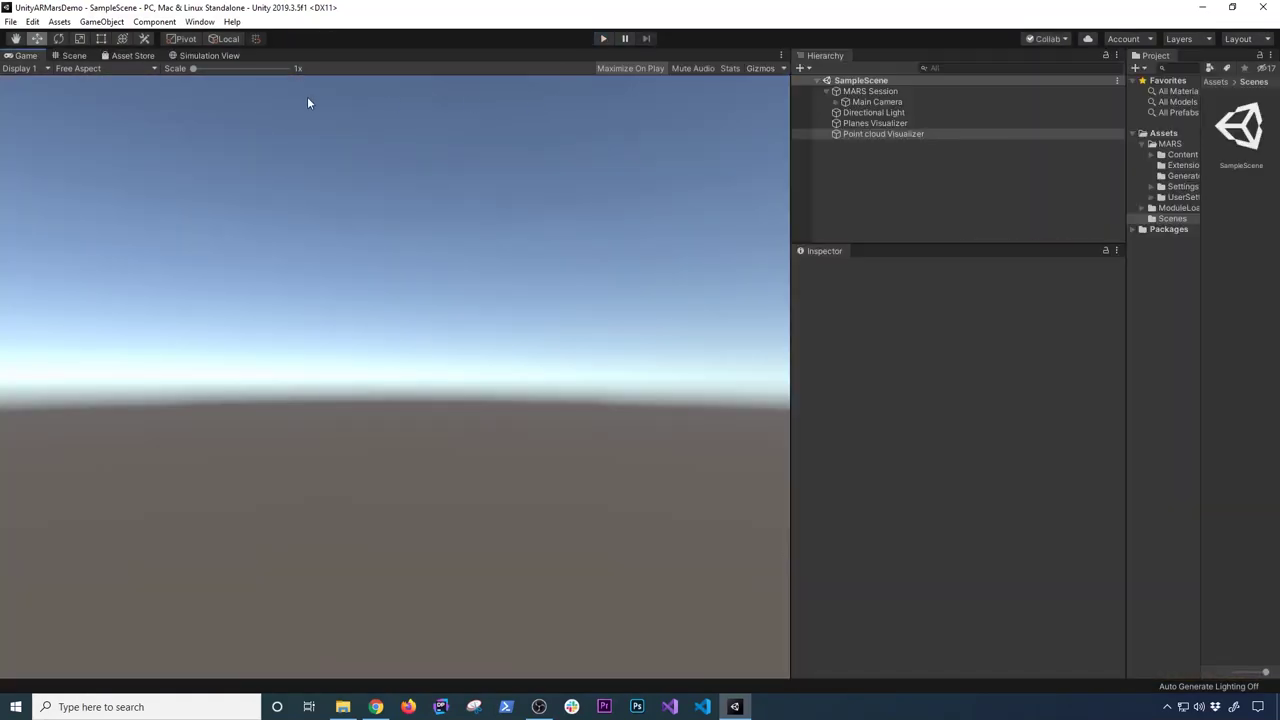
{"action": "left_click", "coordinate": [185, 55]}
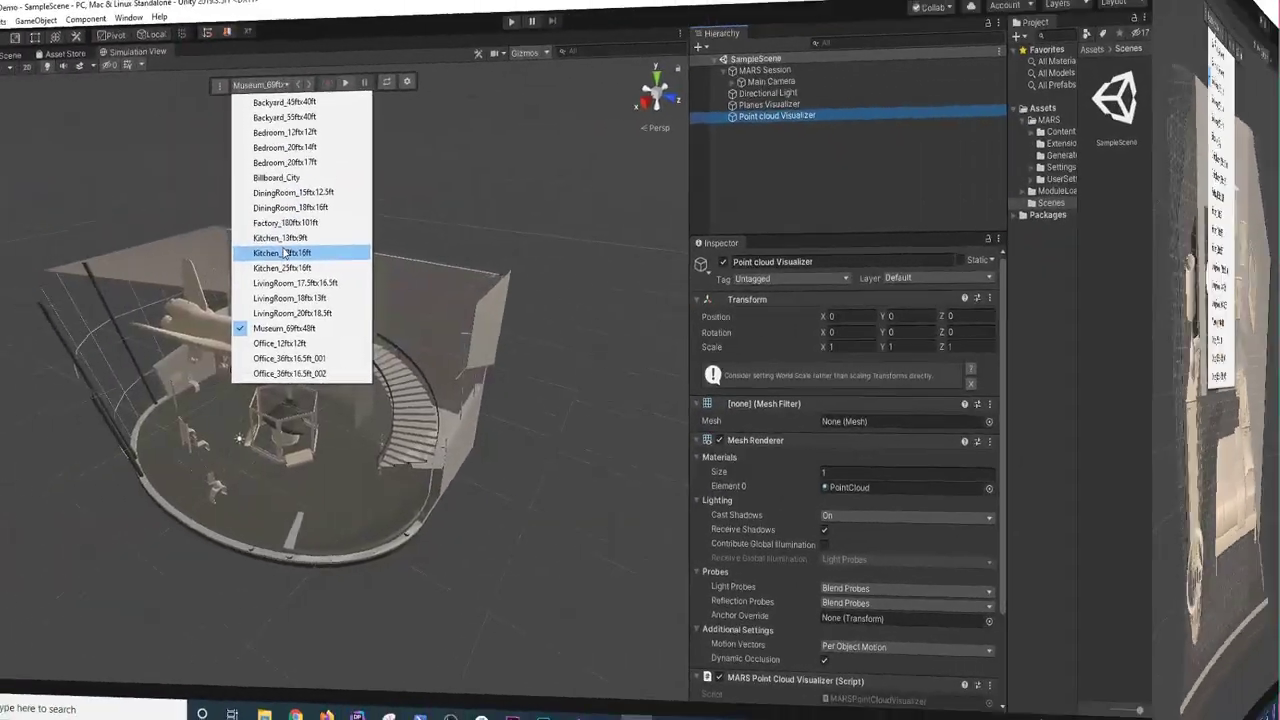
- Preview the Kitchen_13ftx9ft and Kitchen_17ftx16ft simulation environments and settle on Kitchen_25ftx16ft
{"action": "left_click", "coordinate": [290, 251]}
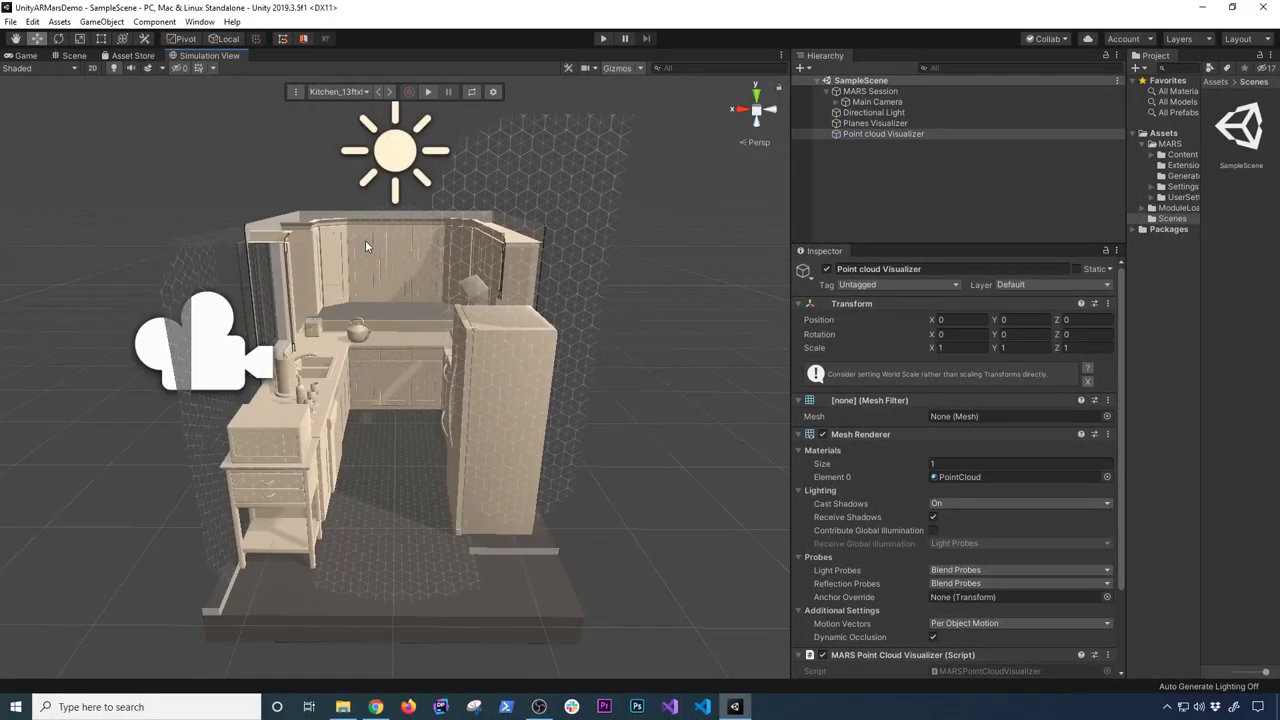
{"action": "left_click", "coordinate": [334, 92]}
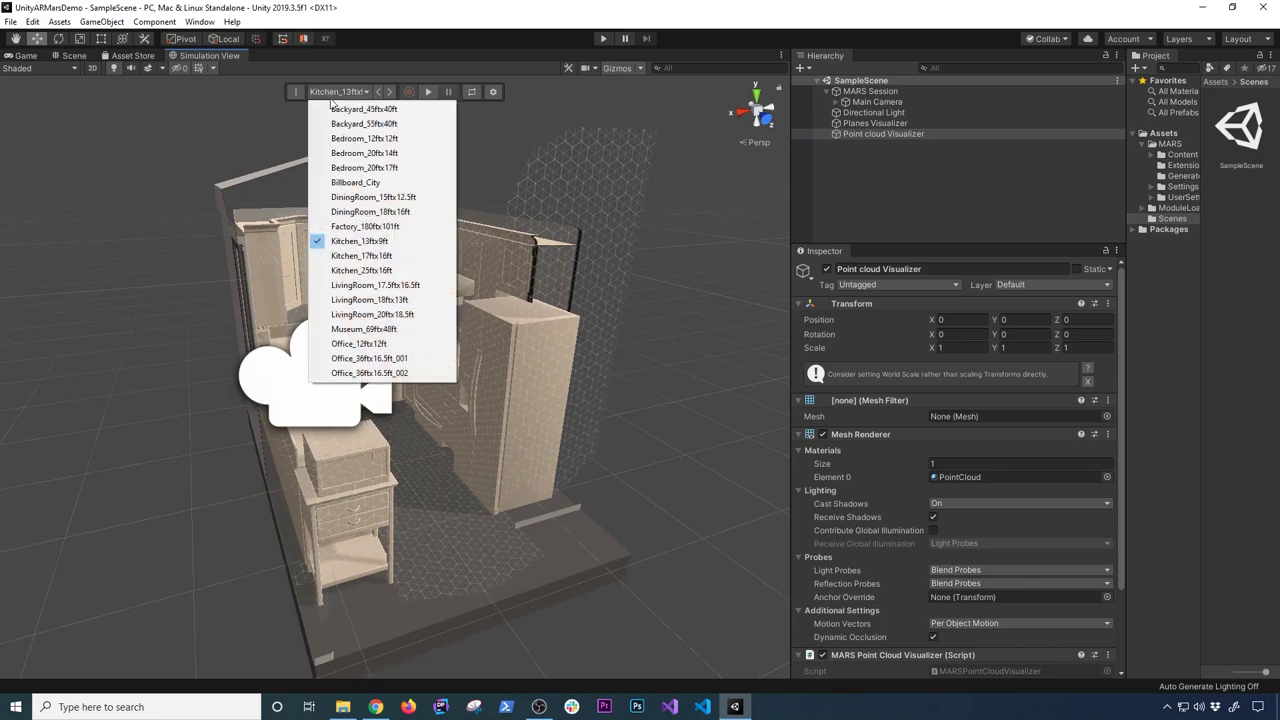
{"action": "left_click", "coordinate": [358, 256]}
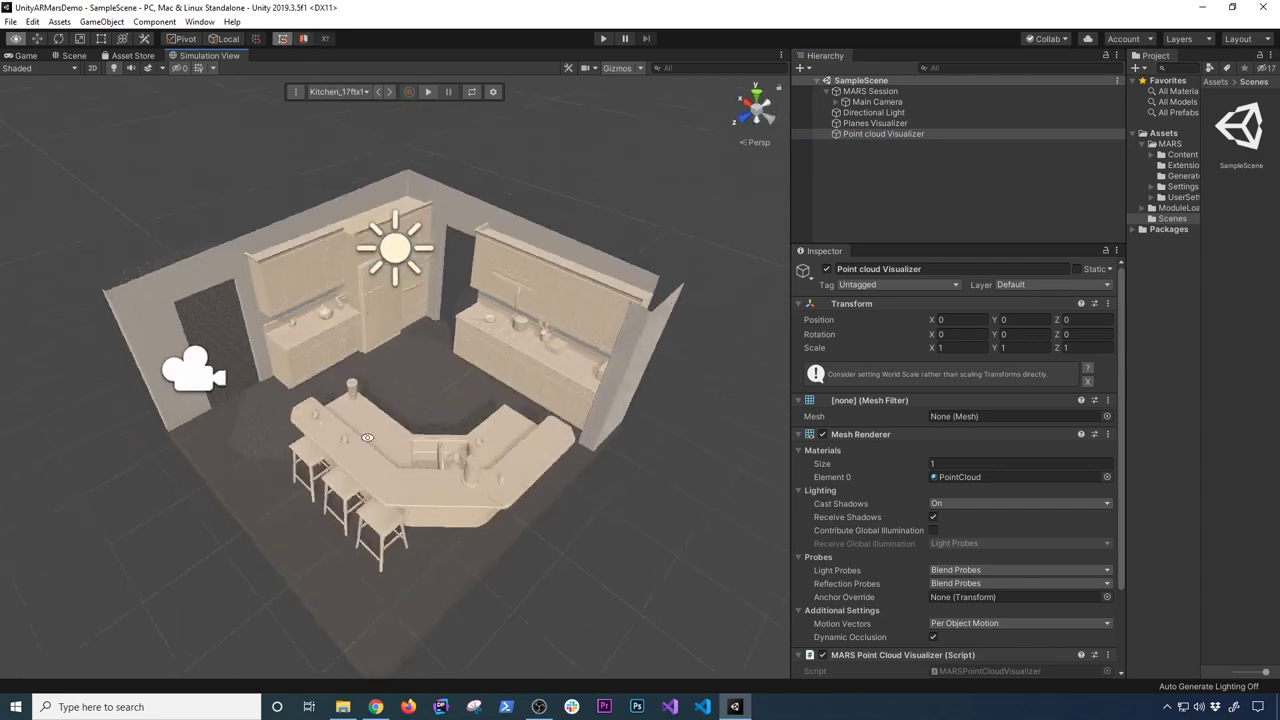
{"action": "left_click", "coordinate": [342, 92]}
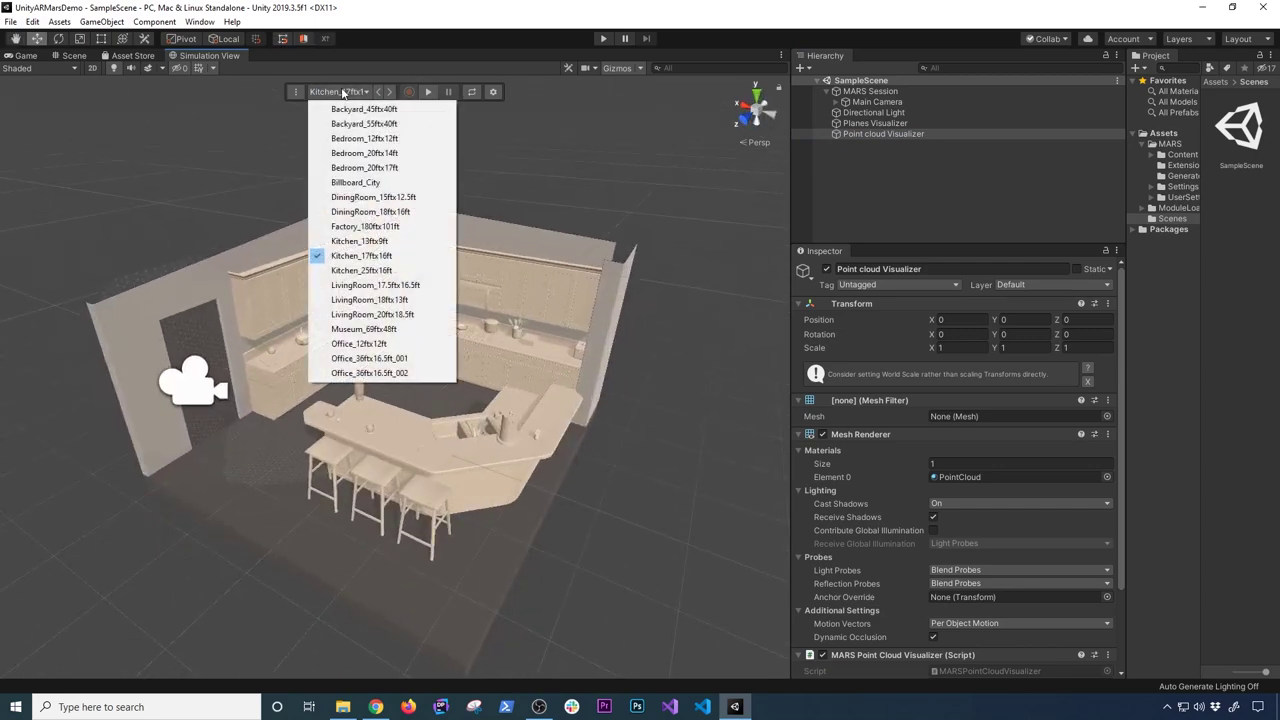
{"action": "left_click", "coordinate": [353, 271]}
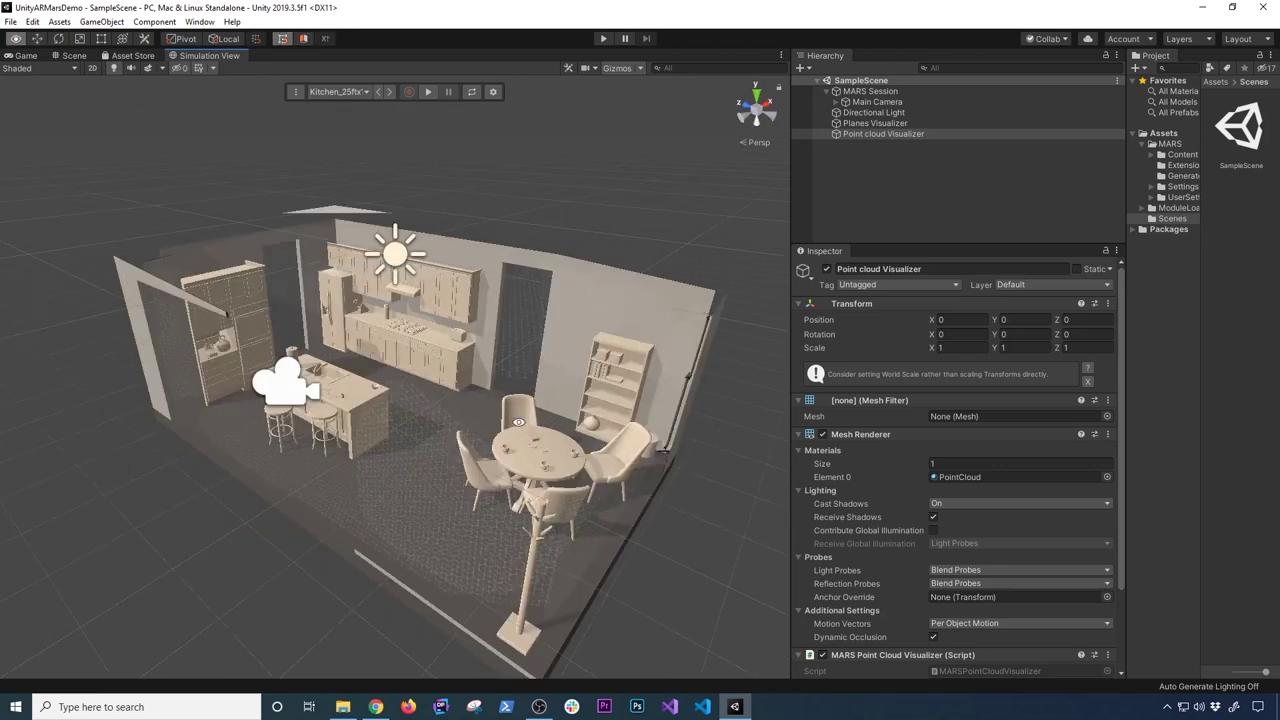
{"action": "scroll", "coordinate": [380, 347], "scroll_direction": "up", "scroll_amount": 3}
{"action": "scroll", "coordinate": [380, 347], "scroll_direction": "up", "scroll_amount": 2}
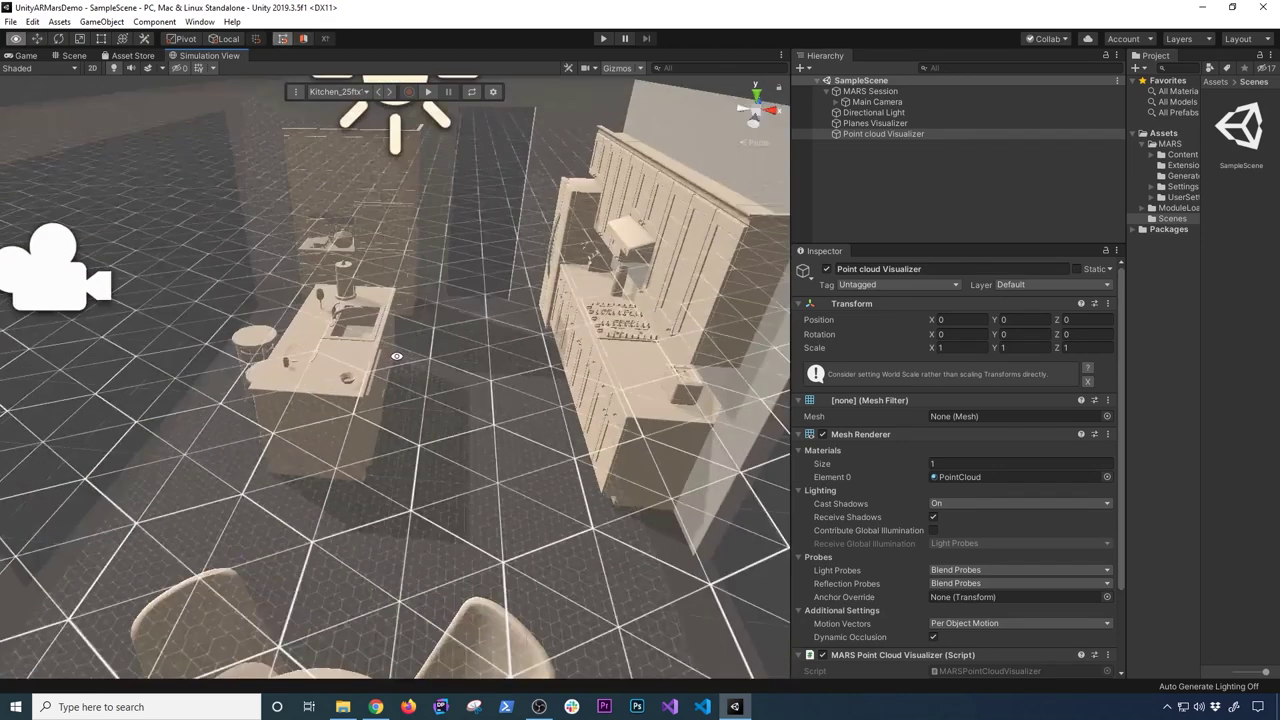
- Play the scene in the 25ft x 16ft kitchen to check both visualizers, stop it and clear the selection
{"action": "left_click", "coordinate": [600, 38]}
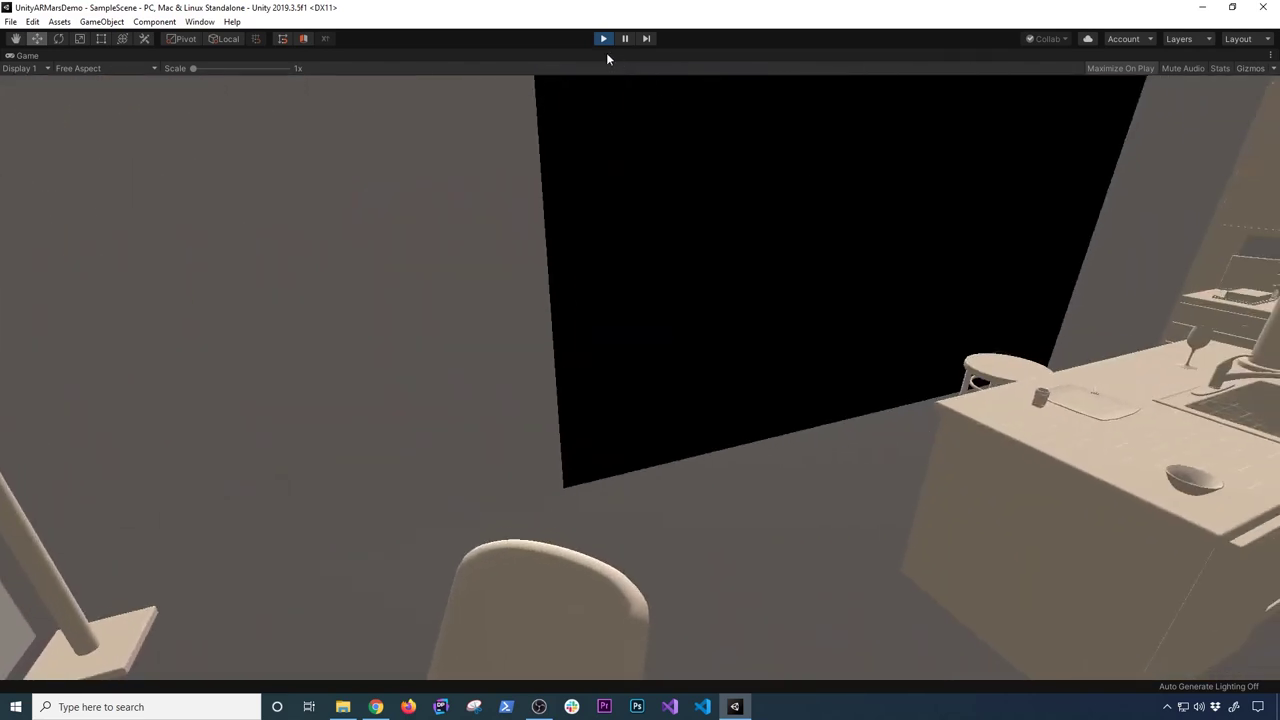
{"action": "left_click", "coordinate": [603, 38]}
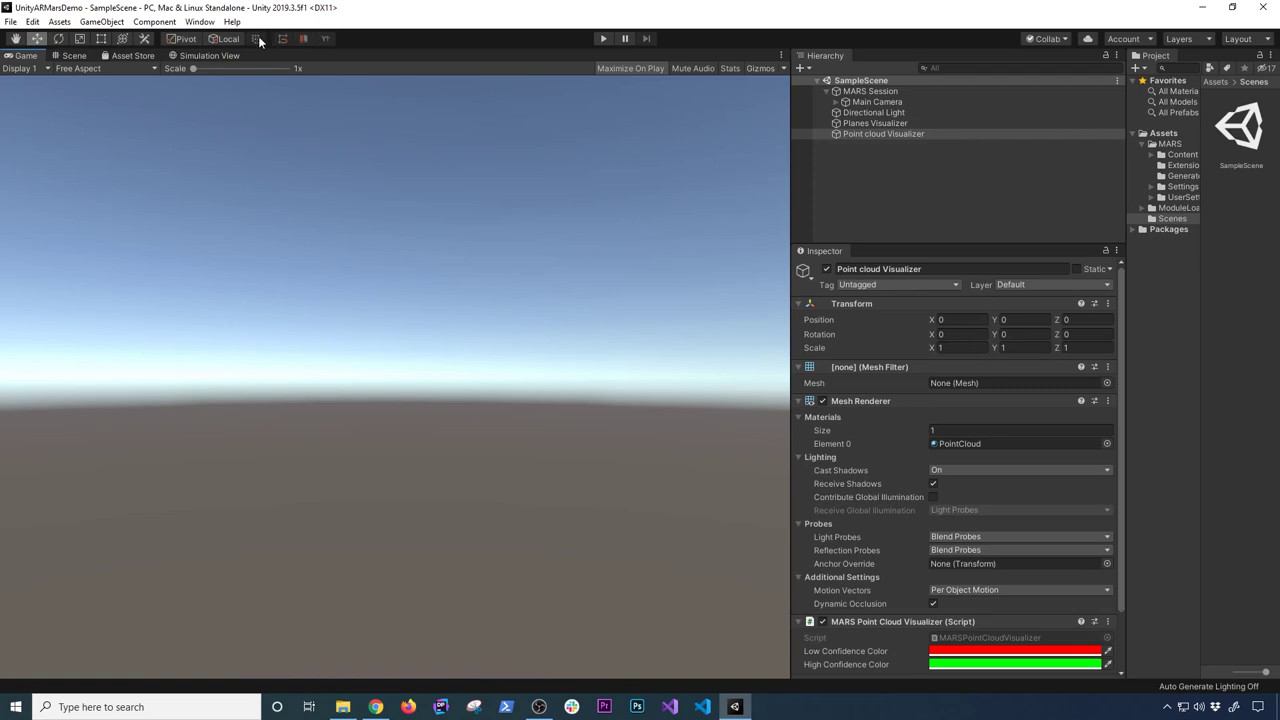
{"action": "left_click", "coordinate": [195, 22]}
{"action": "left_click", "coordinate": [944, 177]}
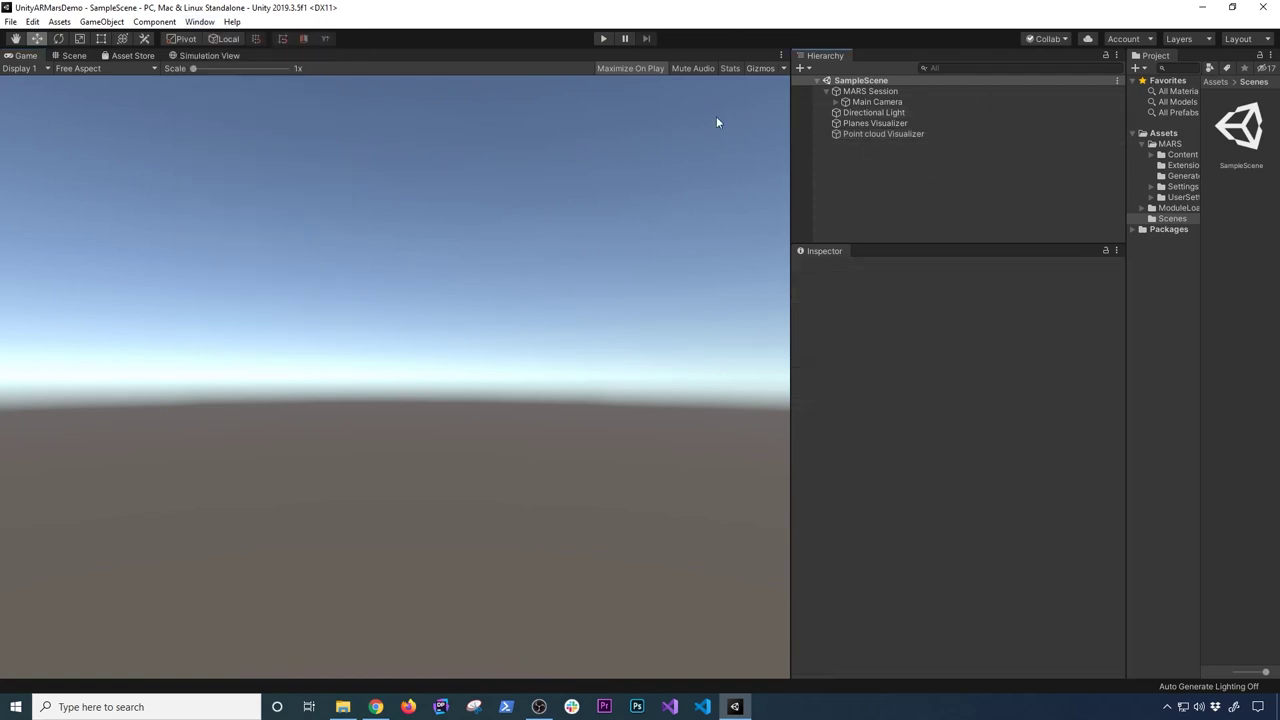
- Review the MARS objects and Data Visualizers that can be created in the scene, without adding any
{"action": "right_click", "coordinate": [960, 170]}
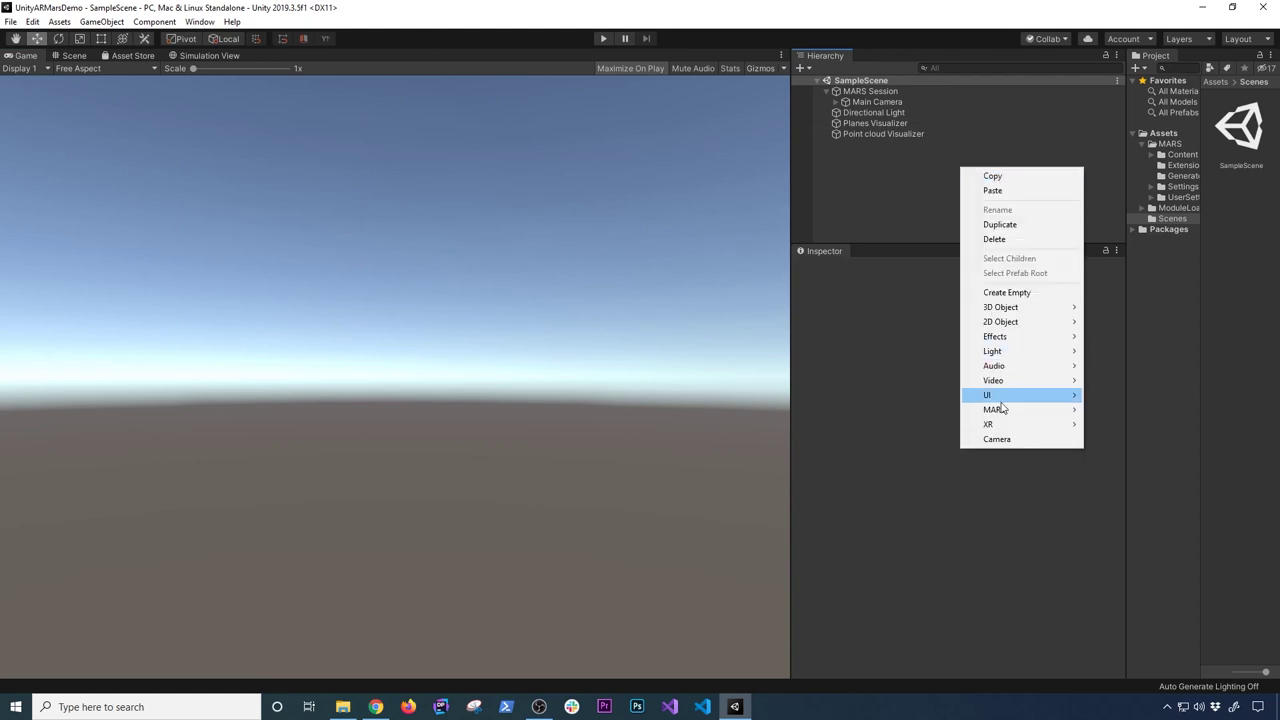
{"action": "mouse_move", "coordinate": [997, 412]}
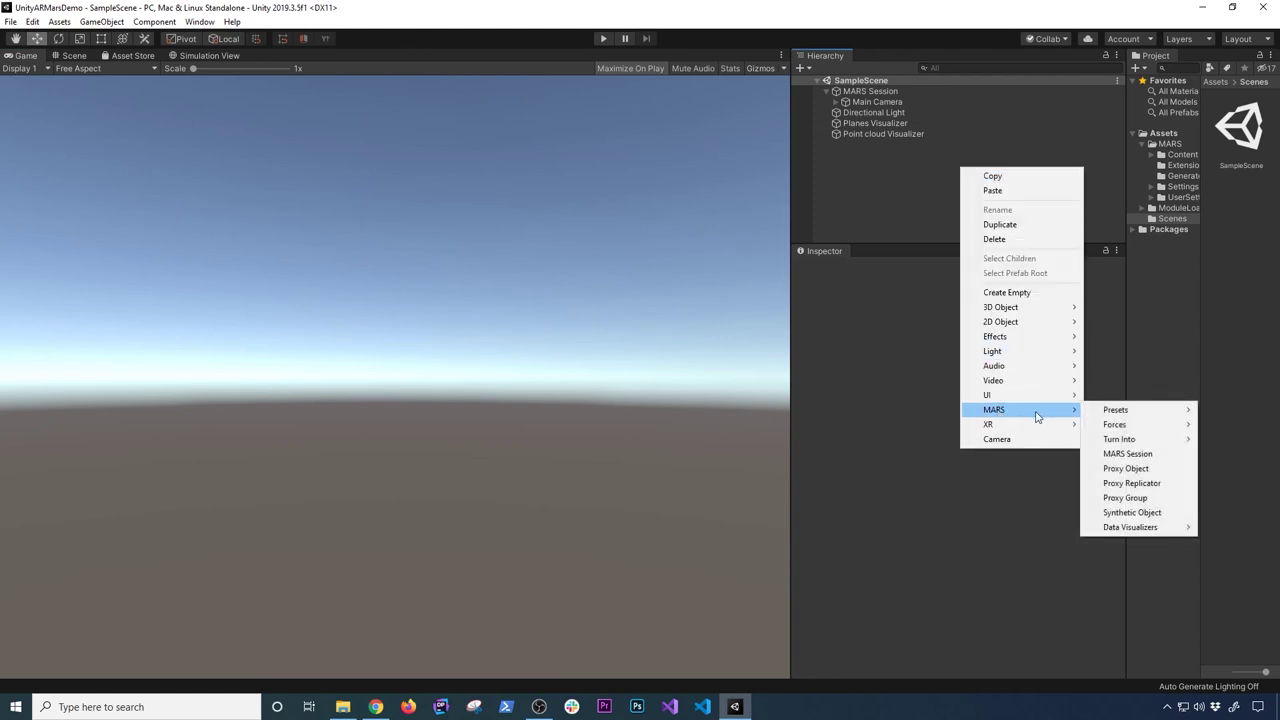
{"action": "mouse_move", "coordinate": [1113, 420]}
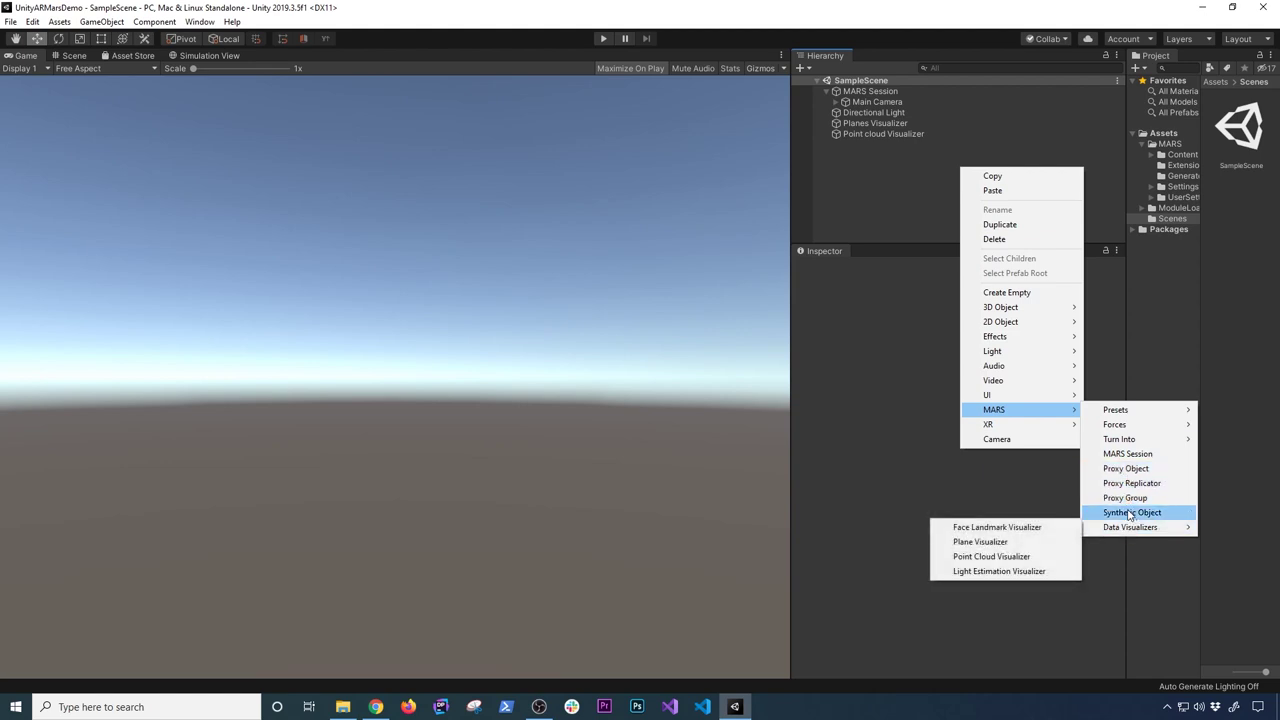
{"action": "left_click", "coordinate": [876, 209]}
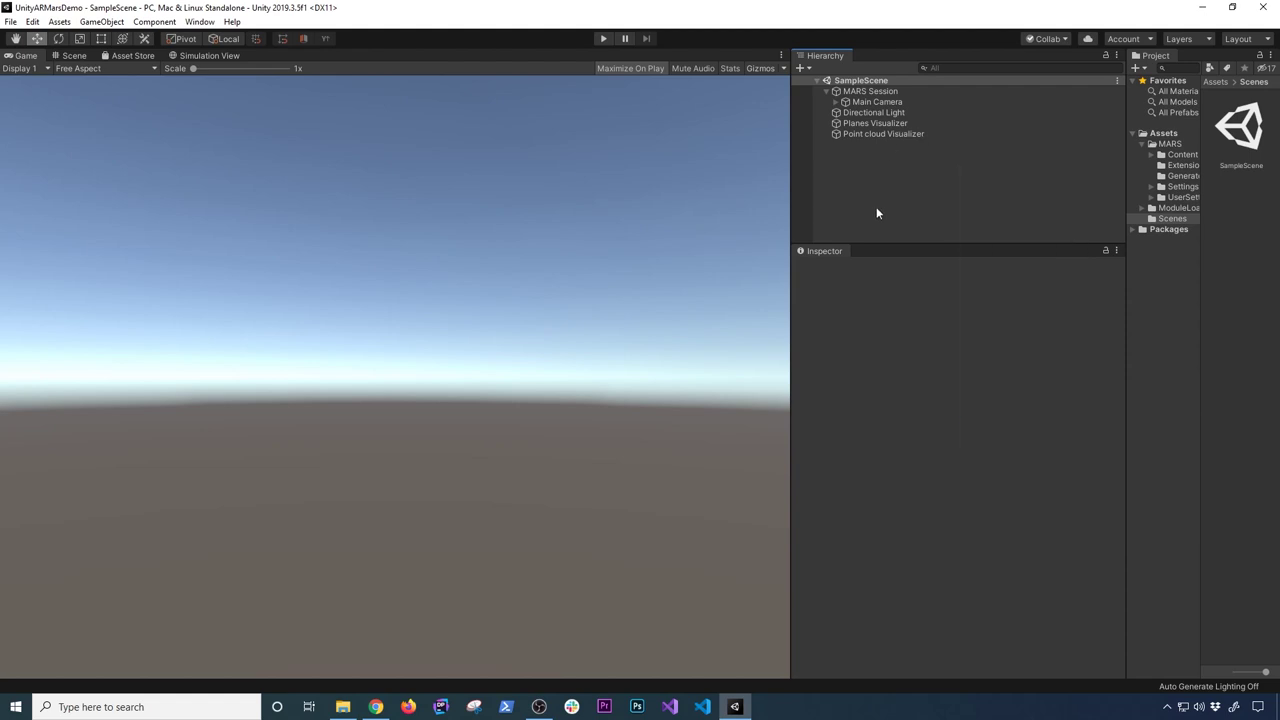
- Create a new MARS scene from the Tabletop template
{"action": "left_click", "coordinate": [199, 21]}
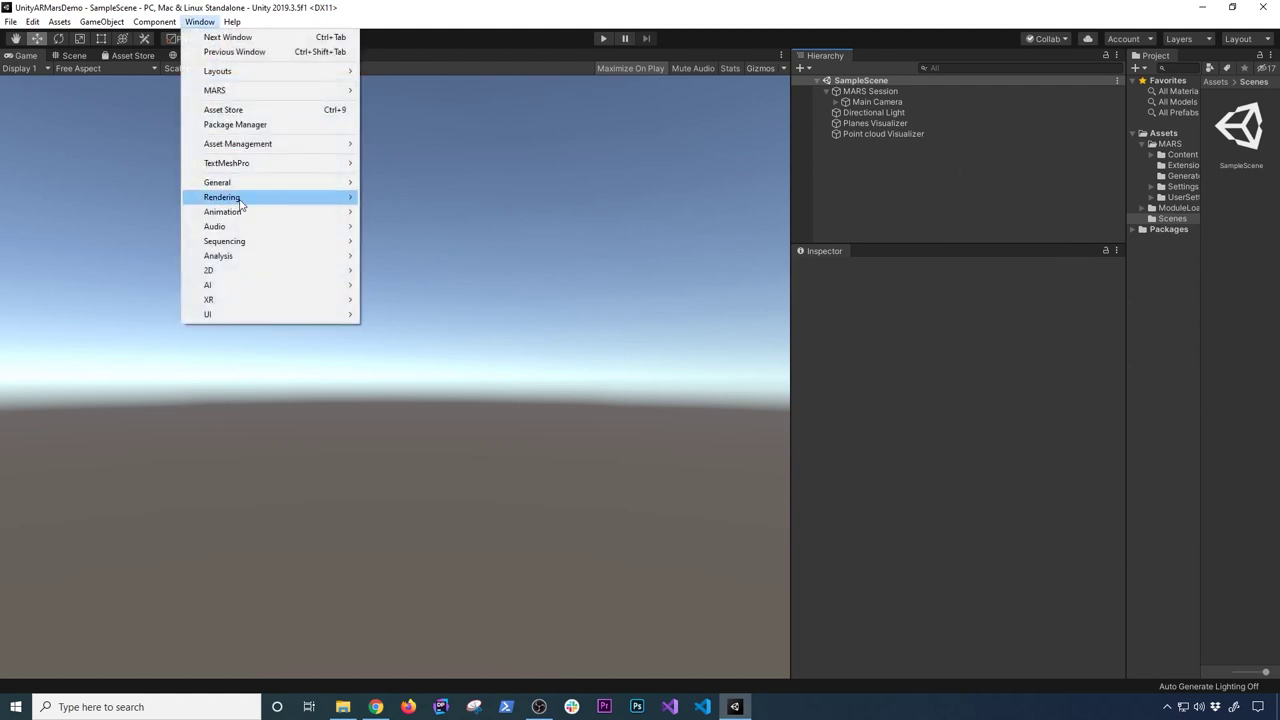
{"action": "mouse_move", "coordinate": [256, 96]}
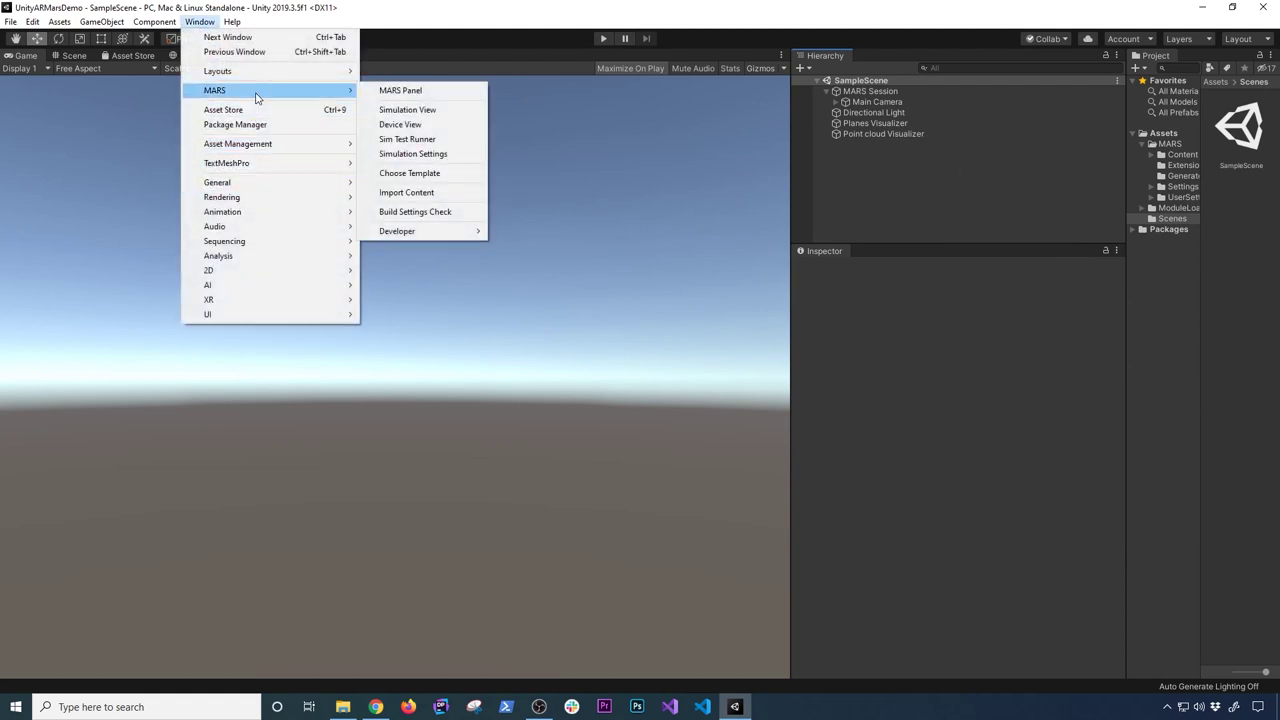
{"action": "left_click", "coordinate": [428, 176]}
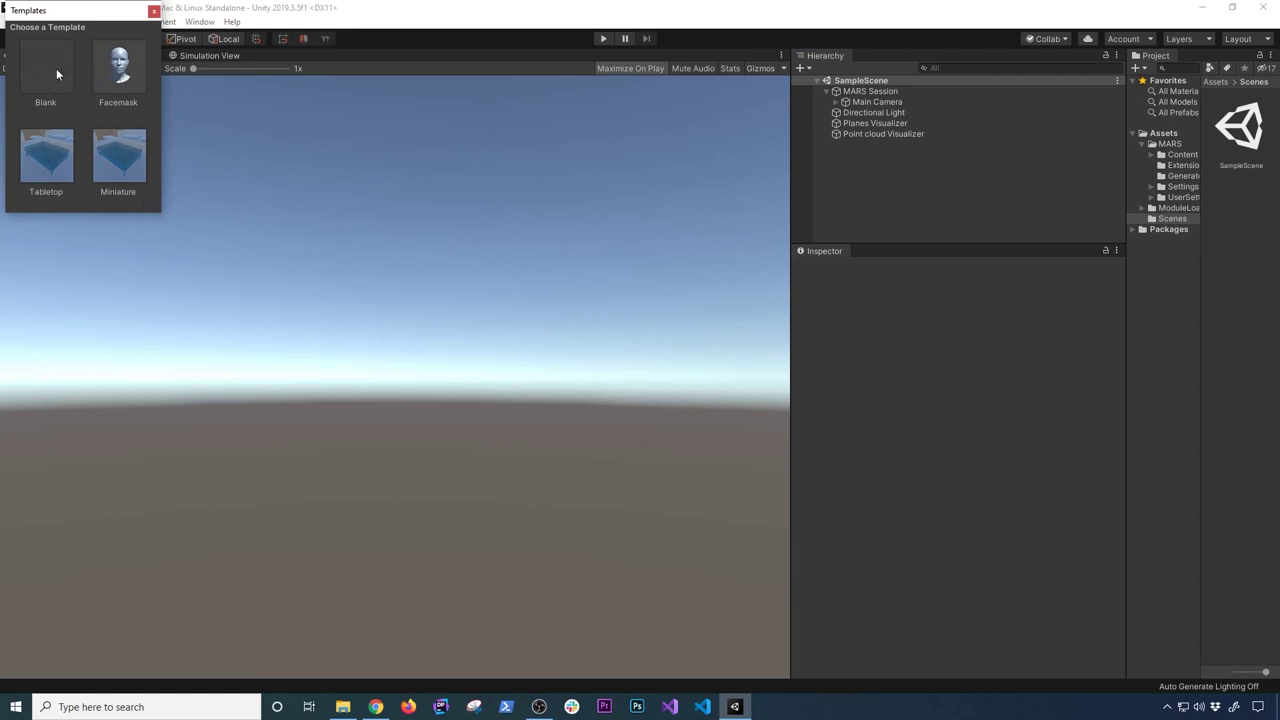
{"action": "left_click", "coordinate": [50, 157]}
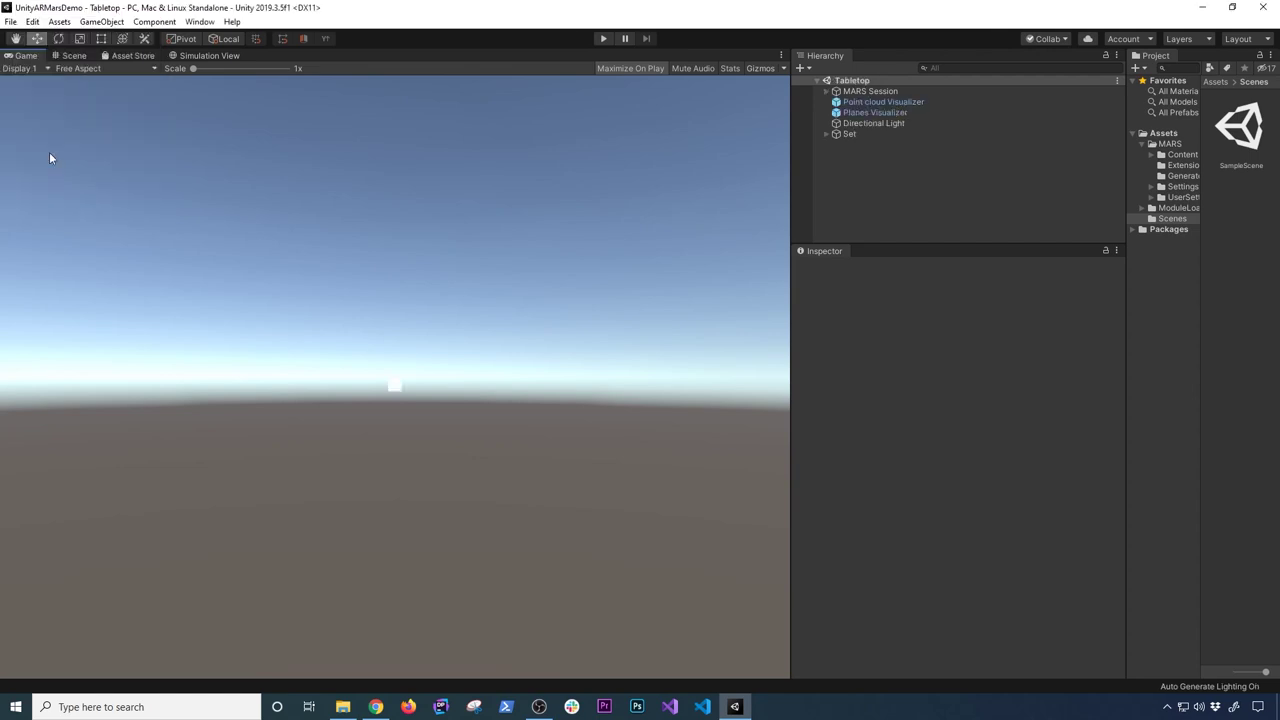
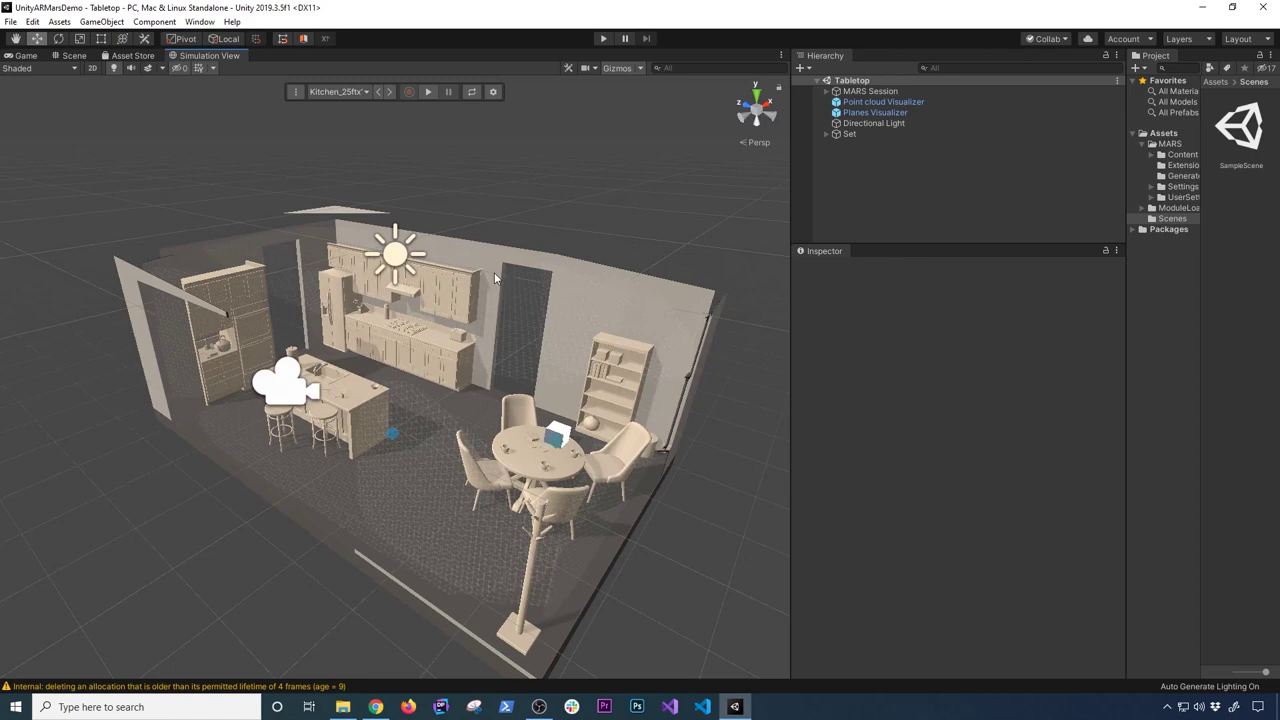
- Inspect the Tabletop content placed on the round kitchen table and expand the Set object in the scene hierarchy
{"action": "left_click_drag", "start_coordinate": [497, 418], "coordinate": [668, 426], "text": "alt"}
{"action": "scroll", "coordinate": [668, 426], "scroll_direction": "up", "scroll_amount": 8}
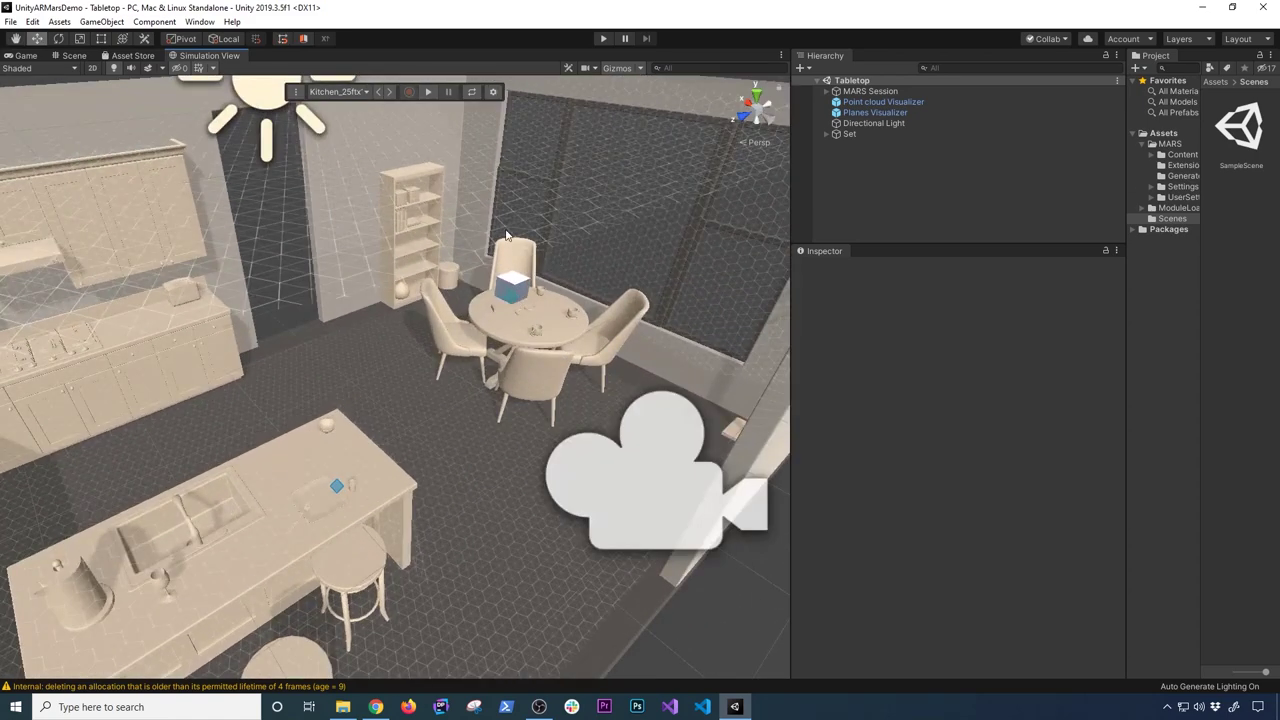
{"action": "left_click", "coordinate": [826, 134]}
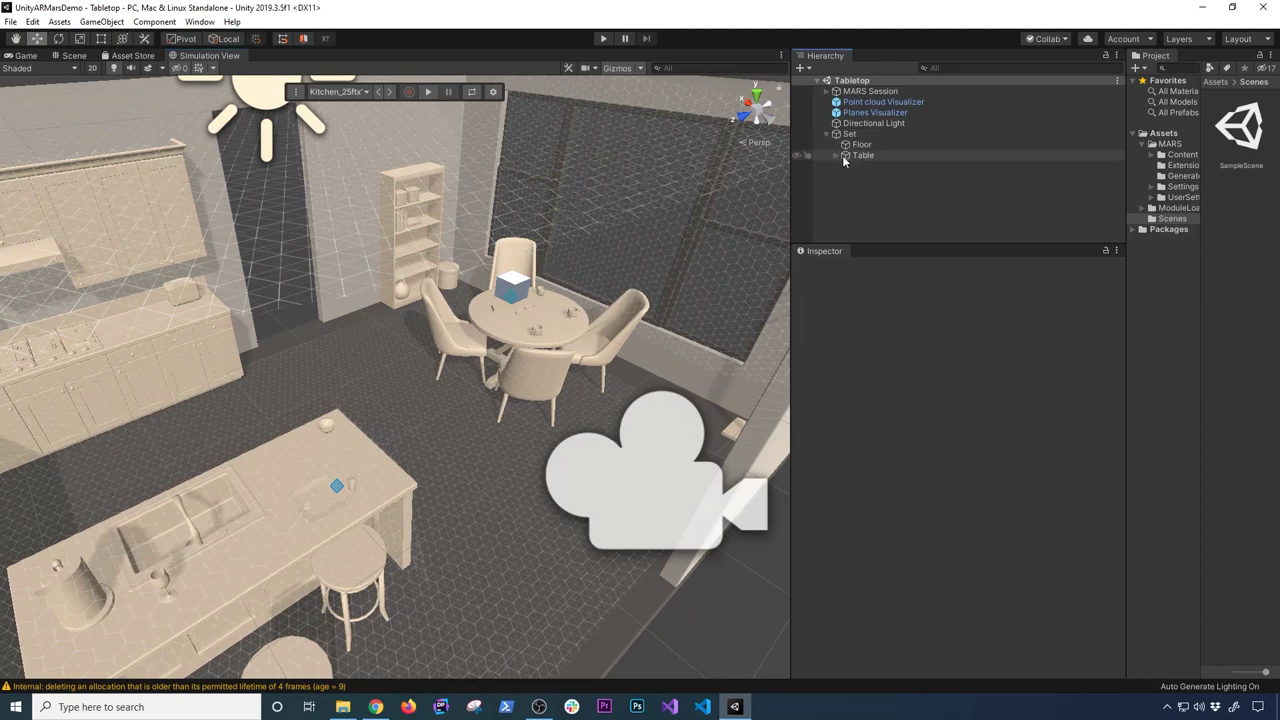
- Expand the Table proxy down to its Cube and inspect the Cube's components in the Scene view
{"action": "left_click", "coordinate": [836, 157]}
{"action": "left_click", "coordinate": [836, 157]}
{"action": "left_click", "coordinate": [846, 166]}
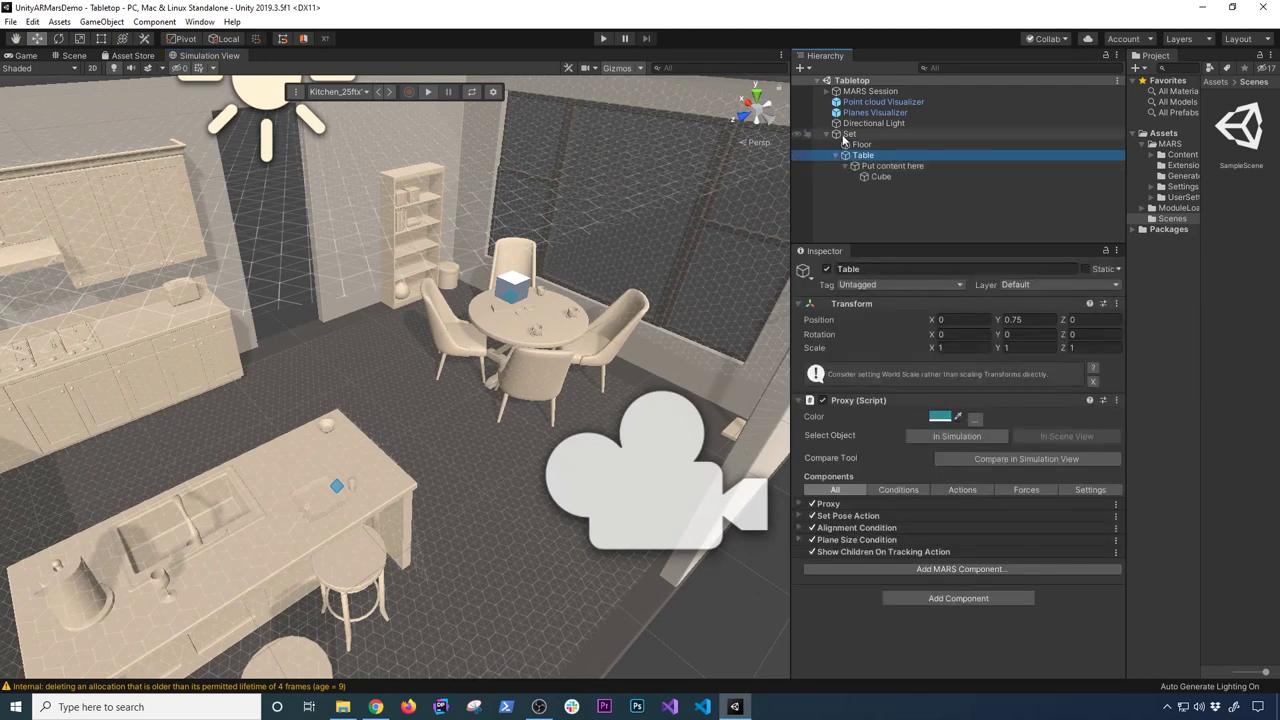
{"action": "left_click", "coordinate": [869, 177]}
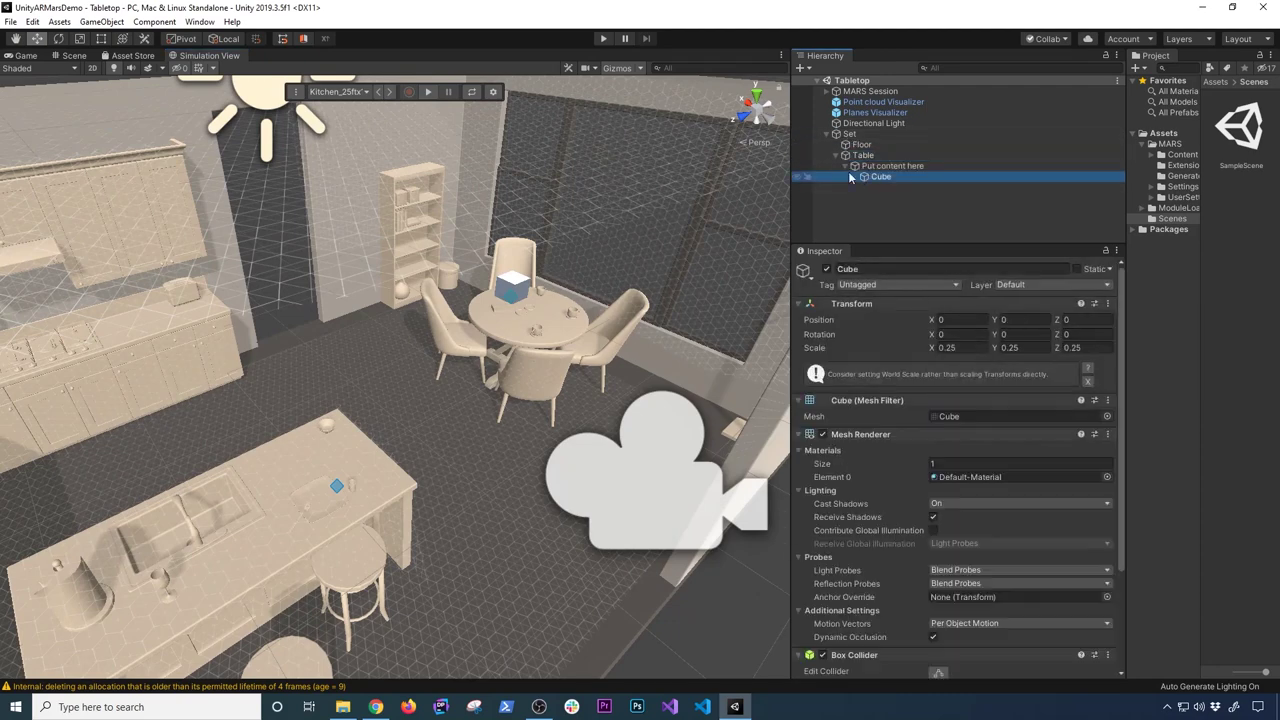
{"action": "left_click", "coordinate": [55, 57]}
{"action": "left_click_drag", "start_coordinate": [503, 320], "coordinate": [350, 232], "text": "alt"}
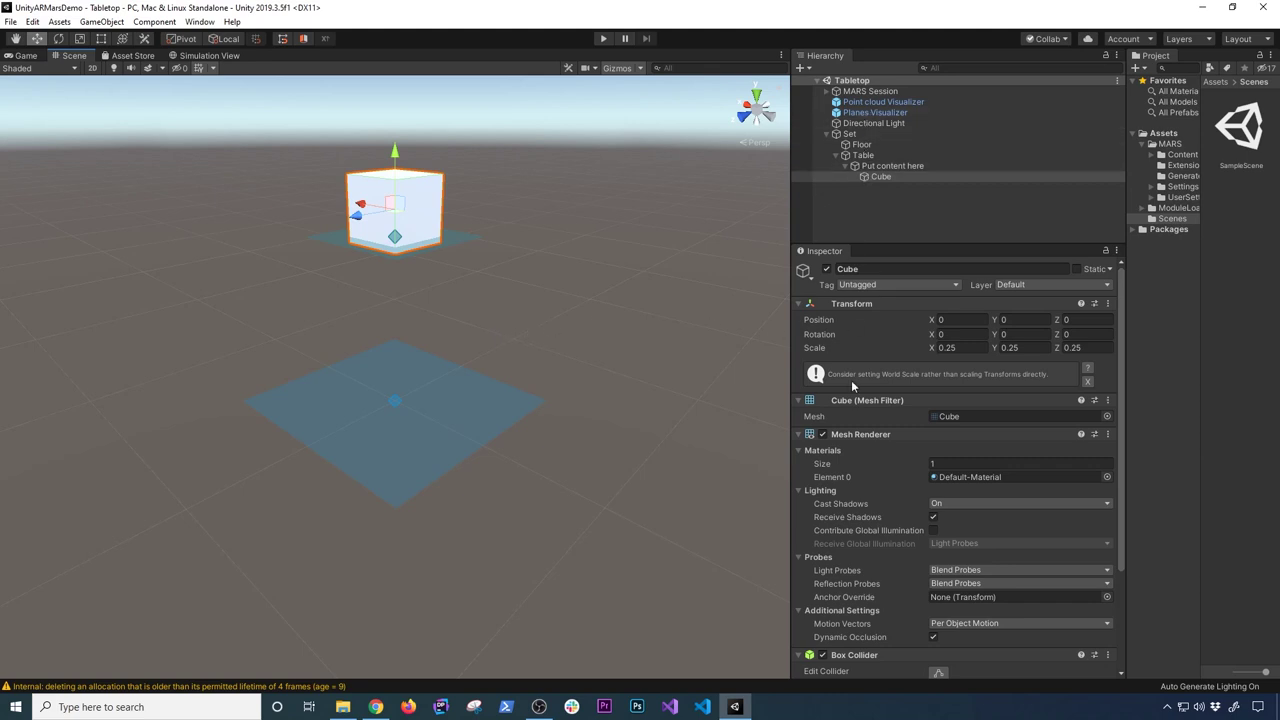
{"action": "scroll", "coordinate": [856, 430], "scroll_direction": "down", "scroll_amount": 3}
- Try a dark red color (9B3148) on the Table proxy and undo the color change
{"action": "left_click", "coordinate": [886, 166]}
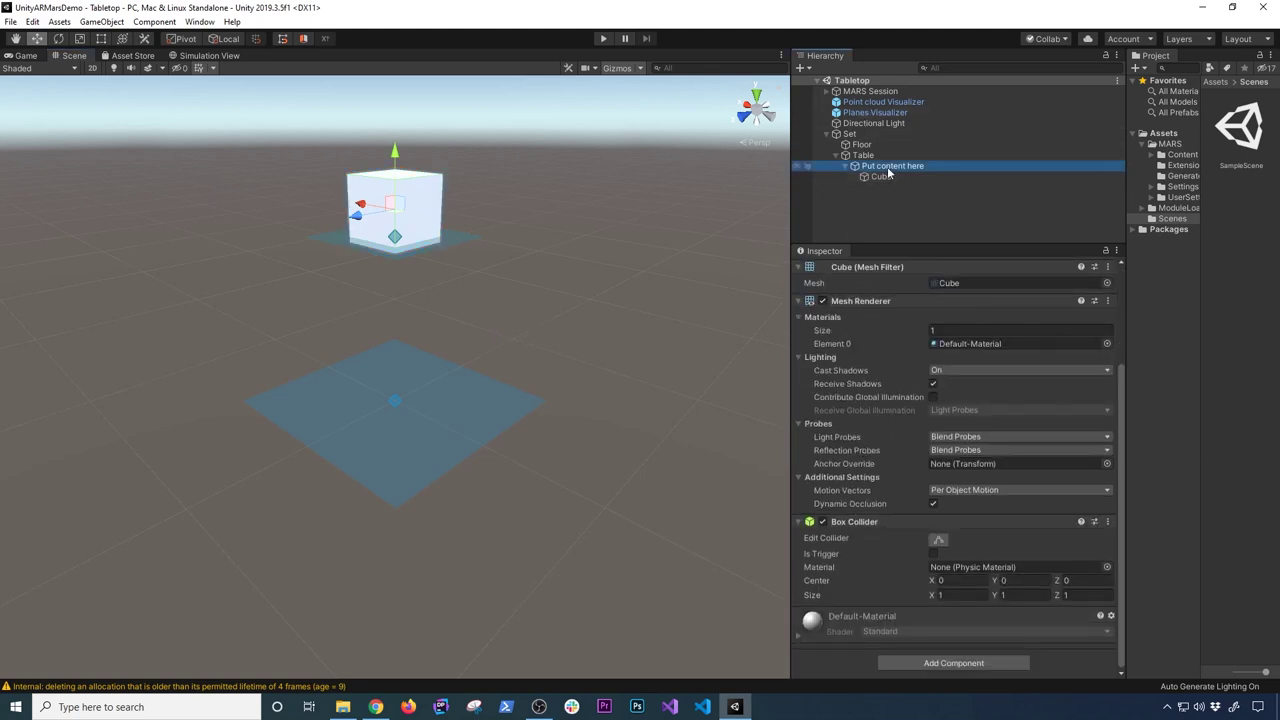
{"action": "left_click", "coordinate": [875, 156]}
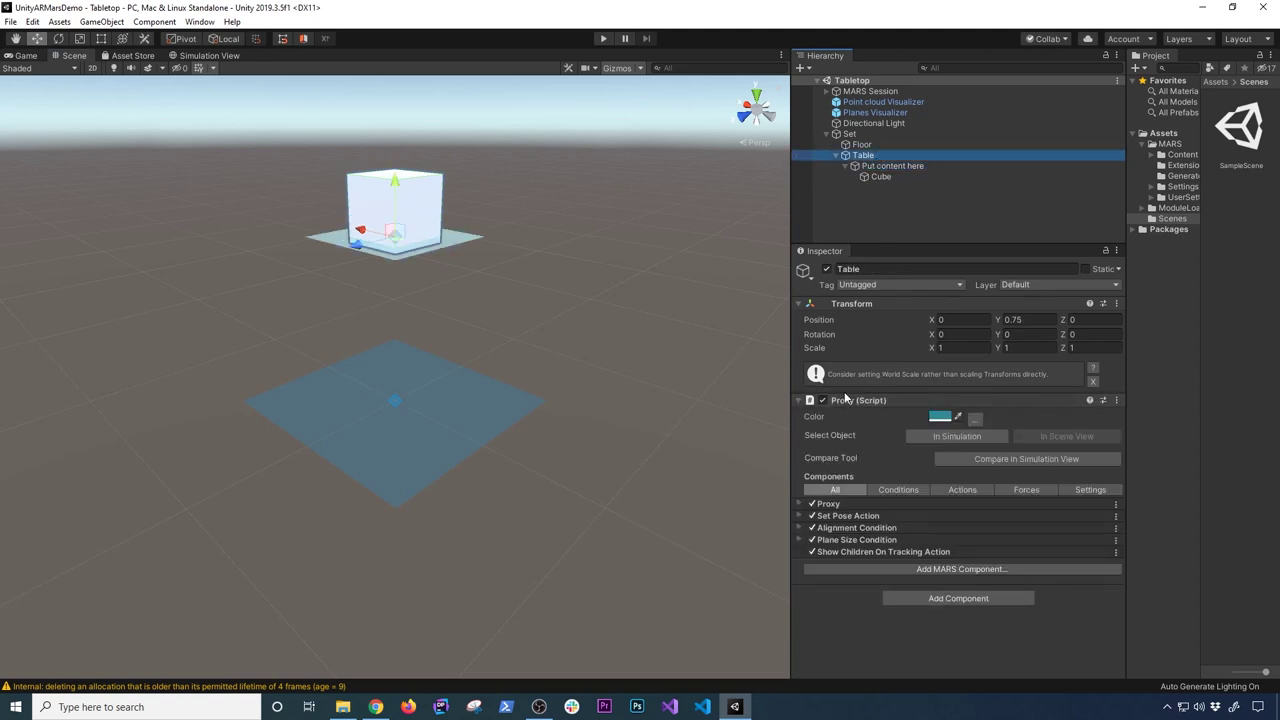
{"action": "left_click", "coordinate": [940, 417]}
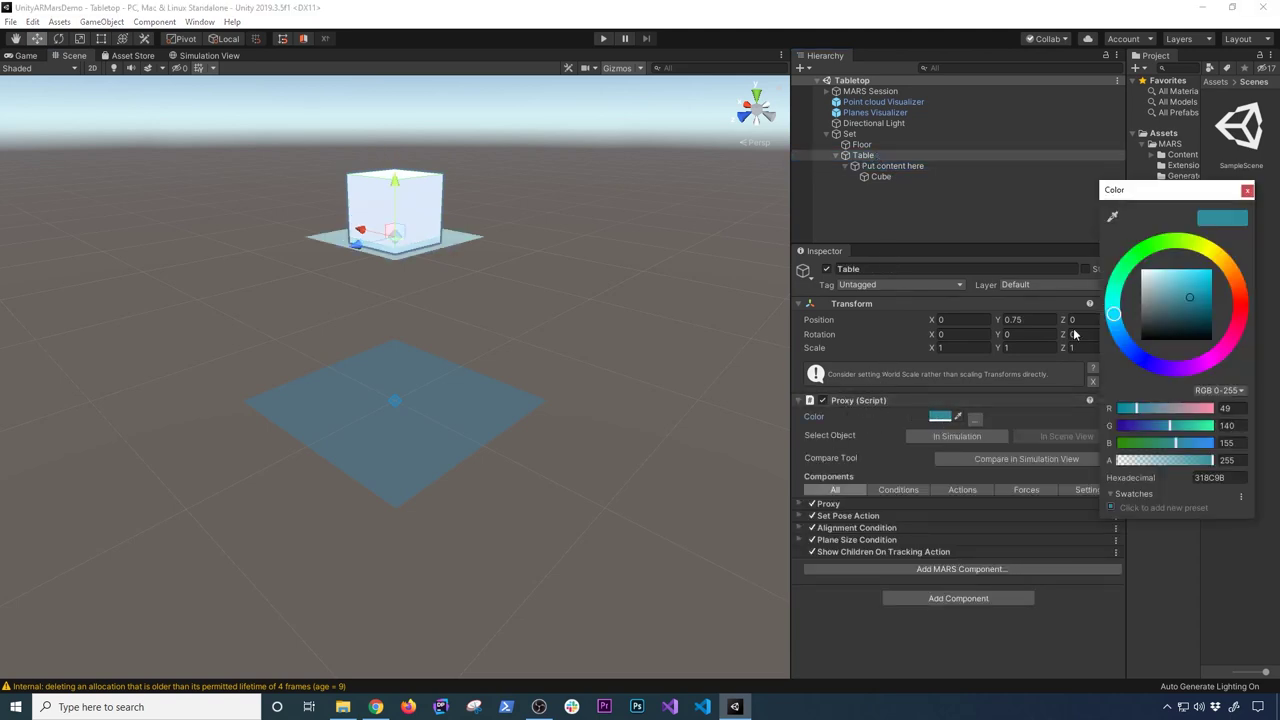
{"action": "left_click_drag", "start_coordinate": [1230, 262], "coordinate": [1250, 327]}
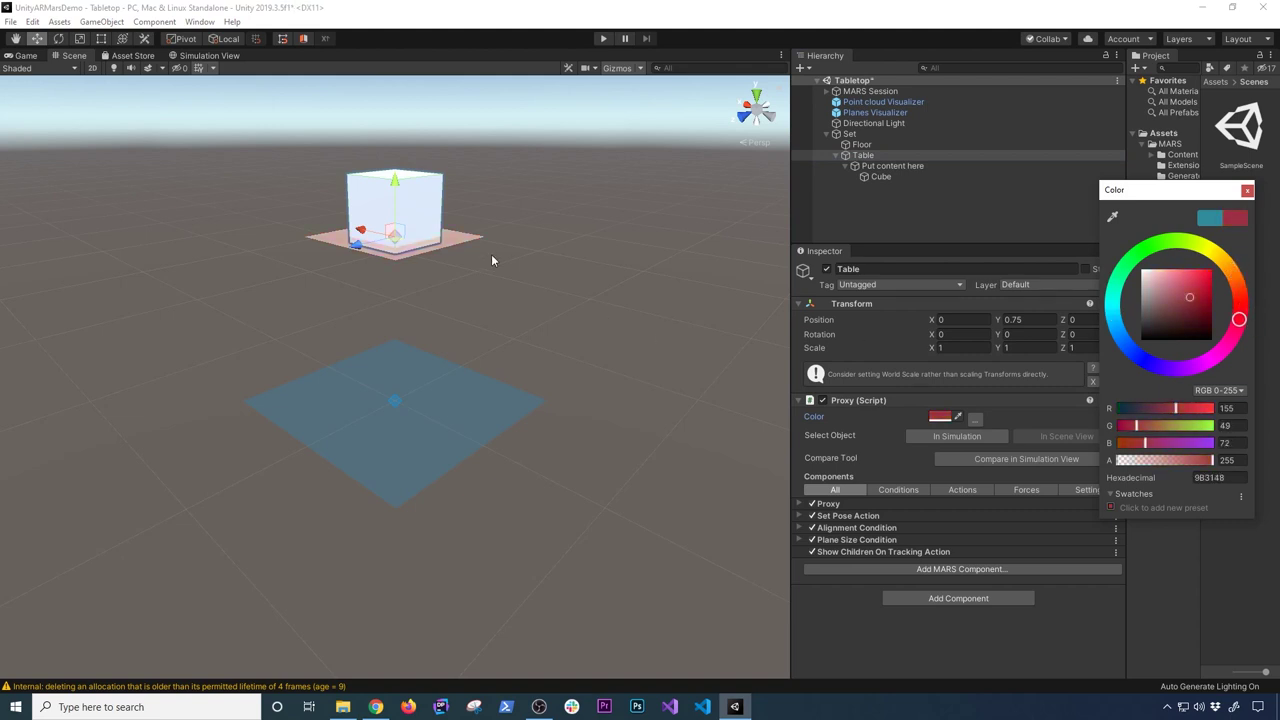
{"action": "key", "text": "ctrl+z"}
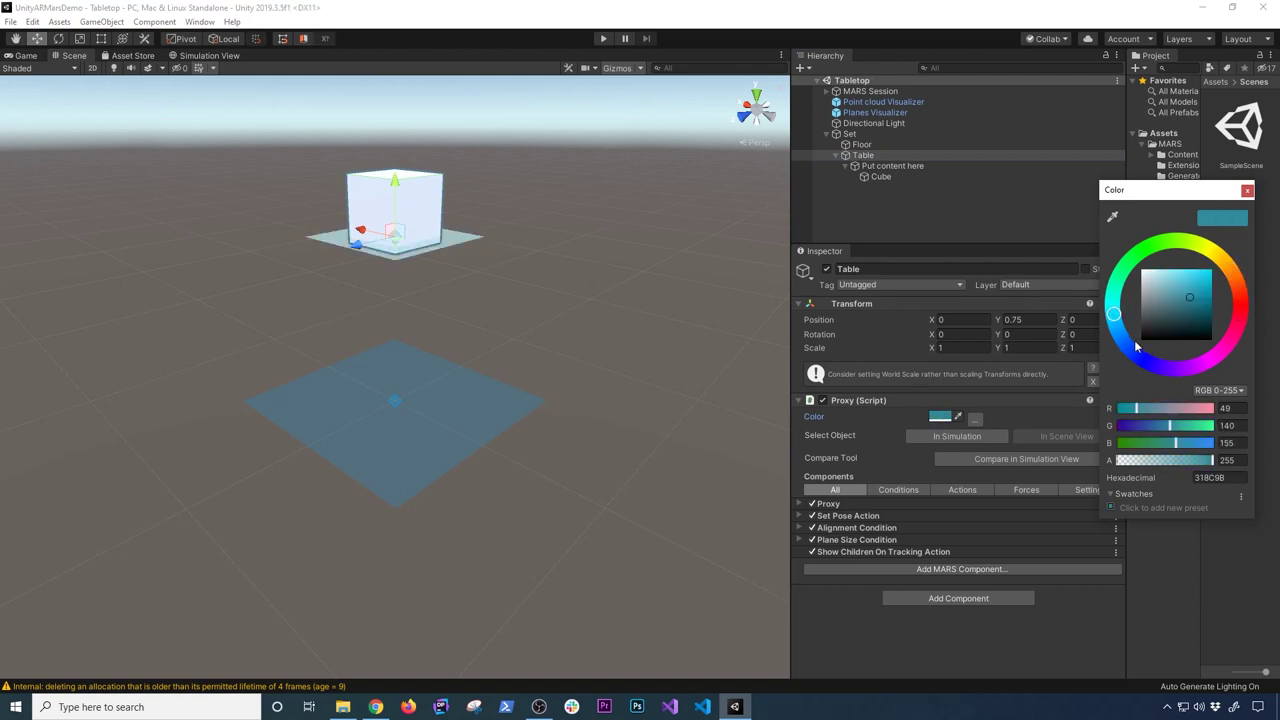
- Select the Table proxy's simulated counterpart and show it in the Simulation View
{"action": "left_click", "coordinate": [979, 436]}
{"action": "left_click", "coordinate": [929, 436]}
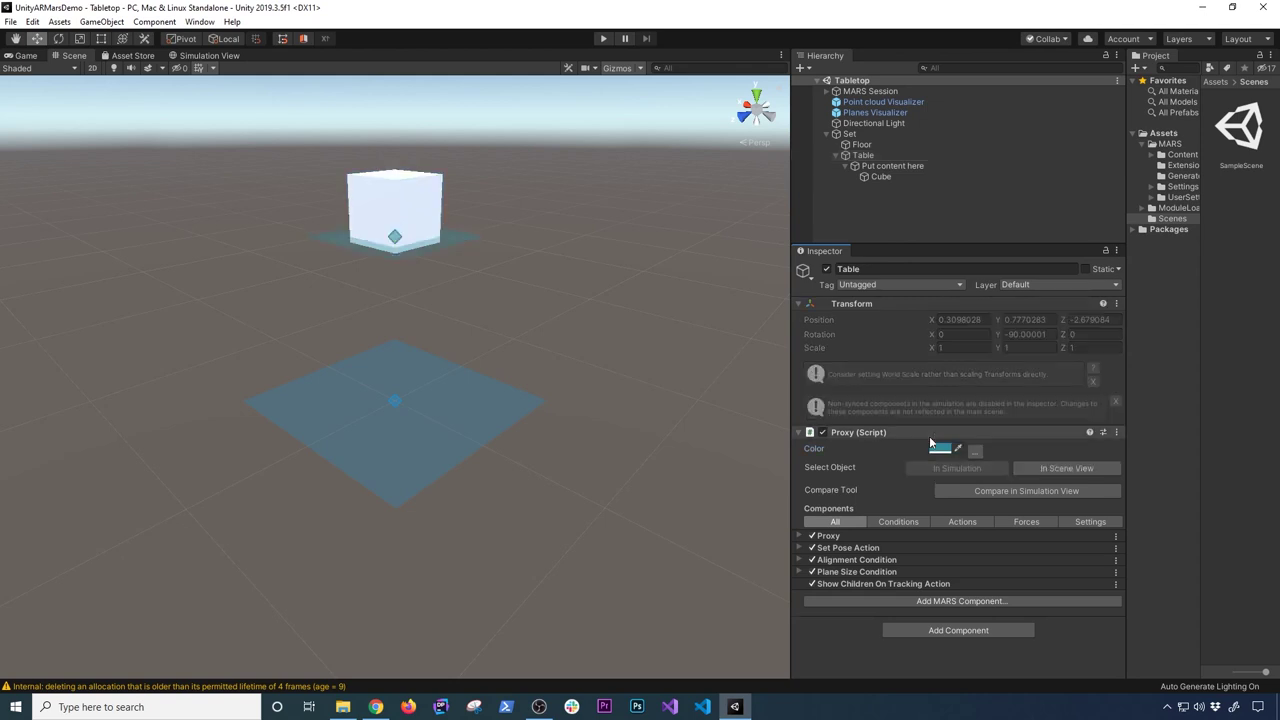
{"action": "left_click", "coordinate": [189, 58]}
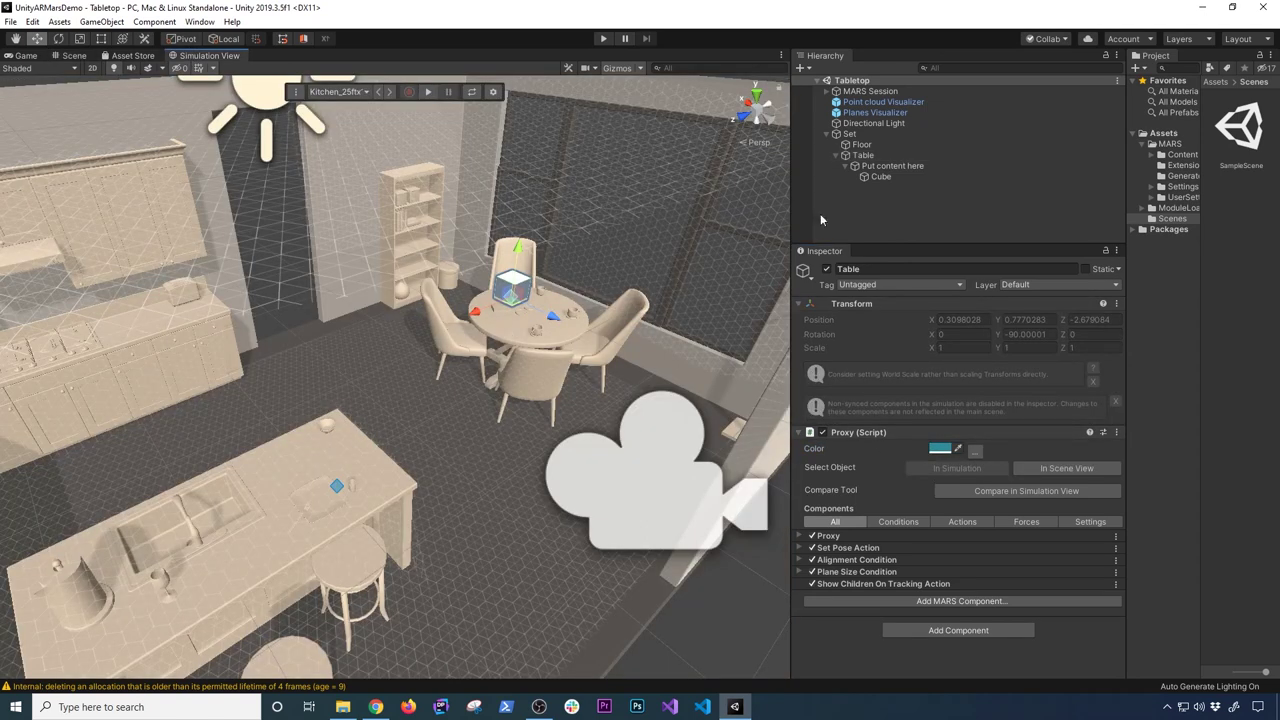
- Review the Set proxy group and the Floor proxy's conditions, actions, forces and settings, including the Semantic Tag Condition and Set Pose Action details
{"action": "left_click", "coordinate": [850, 134]}
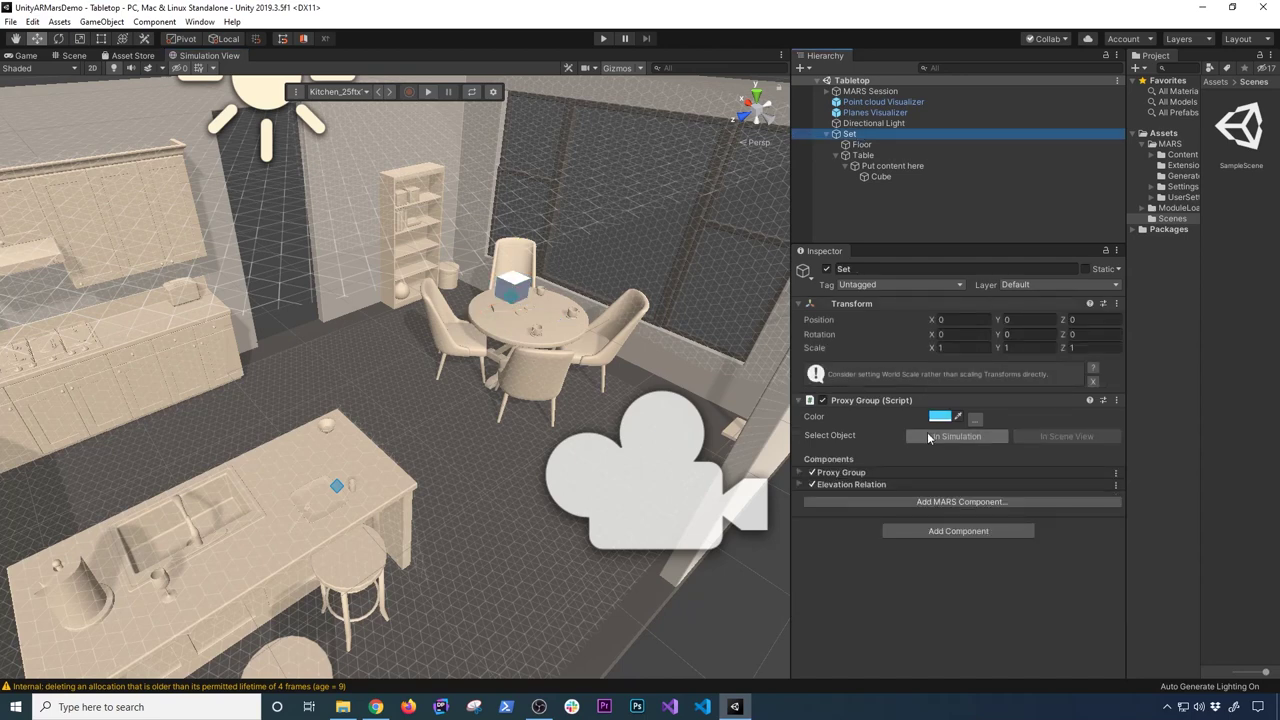
{"action": "left_click", "coordinate": [866, 145]}
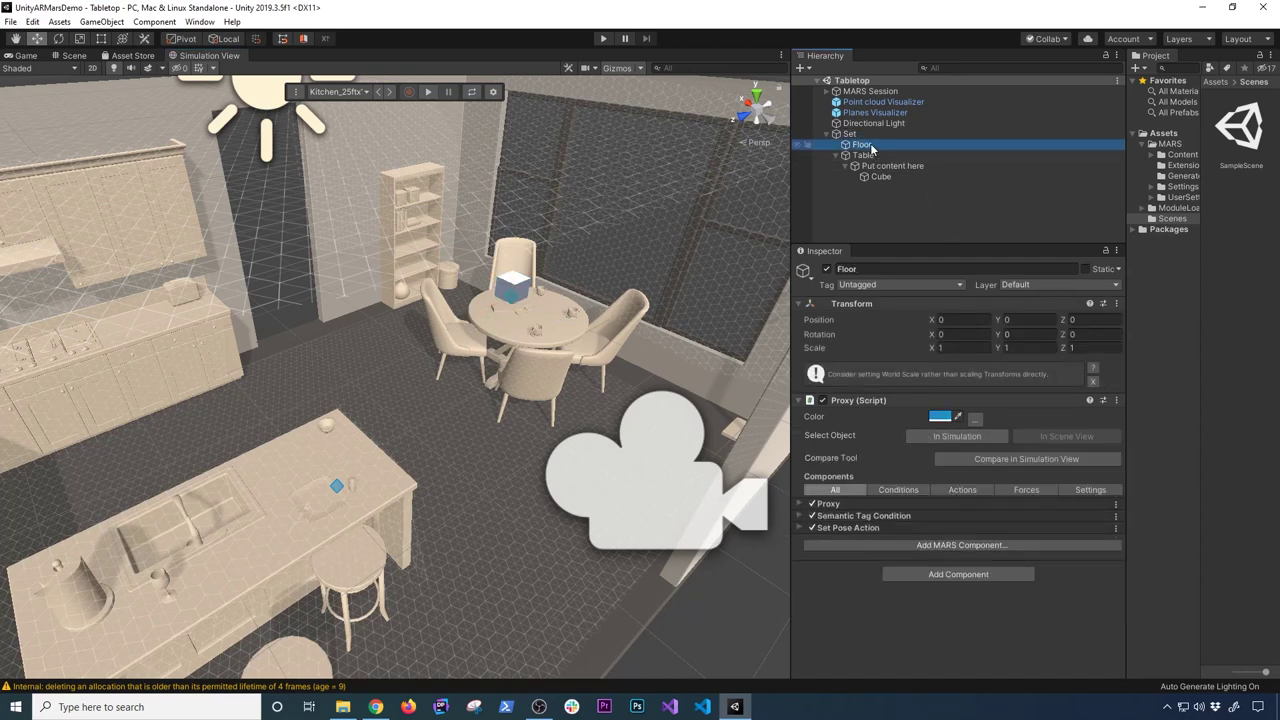
{"action": "left_click", "coordinate": [896, 490]}
{"action": "left_click", "coordinate": [845, 493]}
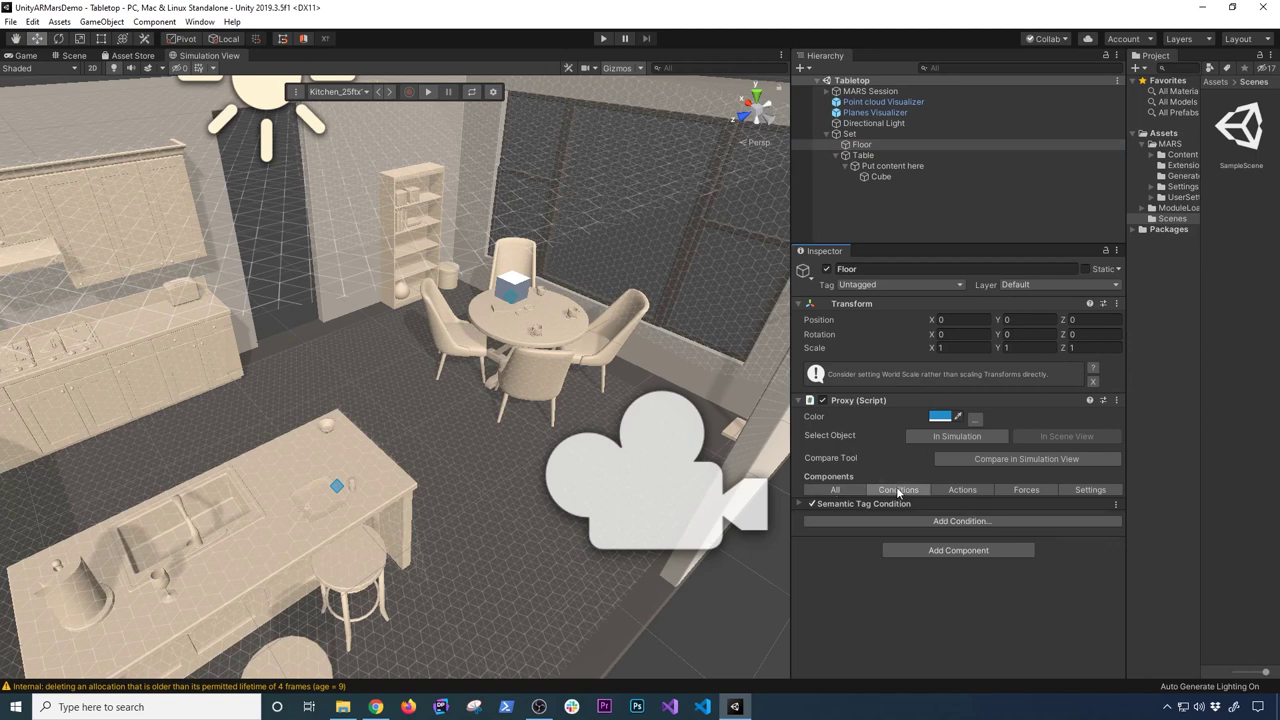
{"action": "left_click", "coordinate": [941, 489]}
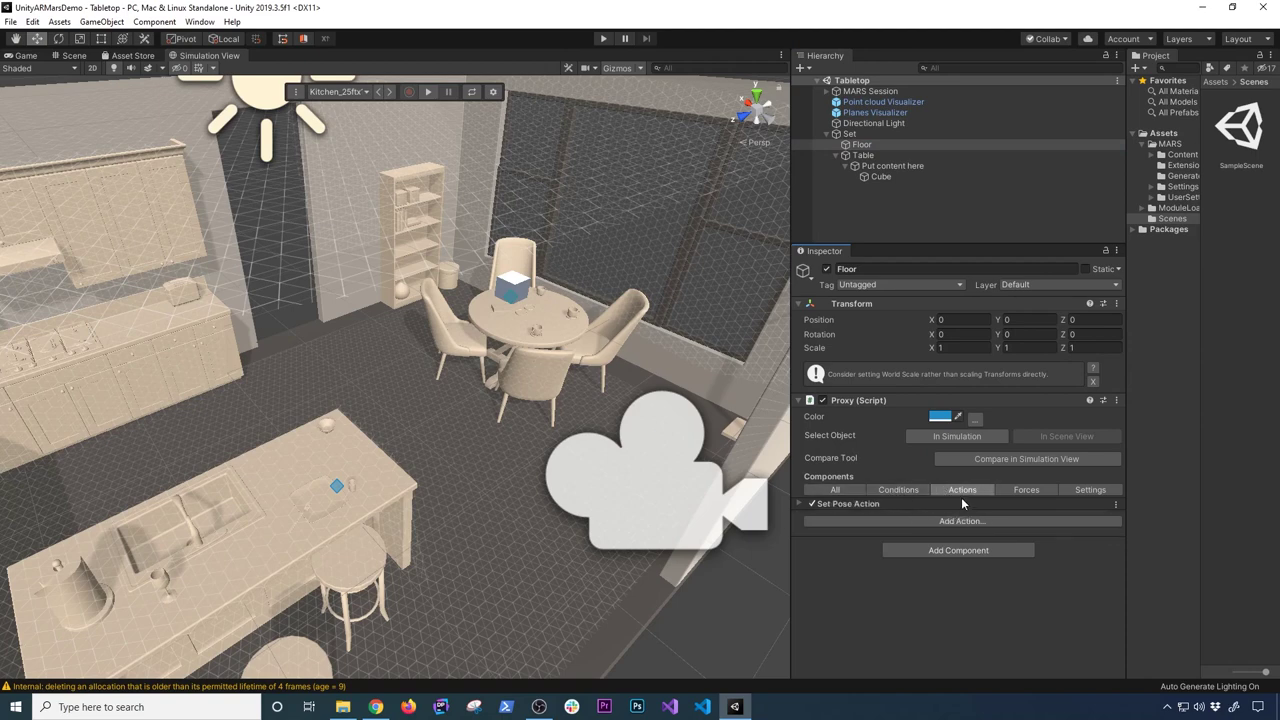
{"action": "left_click", "coordinate": [1020, 490]}
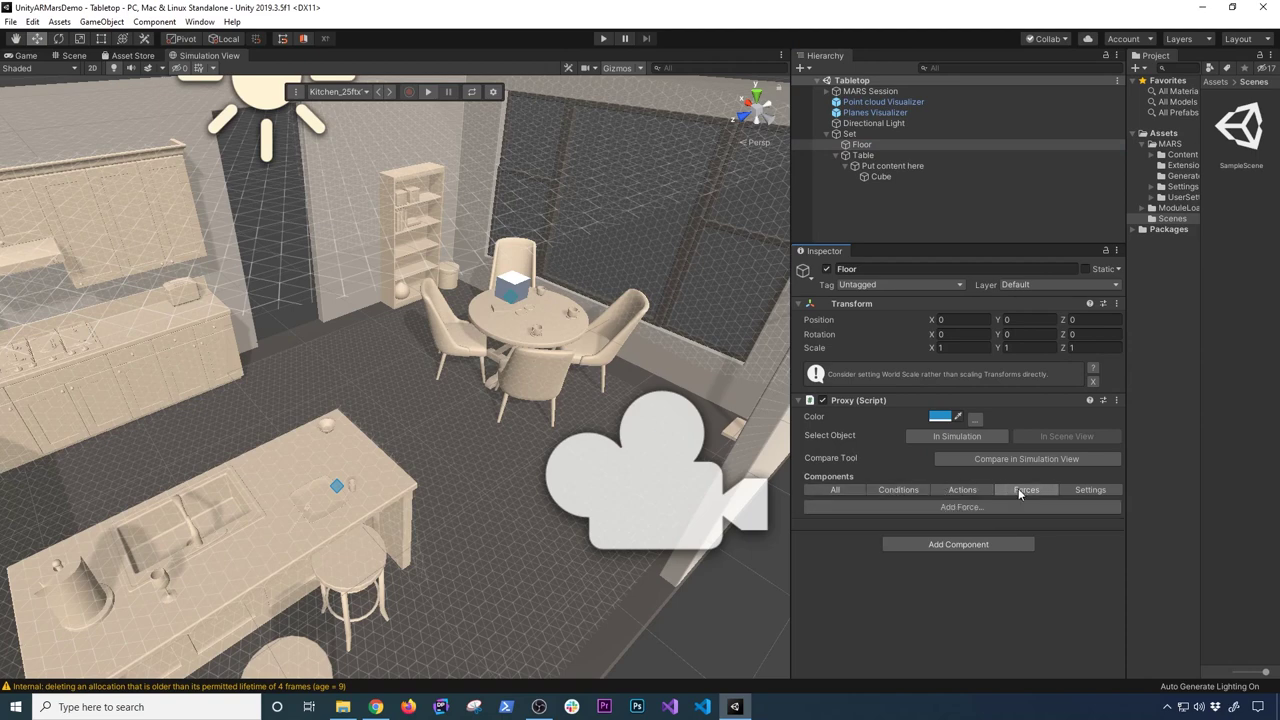
{"action": "left_click", "coordinate": [1078, 489]}
{"action": "left_click", "coordinate": [831, 490]}
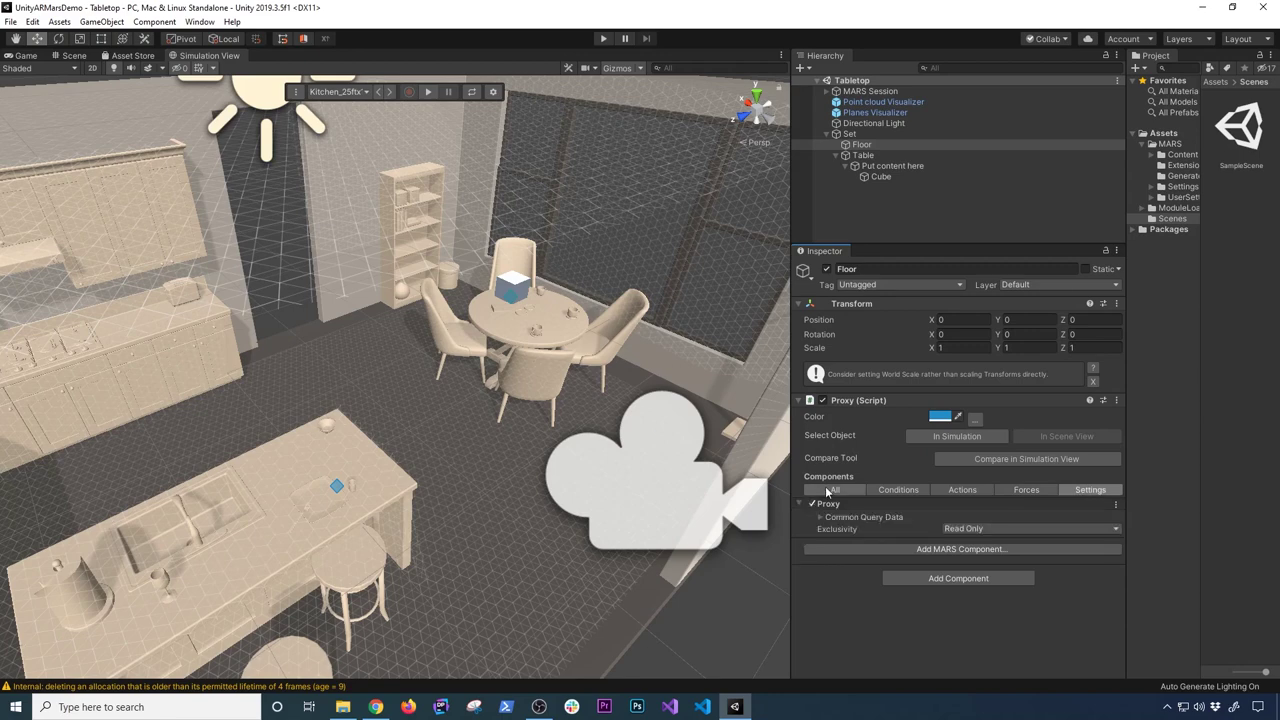
{"action": "left_click", "coordinate": [800, 557]}
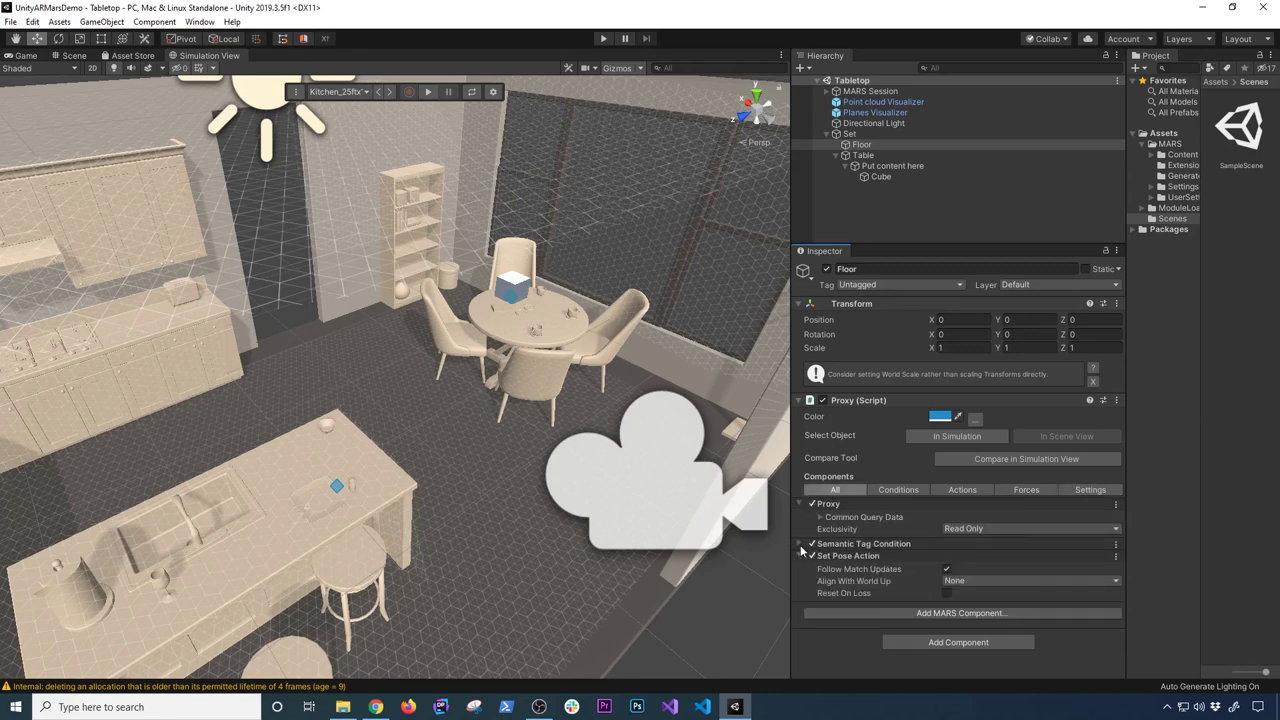
{"action": "left_click", "coordinate": [800, 544]}
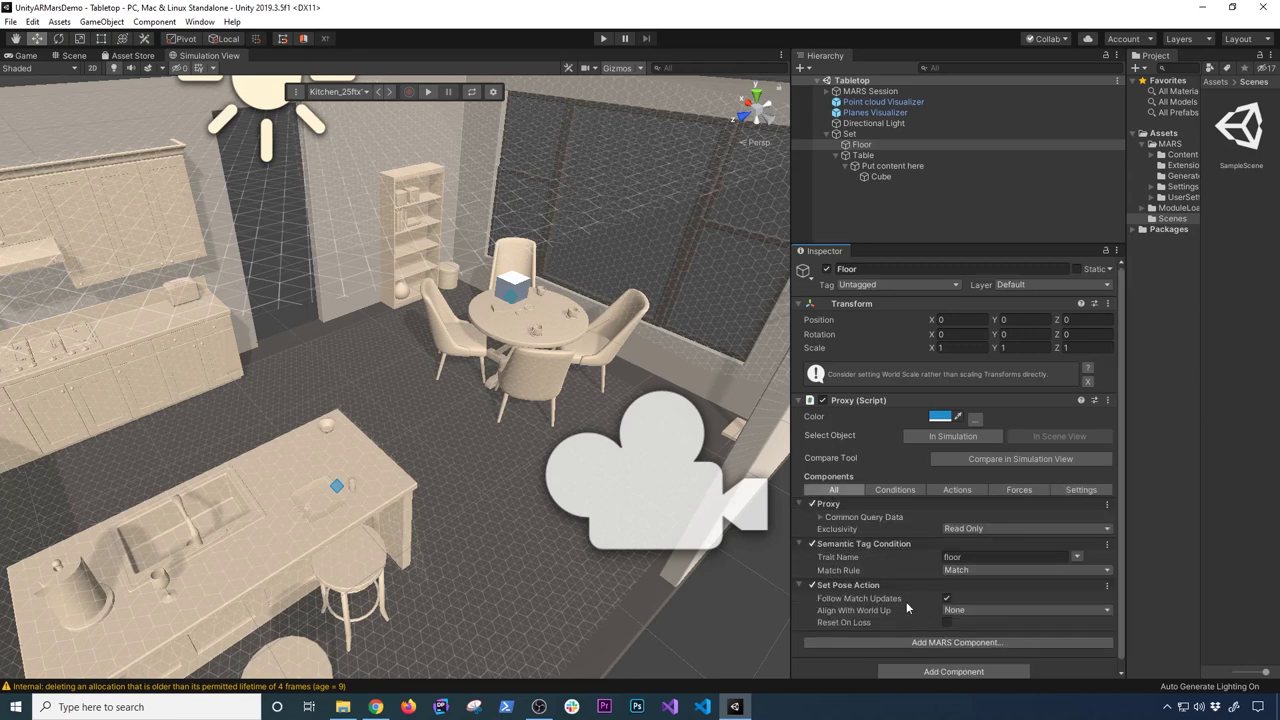
- Select the Table proxy and expand its Plane Size Condition to examine the minimum and maximum size settings
{"action": "left_click", "coordinate": [879, 156]}
{"action": "scroll", "coordinate": [921, 503], "scroll_direction": "down", "scroll_amount": 1}
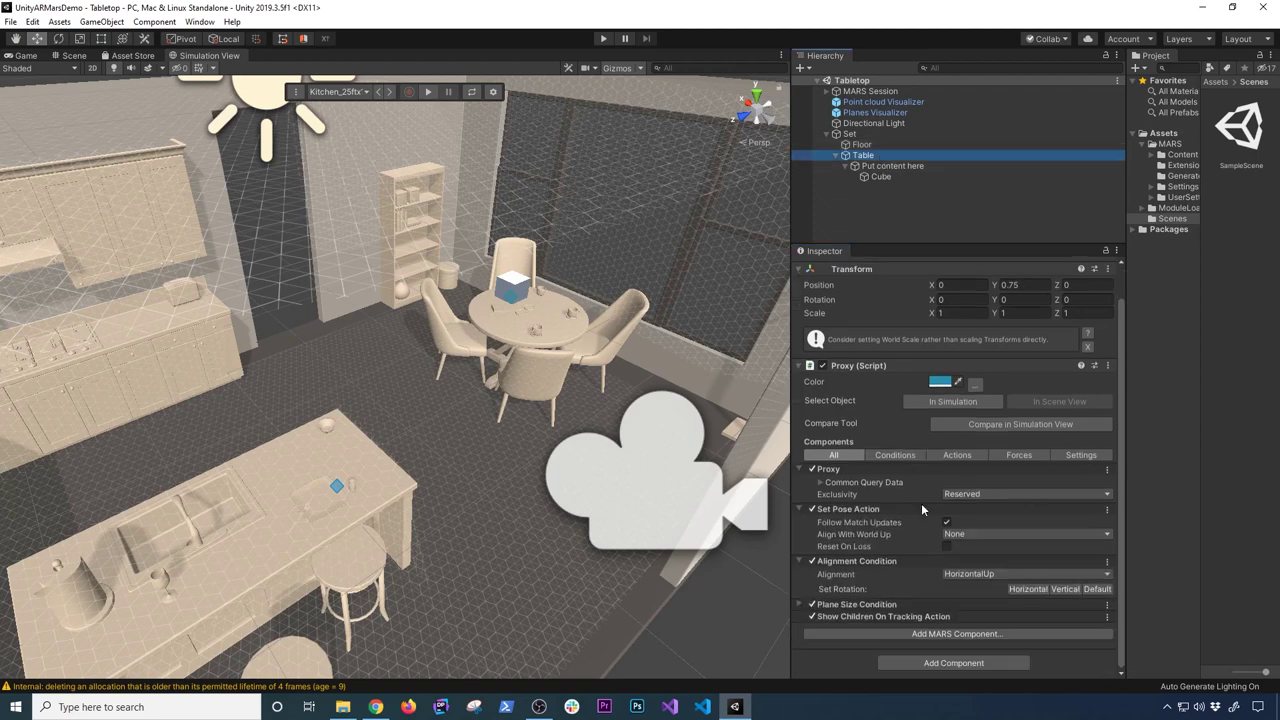
{"action": "left_click", "coordinate": [902, 604]}
{"action": "scroll", "coordinate": [908, 602], "scroll_direction": "down", "scroll_amount": 1}
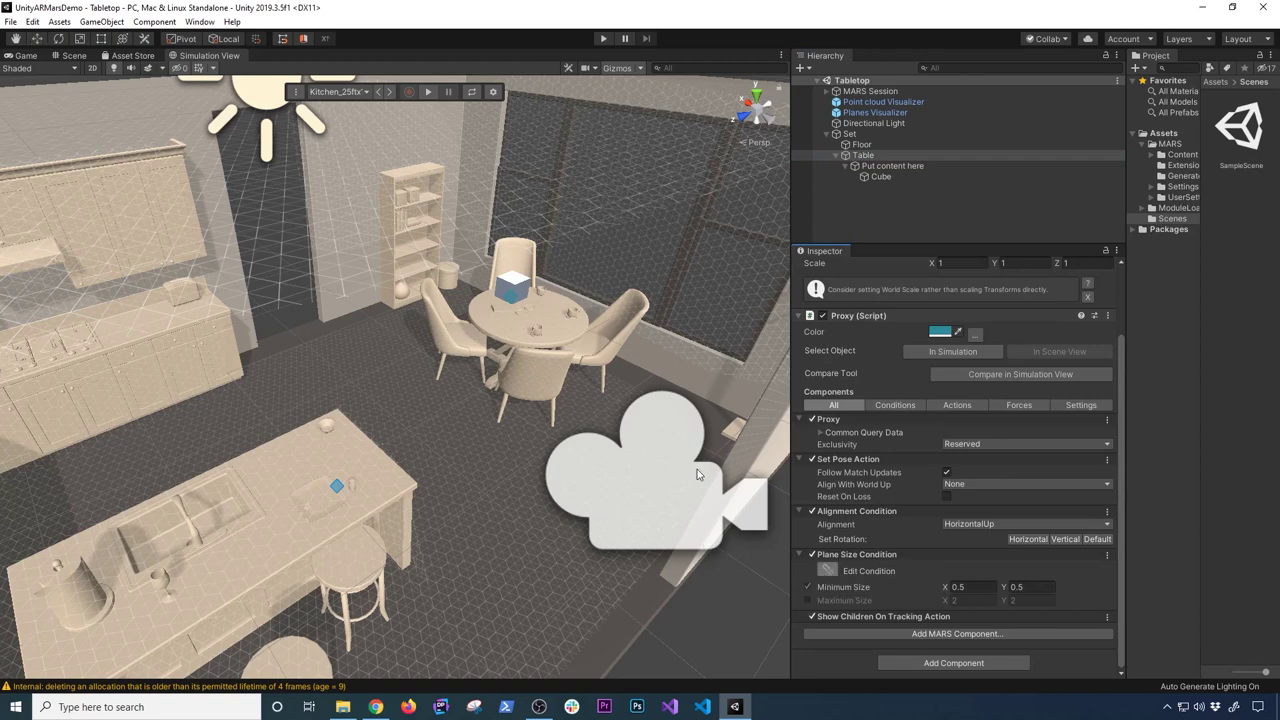
- Start comparing the Table proxy in the Simulation View and examine the match on the round table's plane
{"action": "left_click_drag", "start_coordinate": [310, 100], "coordinate": [388, 408], "text": "alt"}
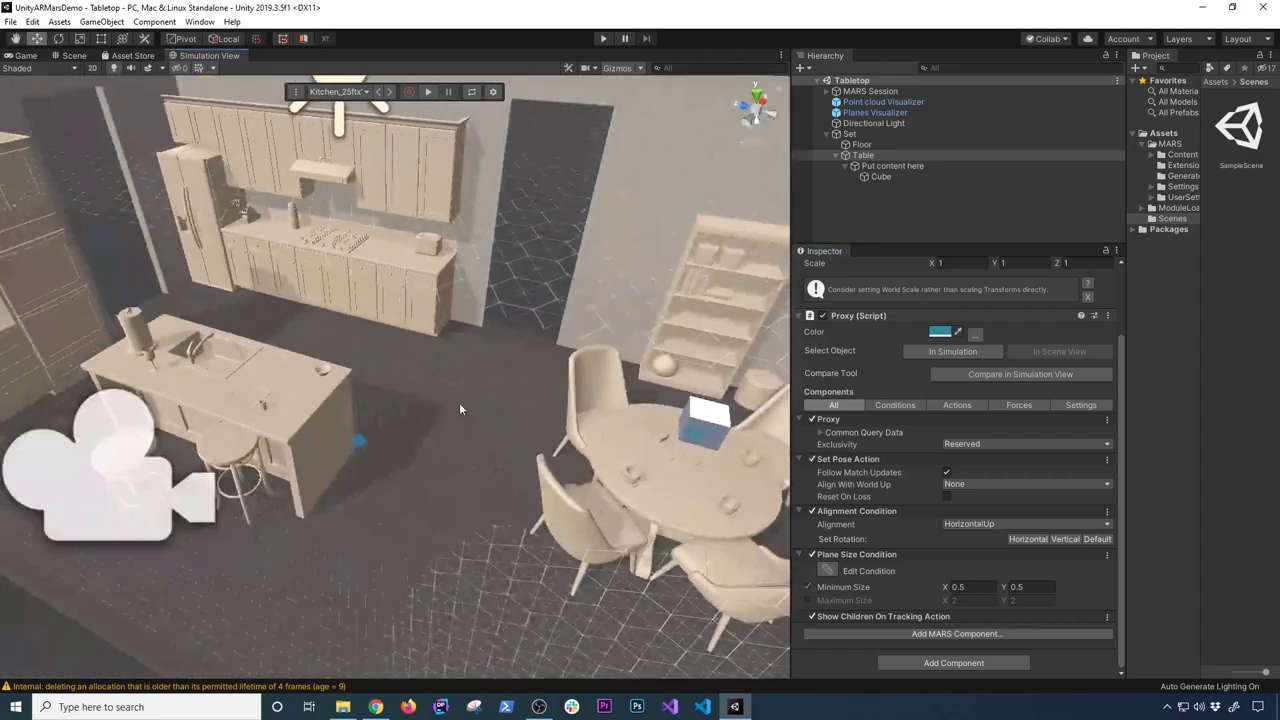
{"action": "left_click_drag", "start_coordinate": [566, 403], "coordinate": [384, 312], "text": "alt"}
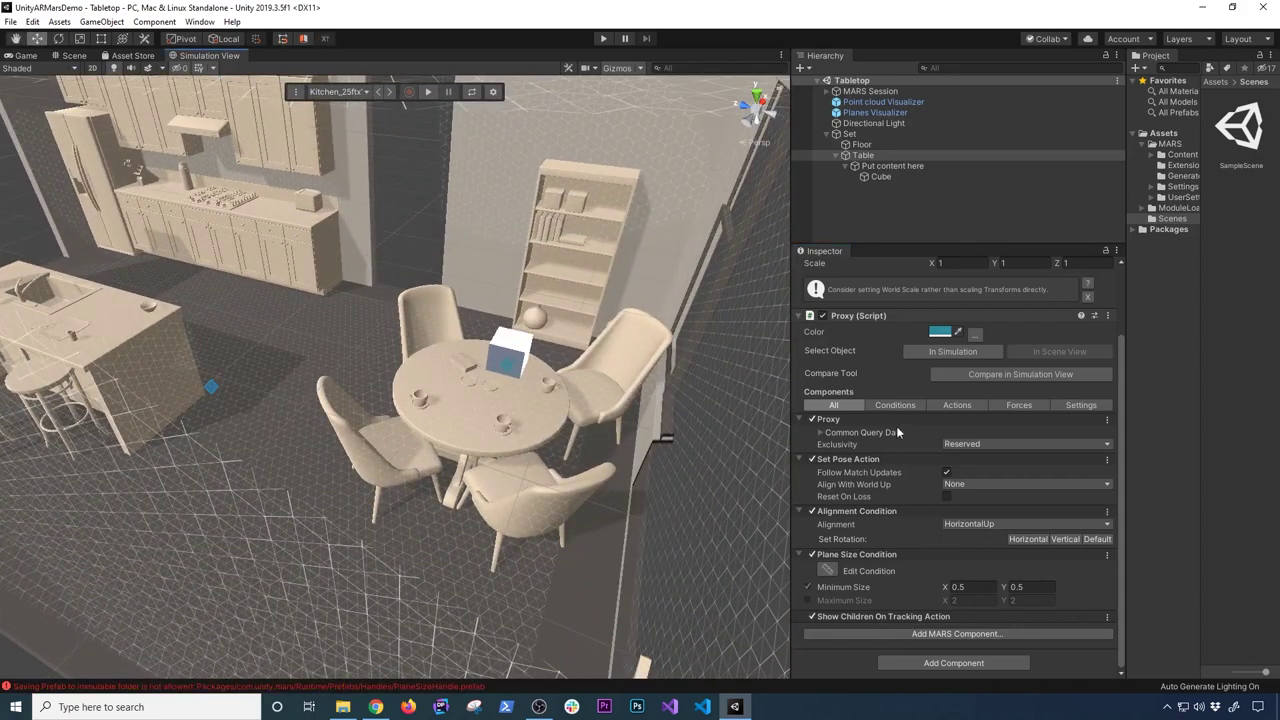
{"action": "left_click", "coordinate": [953, 372]}
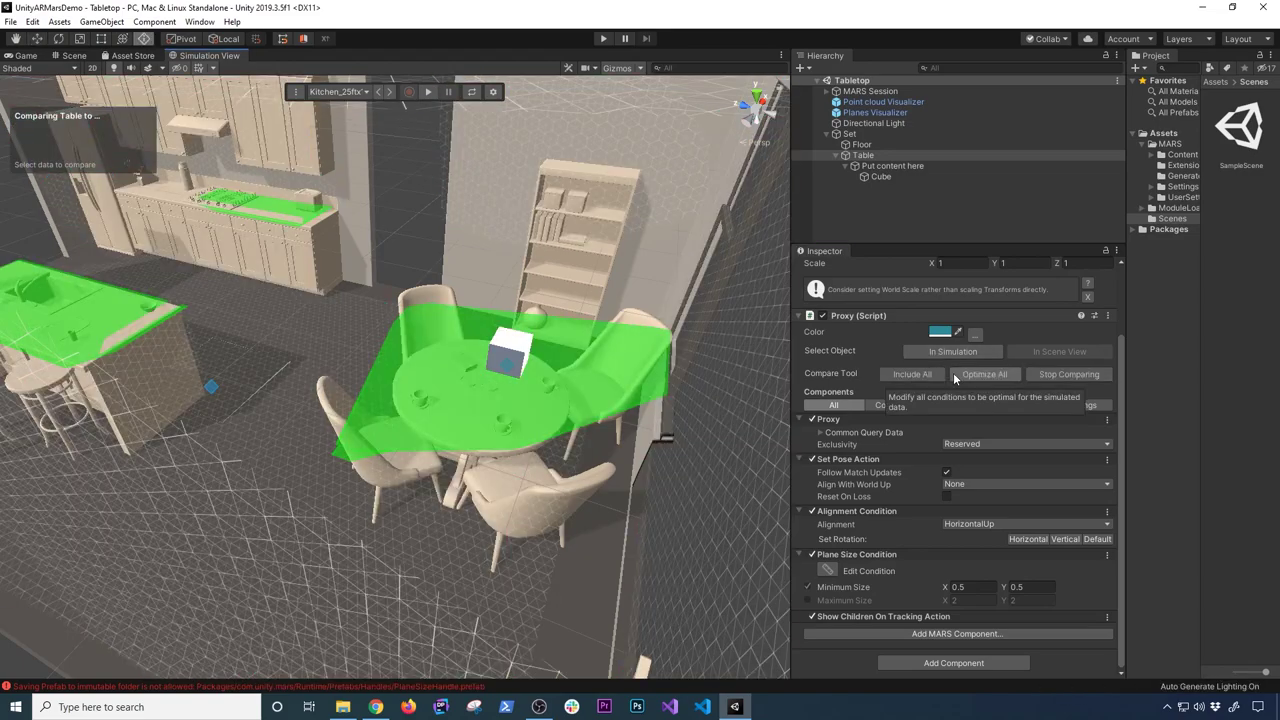
{"action": "left_click_drag", "start_coordinate": [373, 424], "coordinate": [656, 341], "text": "alt"}
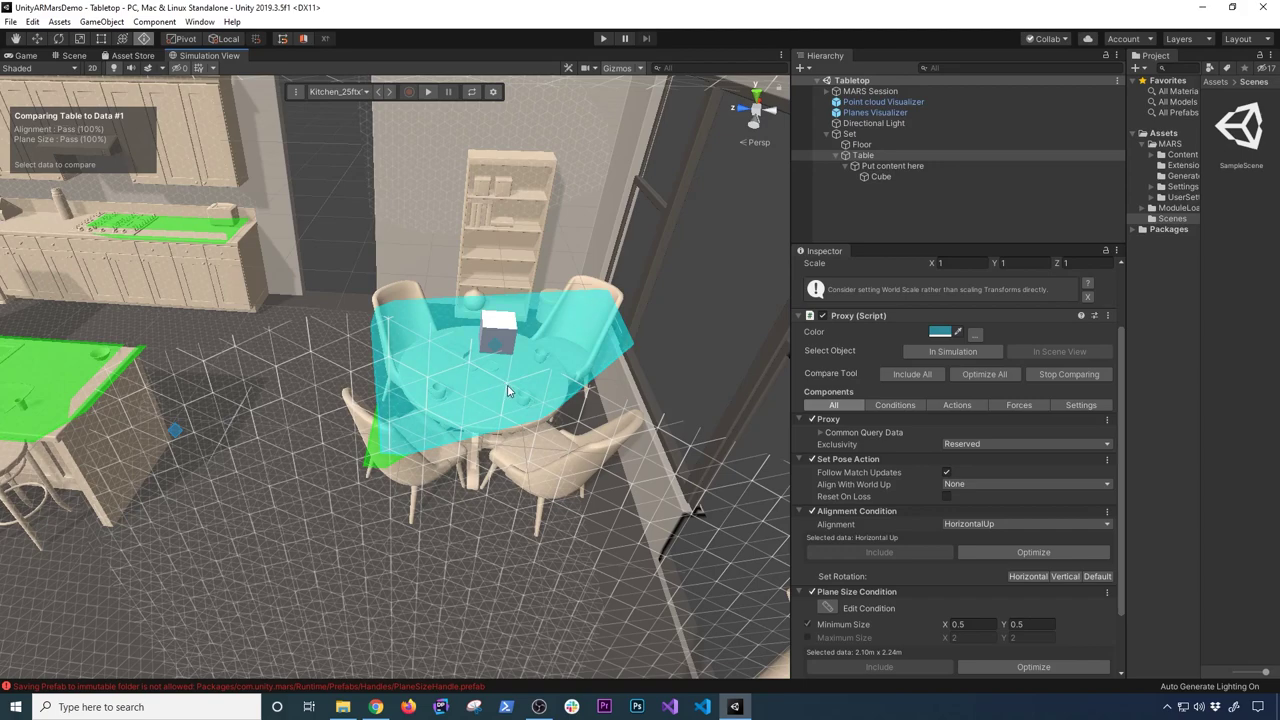
{"action": "scroll", "coordinate": [520, 428], "scroll_direction": "up", "scroll_amount": 3}
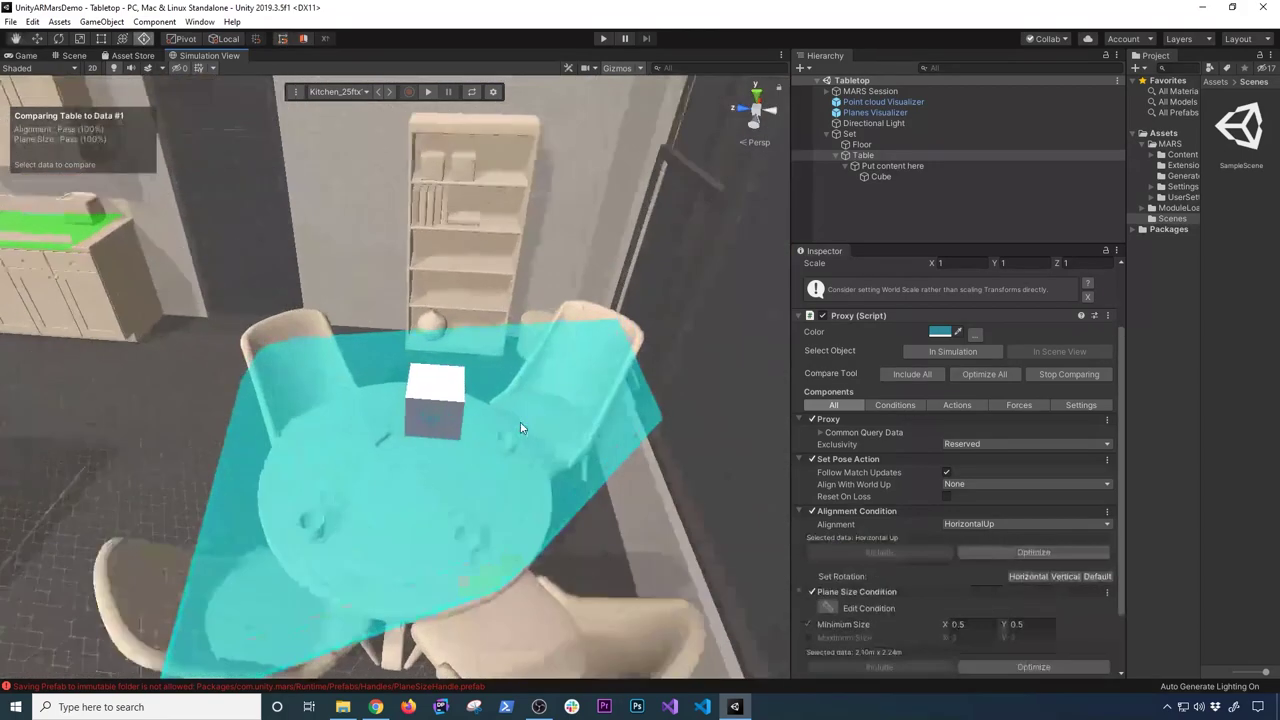
{"action": "left_click_drag", "start_coordinate": [520, 428], "coordinate": [601, 463], "text": "alt"}
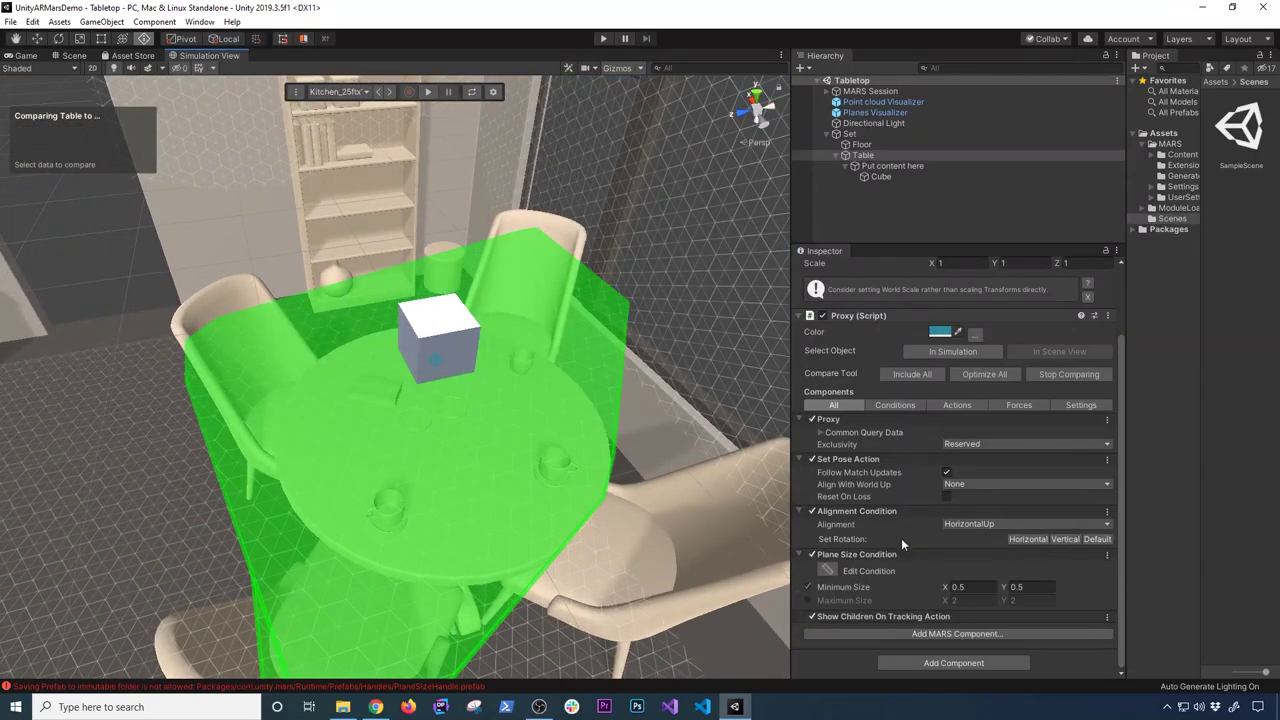
- Recheck the round table's plane, and select the plane on the counter beside the stove to compare the Table proxy against it
{"action": "scroll", "coordinate": [500, 426], "scroll_direction": "down", "scroll_amount": 5}
{"action": "left_click_drag", "start_coordinate": [385, 432], "coordinate": [450, 378], "text": "alt"}
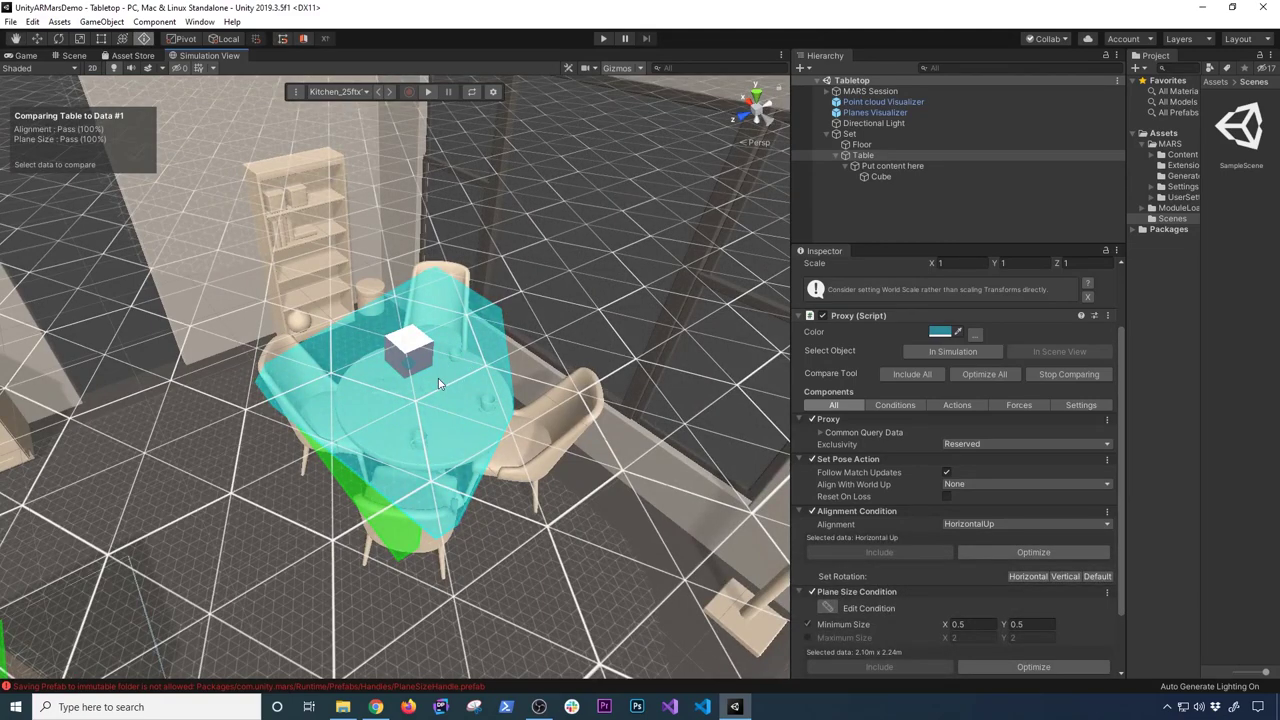
{"action": "left_click_drag", "start_coordinate": [435, 383], "coordinate": [319, 357], "text": "alt"}
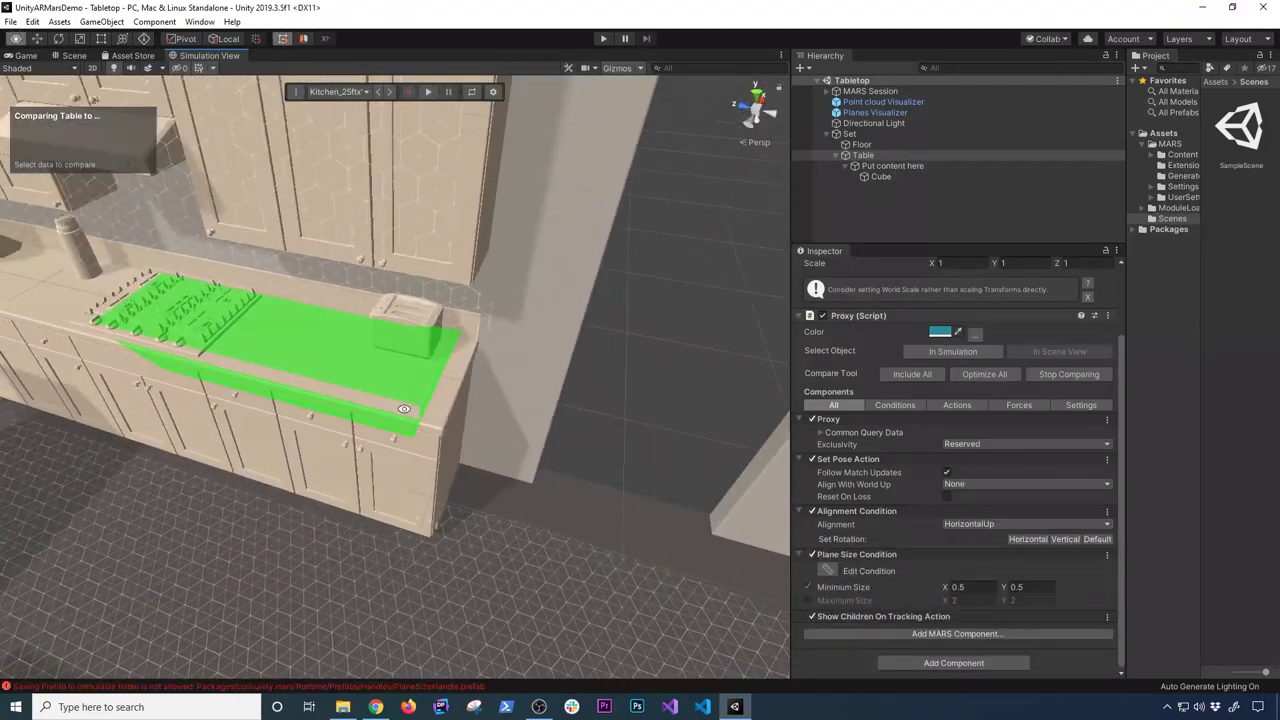
{"action": "left_click", "coordinate": [313, 348]}
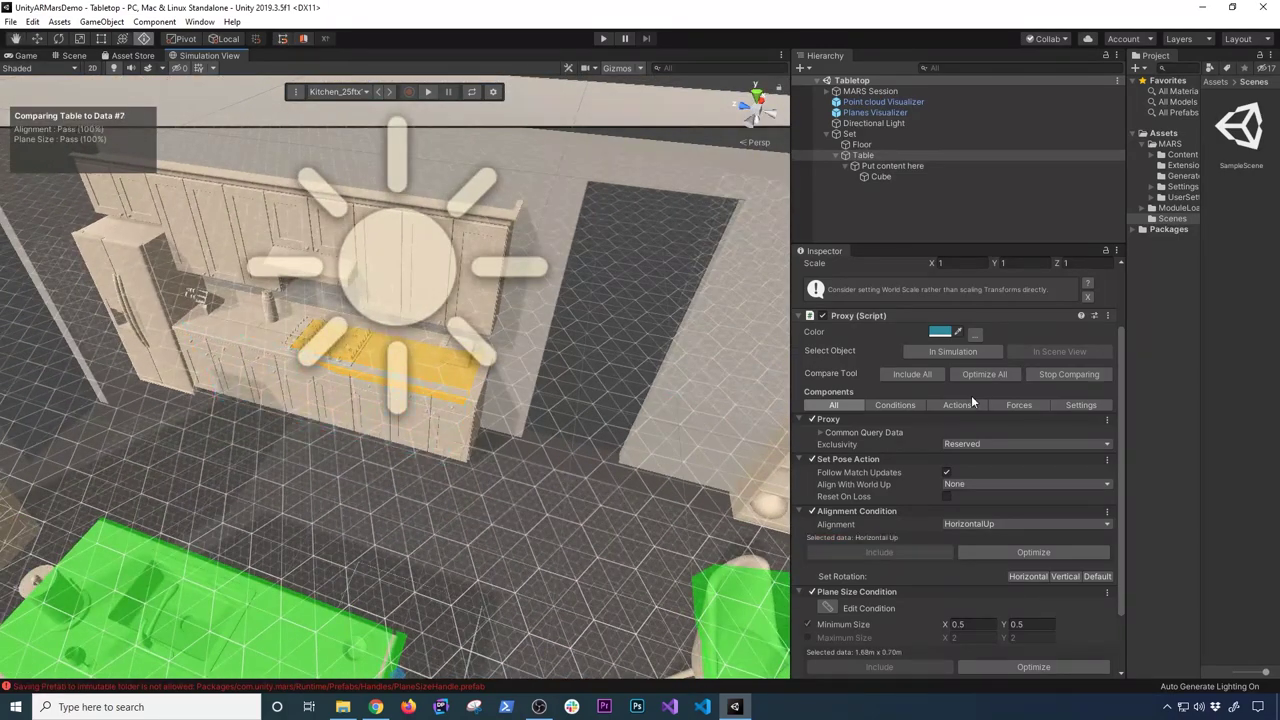
- Open the MARS Sim Test Runner and dock it beneath the Simulation View, keeping the whole kitchen in view
{"action": "left_click", "coordinate": [200, 22]}
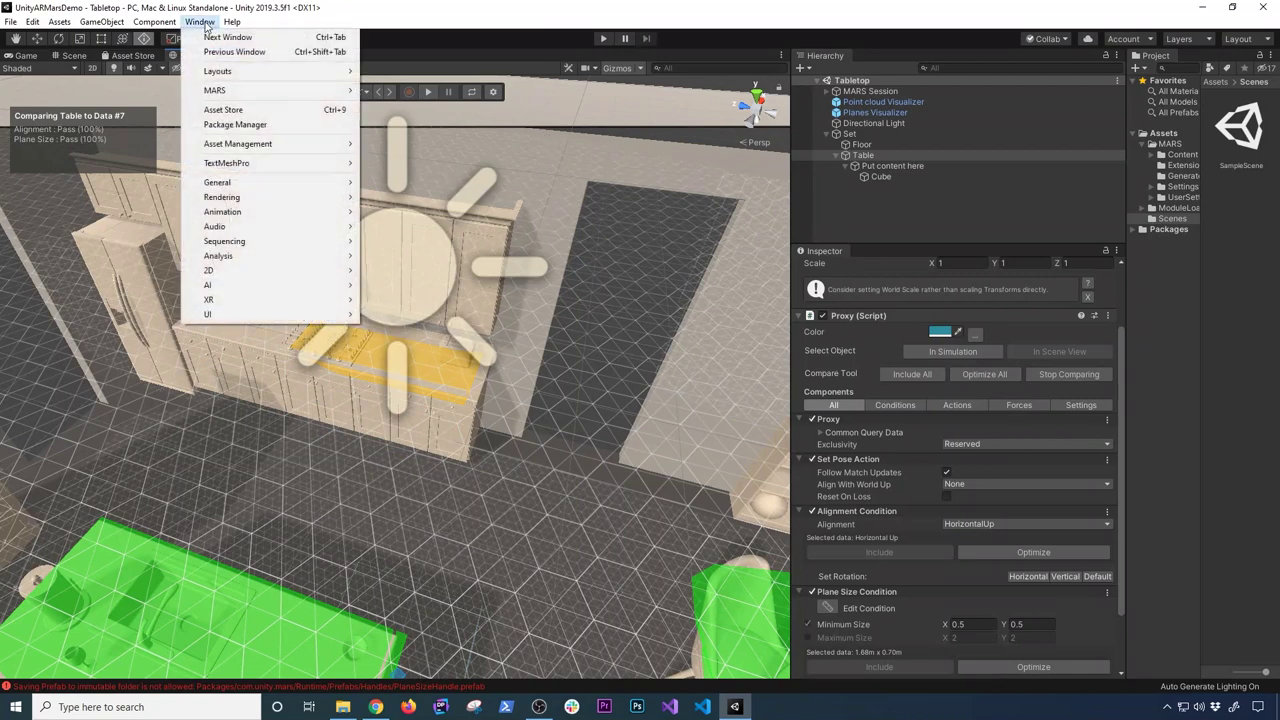
{"action": "mouse_move", "coordinate": [245, 90]}
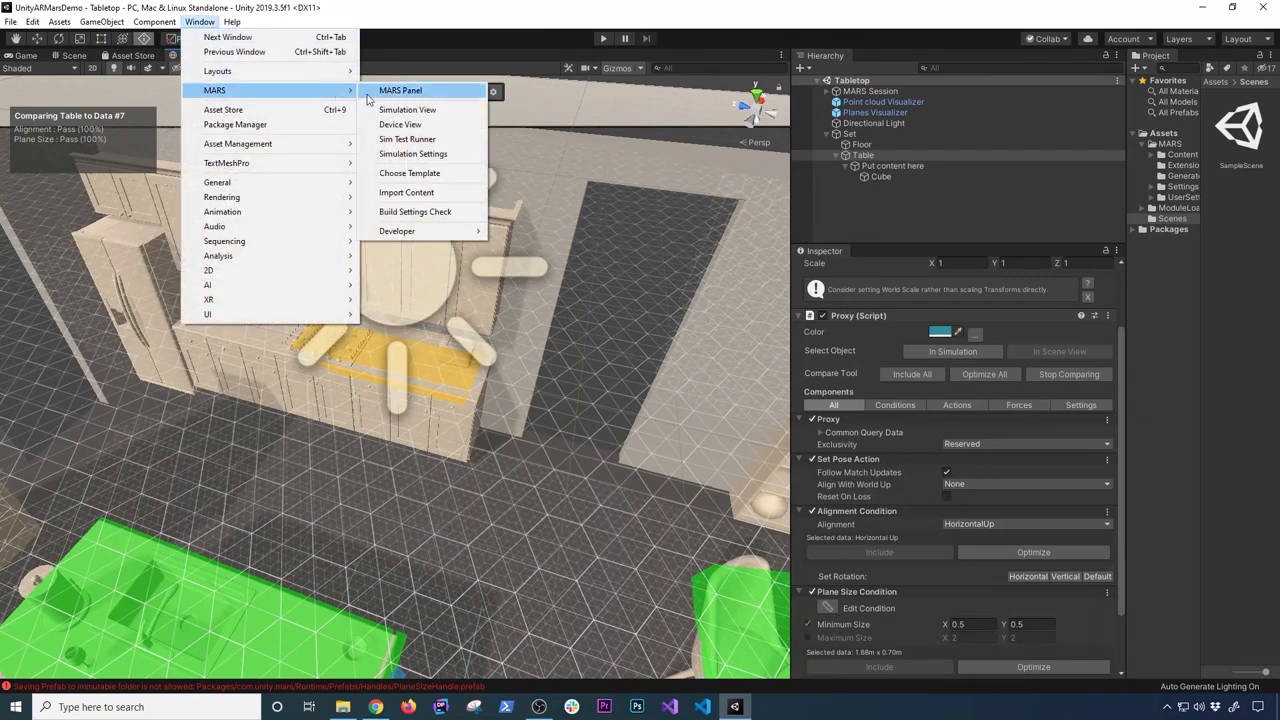
{"action": "left_click", "coordinate": [414, 140]}
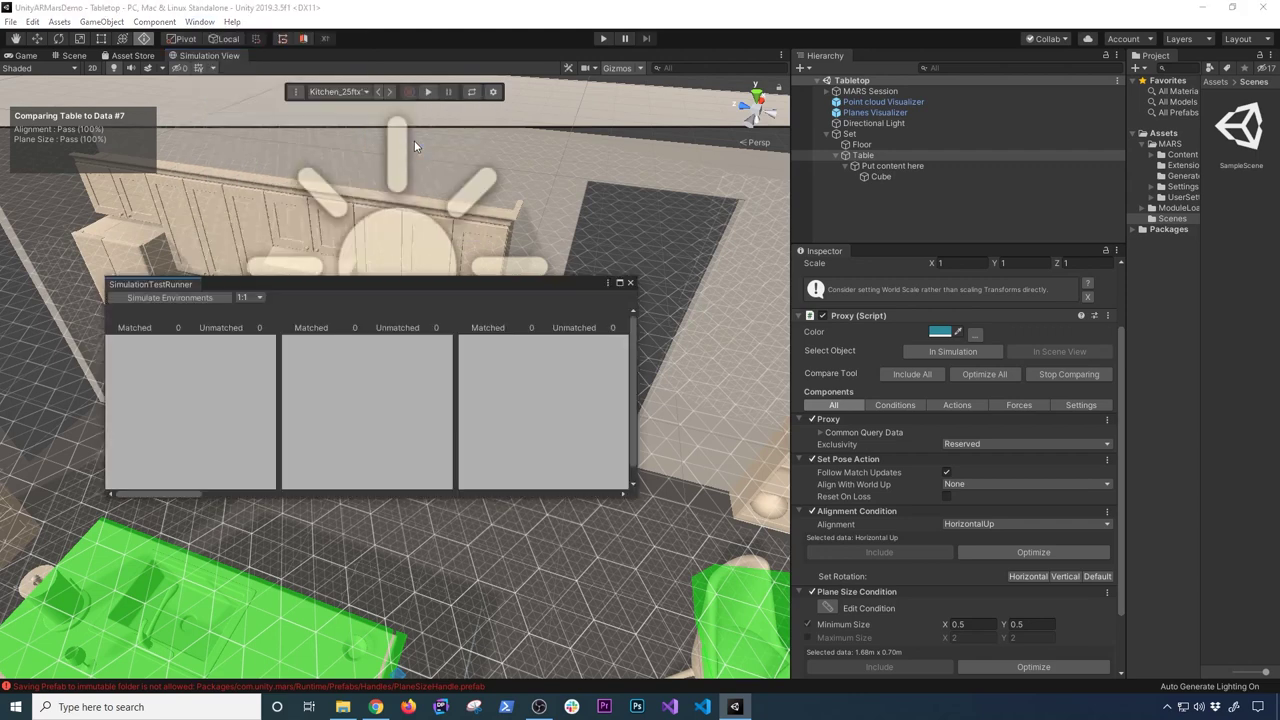
{"action": "left_click_drag", "start_coordinate": [330, 288], "coordinate": [396, 434]}
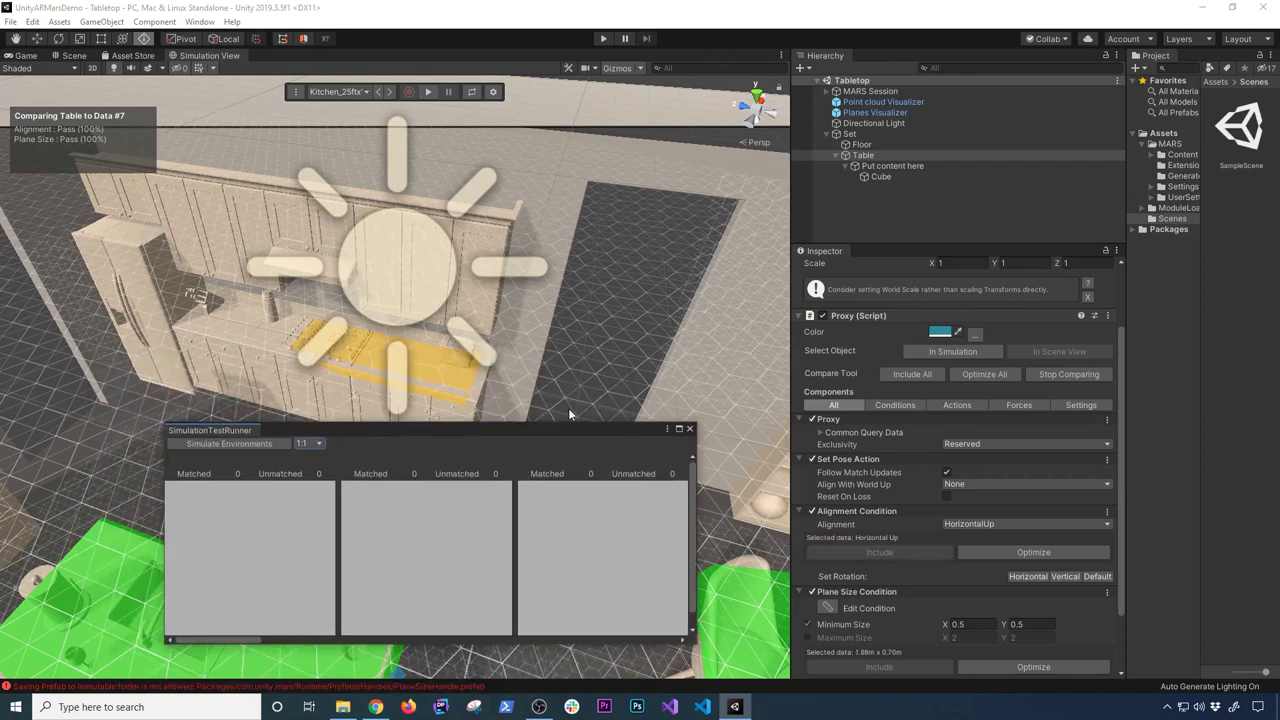
{"action": "left_click_drag", "start_coordinate": [221, 436], "coordinate": [285, 552]}
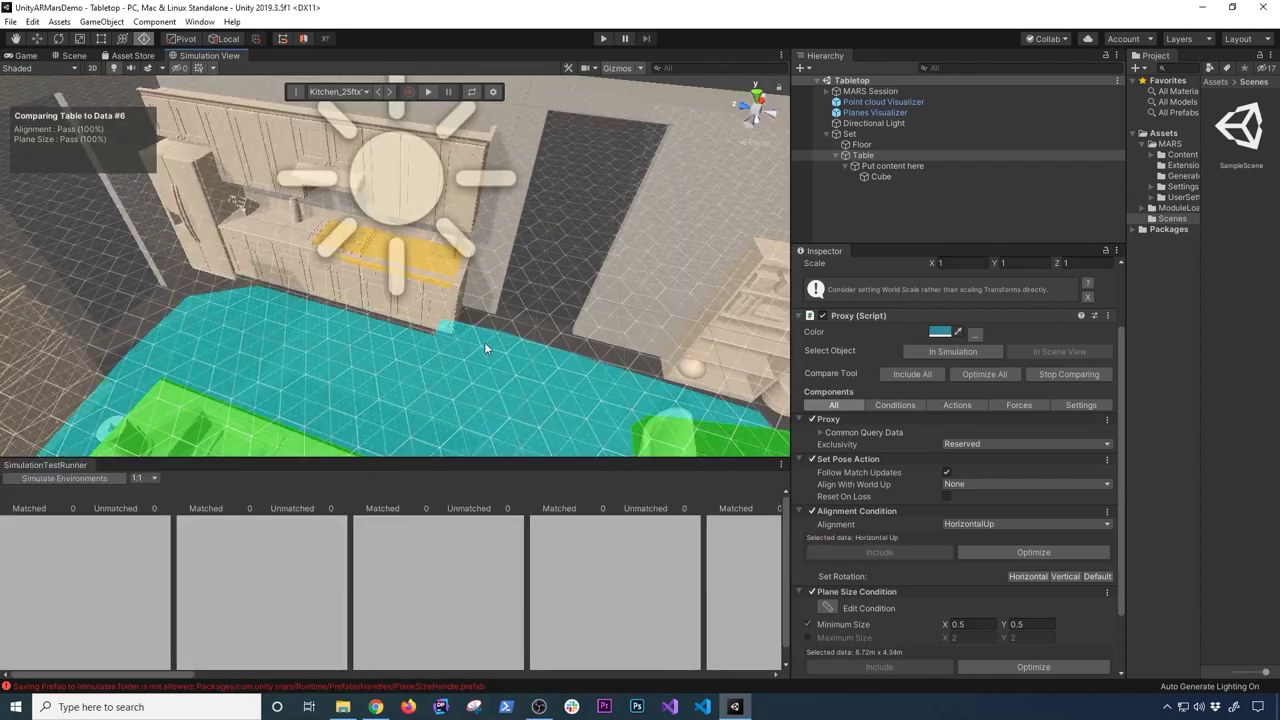
{"action": "scroll", "coordinate": [480, 338], "scroll_direction": "down", "scroll_amount": 5}
{"action": "scroll", "coordinate": [467, 349], "scroll_direction": "down", "scroll_amount": 3}
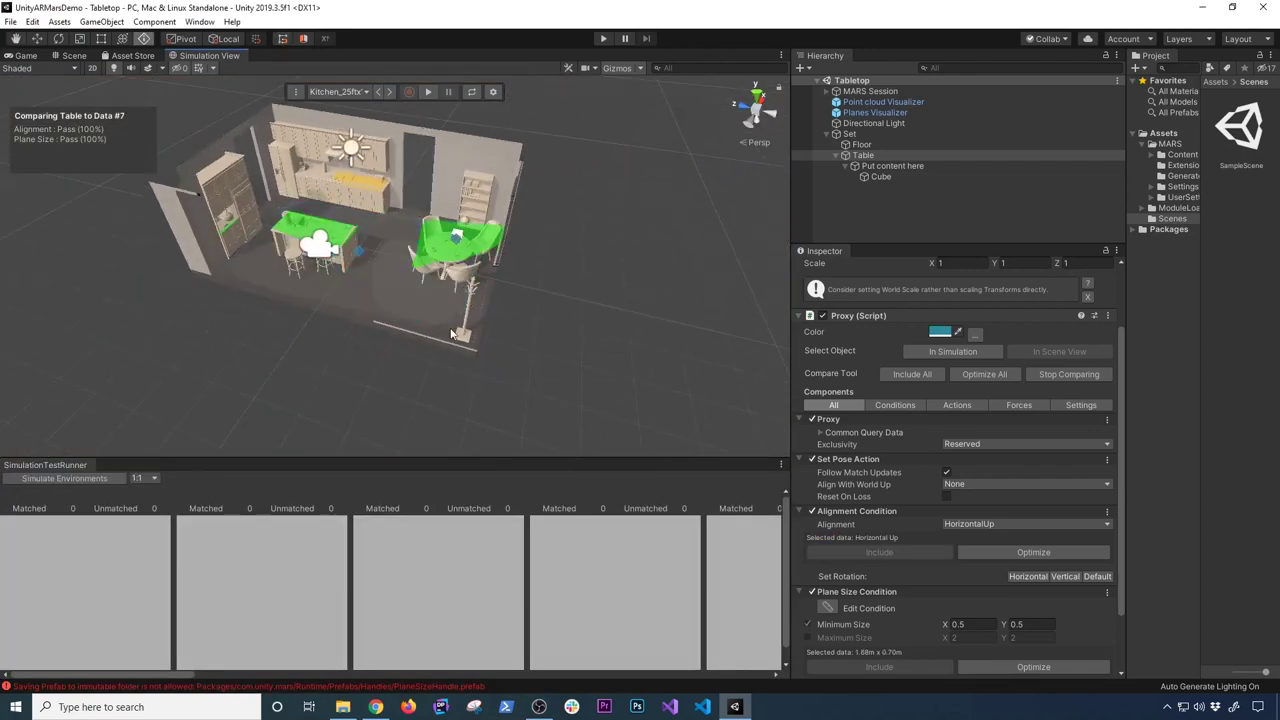
- Switch the simulation environment to Kitchen_17ftx16ft and on to Factory_180ftx101ft to check the Table matches
{"action": "scroll", "coordinate": [518, 330], "scroll_direction": "up", "scroll_amount": 5}
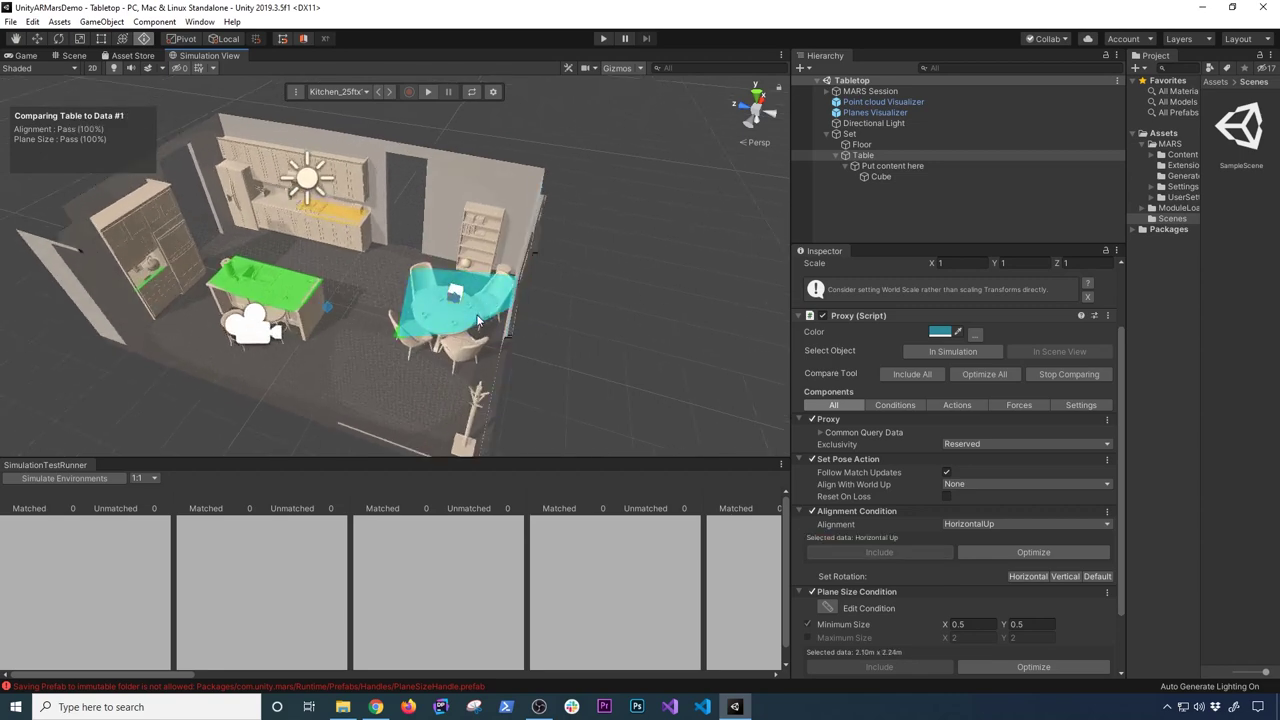
{"action": "left_click", "coordinate": [334, 92]}
{"action": "left_click", "coordinate": [361, 256]}
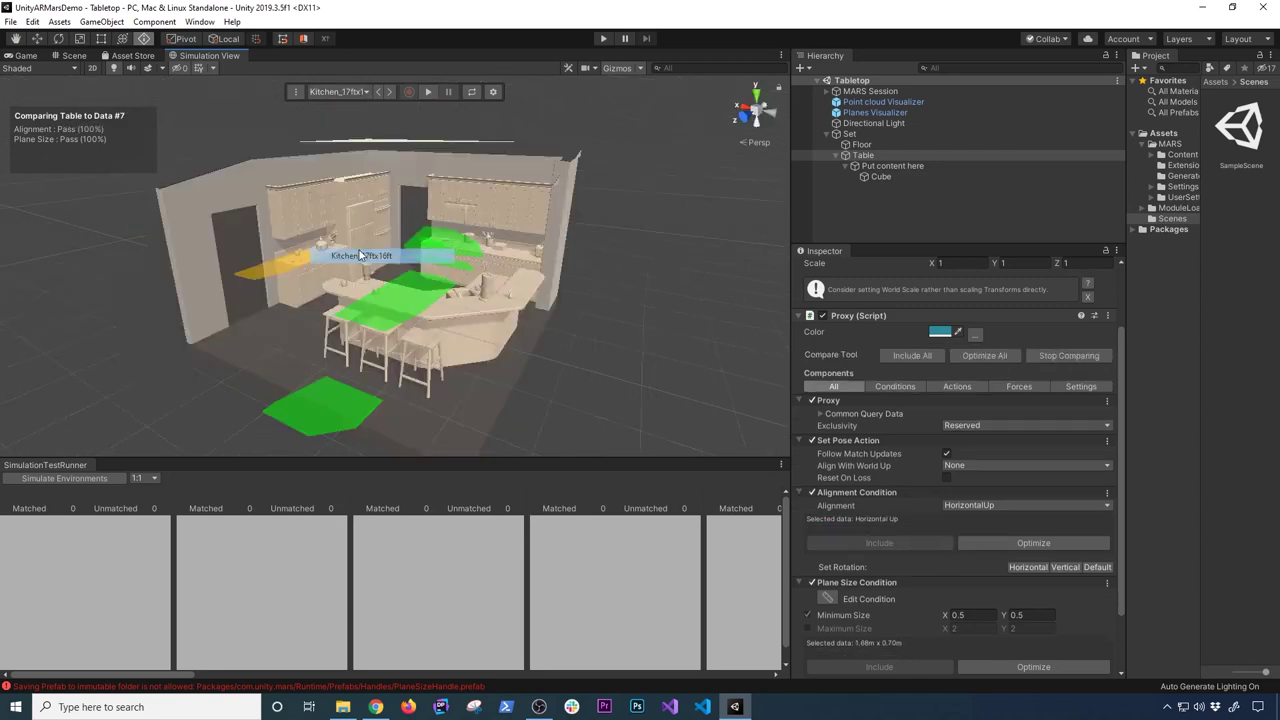
{"action": "left_click", "coordinate": [336, 92]}
{"action": "left_click", "coordinate": [347, 226]}
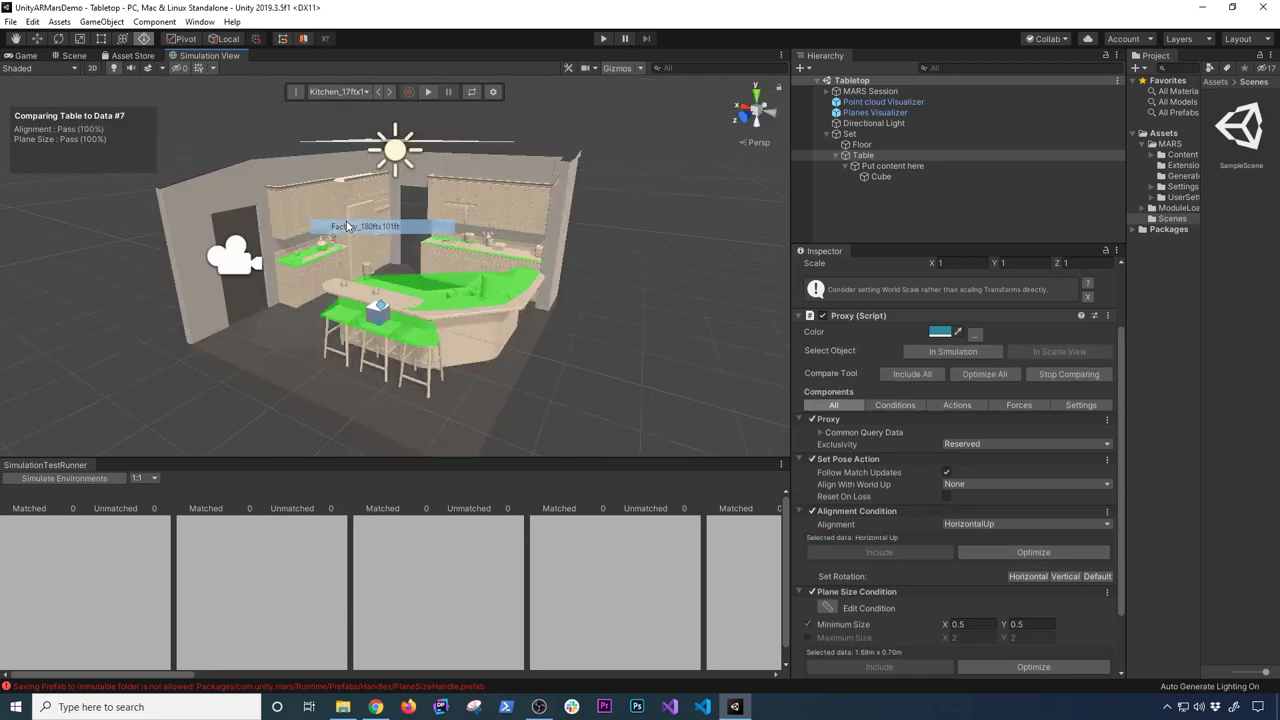
{"action": "left_click", "coordinate": [338, 92]}
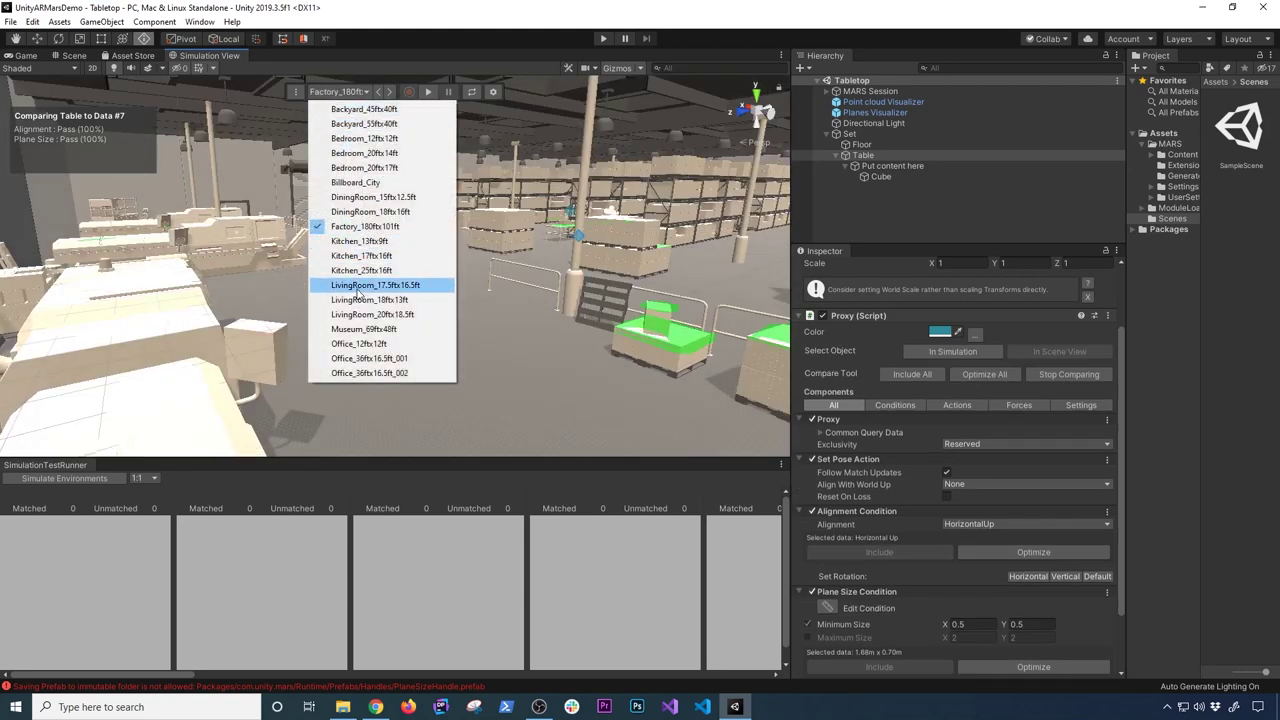
{"action": "left_click", "coordinate": [536, 66]}
- Try the test runner's previews at 4:3, restore the 1:1 ratio, and simulate all environments
{"action": "left_click_drag", "start_coordinate": [247, 459], "coordinate": [278, 440]}
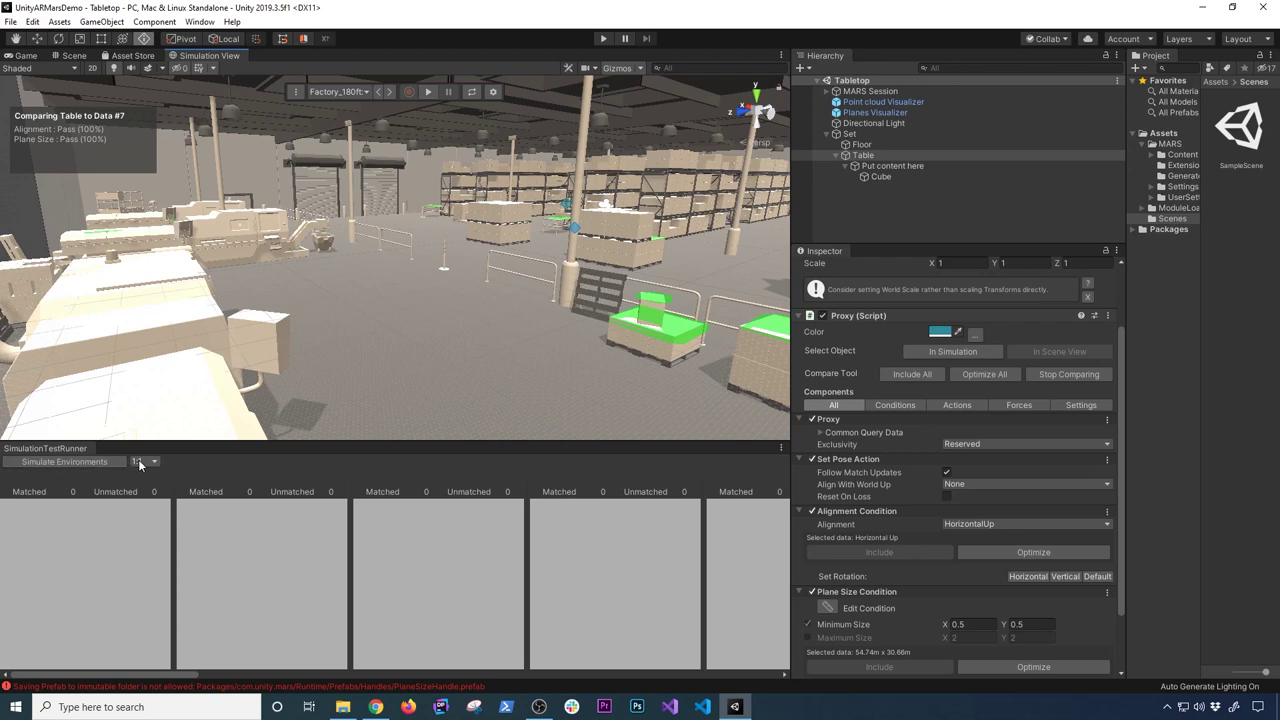
{"action": "left_click", "coordinate": [139, 461]}
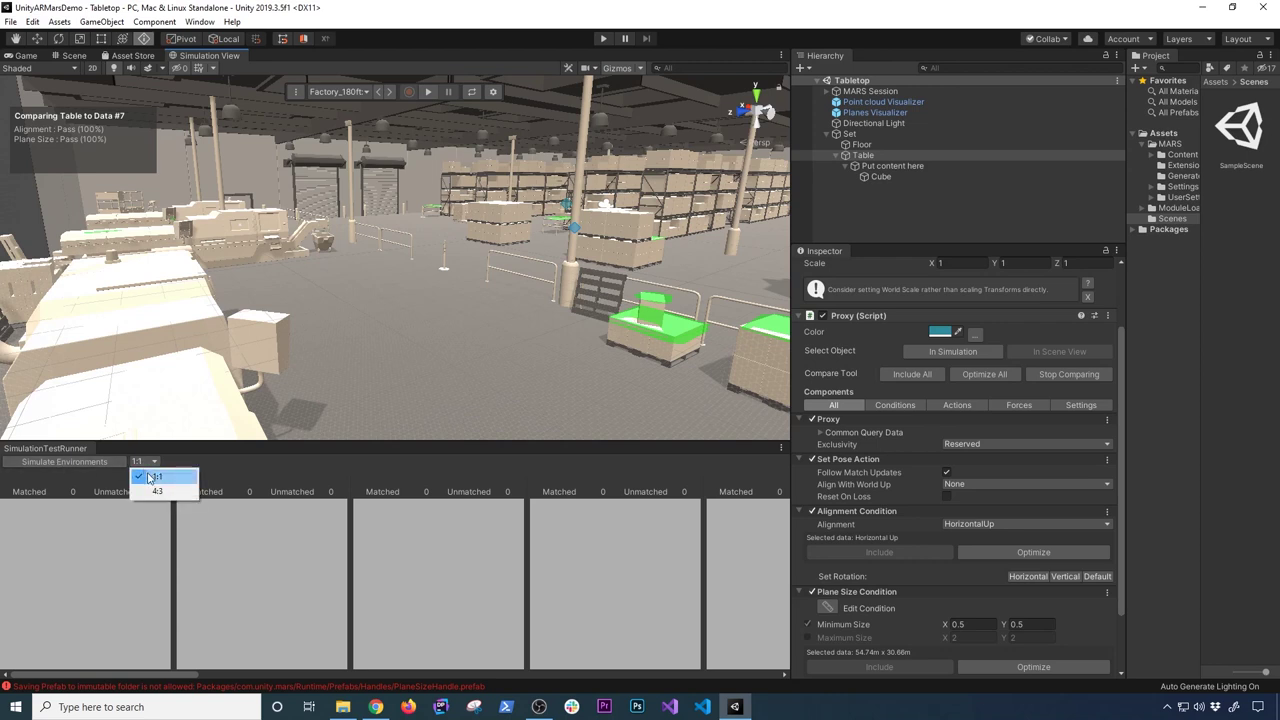
{"action": "left_click", "coordinate": [156, 491]}
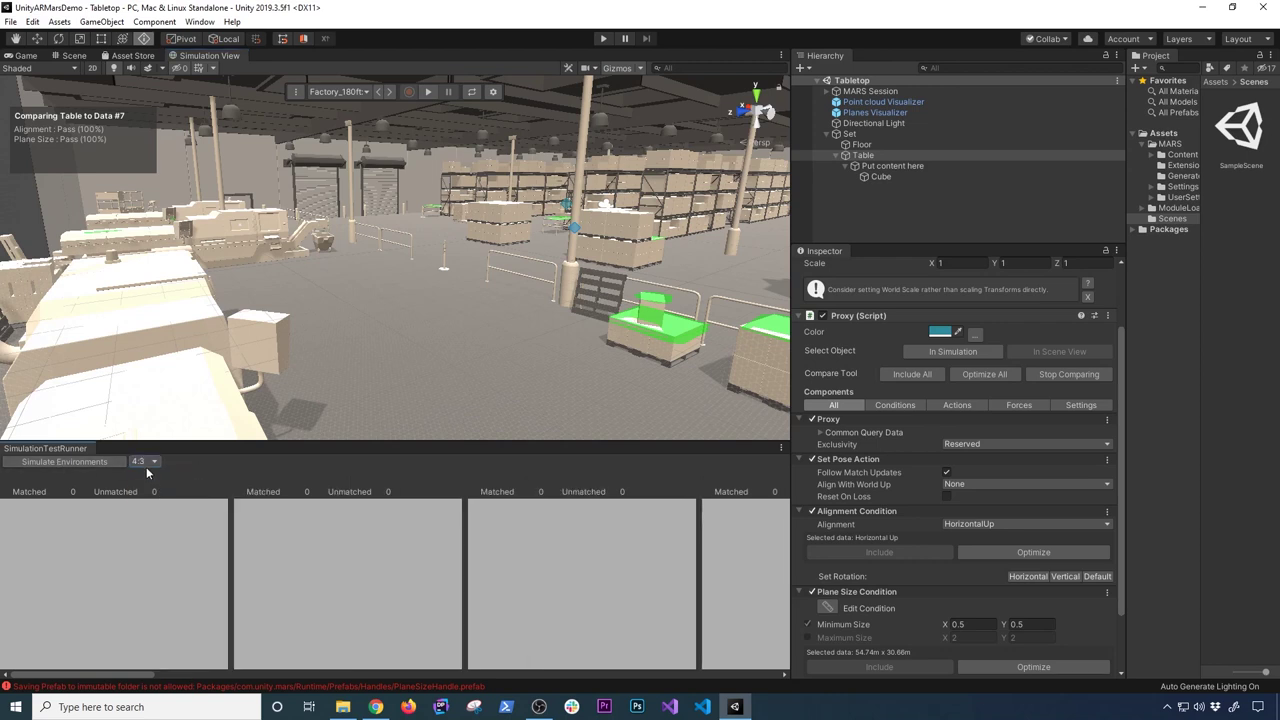
{"action": "left_click", "coordinate": [146, 466]}
{"action": "left_click", "coordinate": [156, 477]}
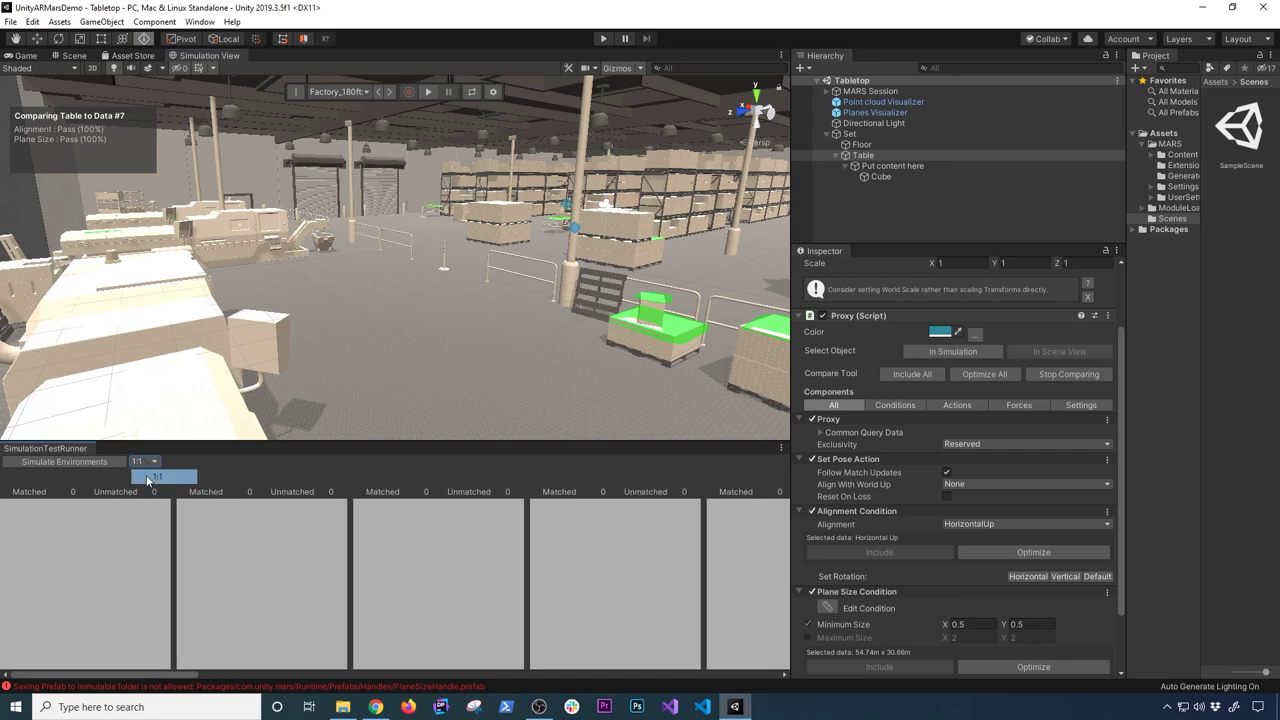
{"action": "left_click", "coordinate": [69, 460]}
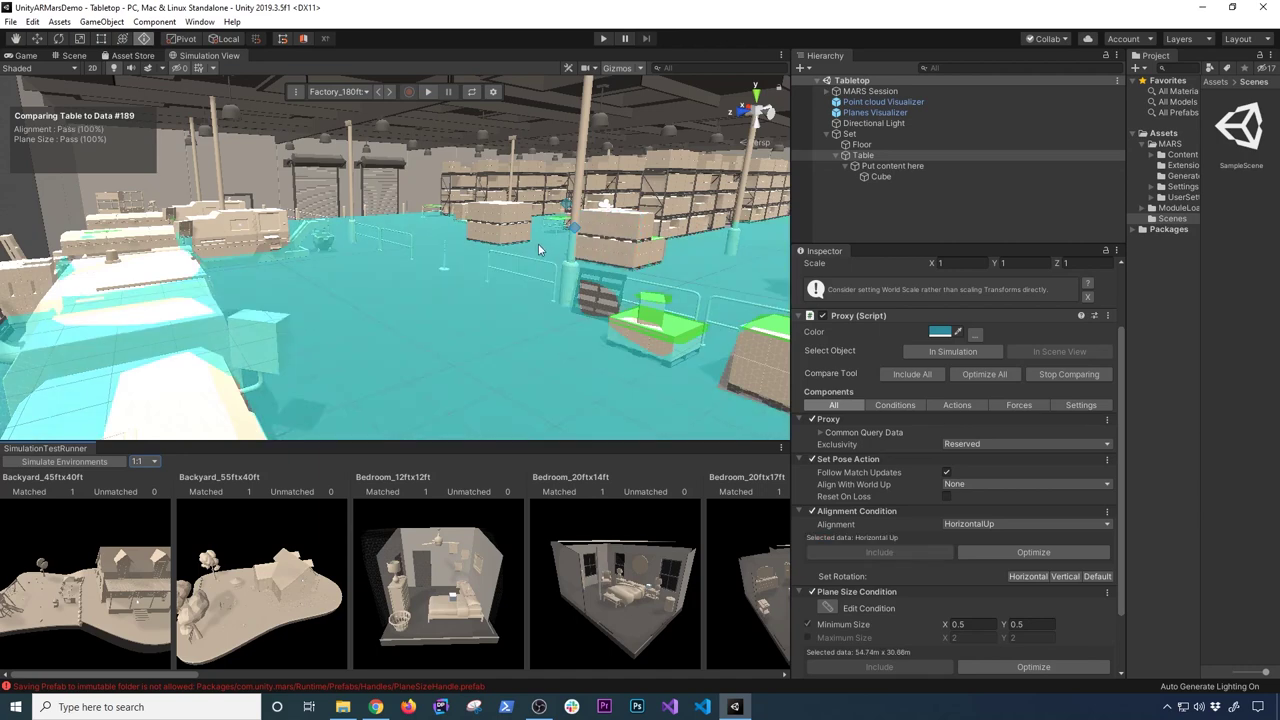
- Open the Backyard_45ftx40ft, Backyard_55ftx40ft and Bedroom_12ftx12ft results one after another to view their matched planes
{"action": "left_click", "coordinate": [85, 607]}
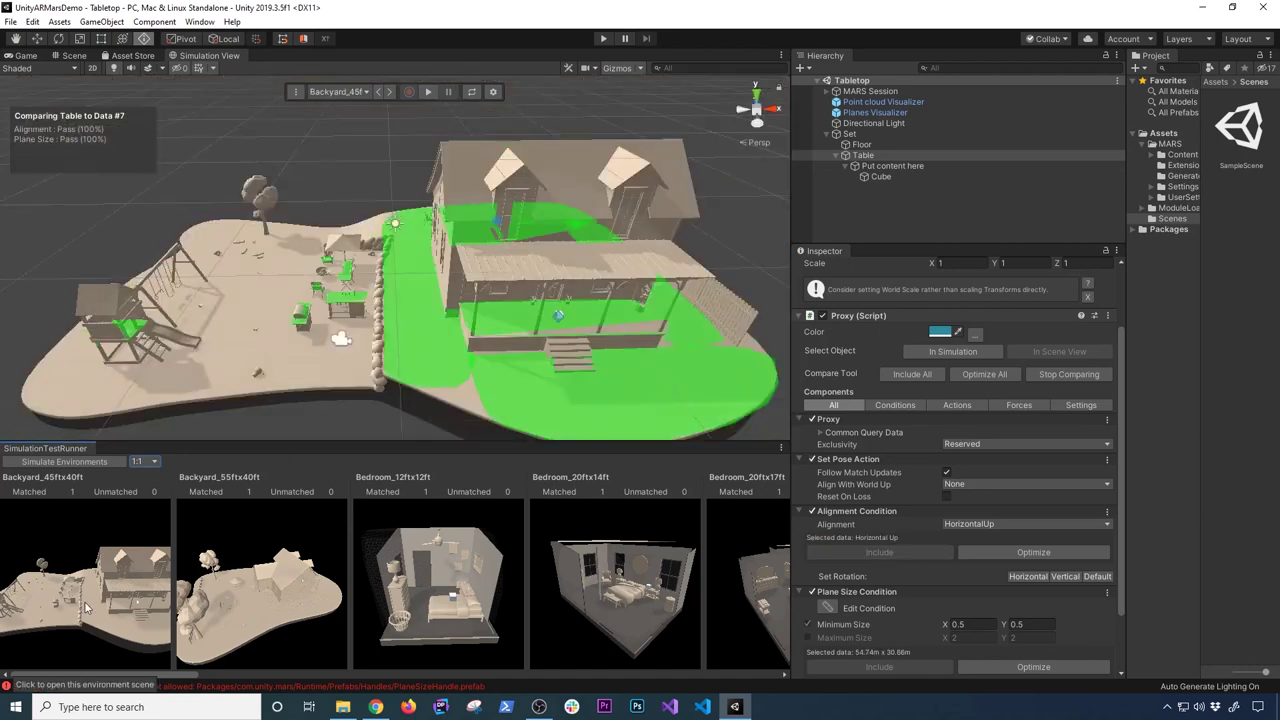
{"action": "left_click", "coordinate": [270, 581]}
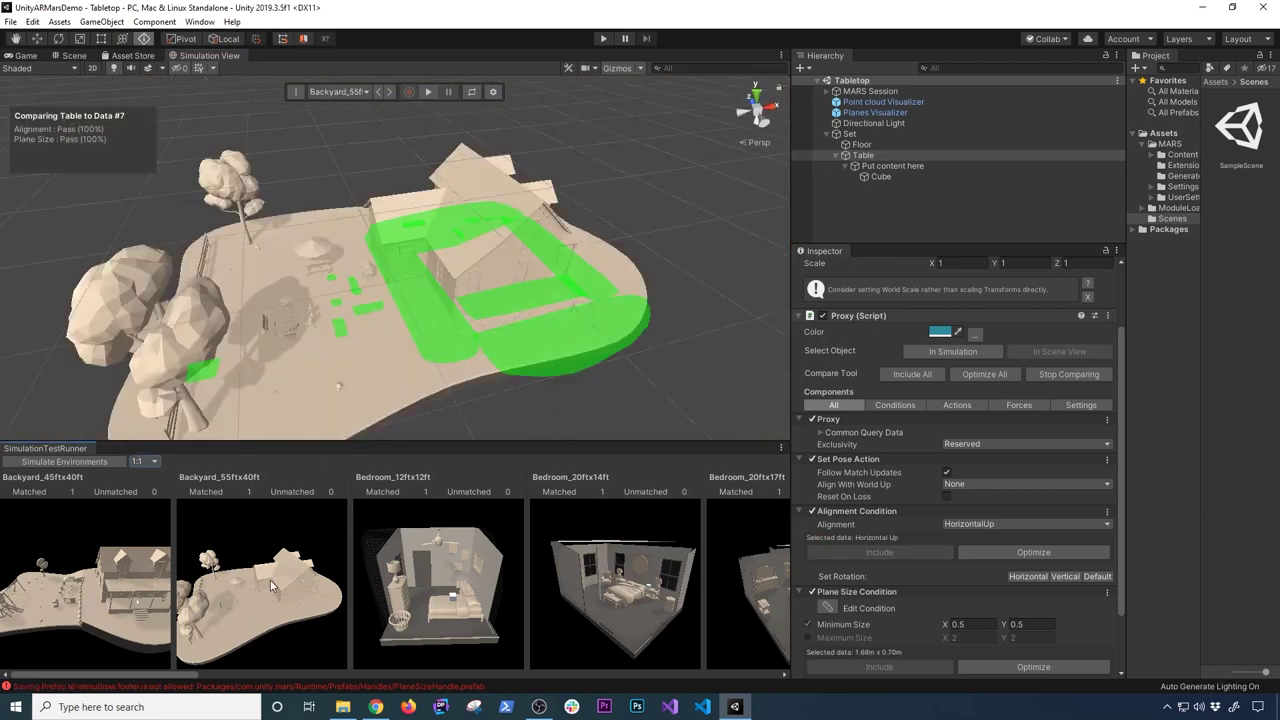
{"action": "left_click", "coordinate": [407, 565]}
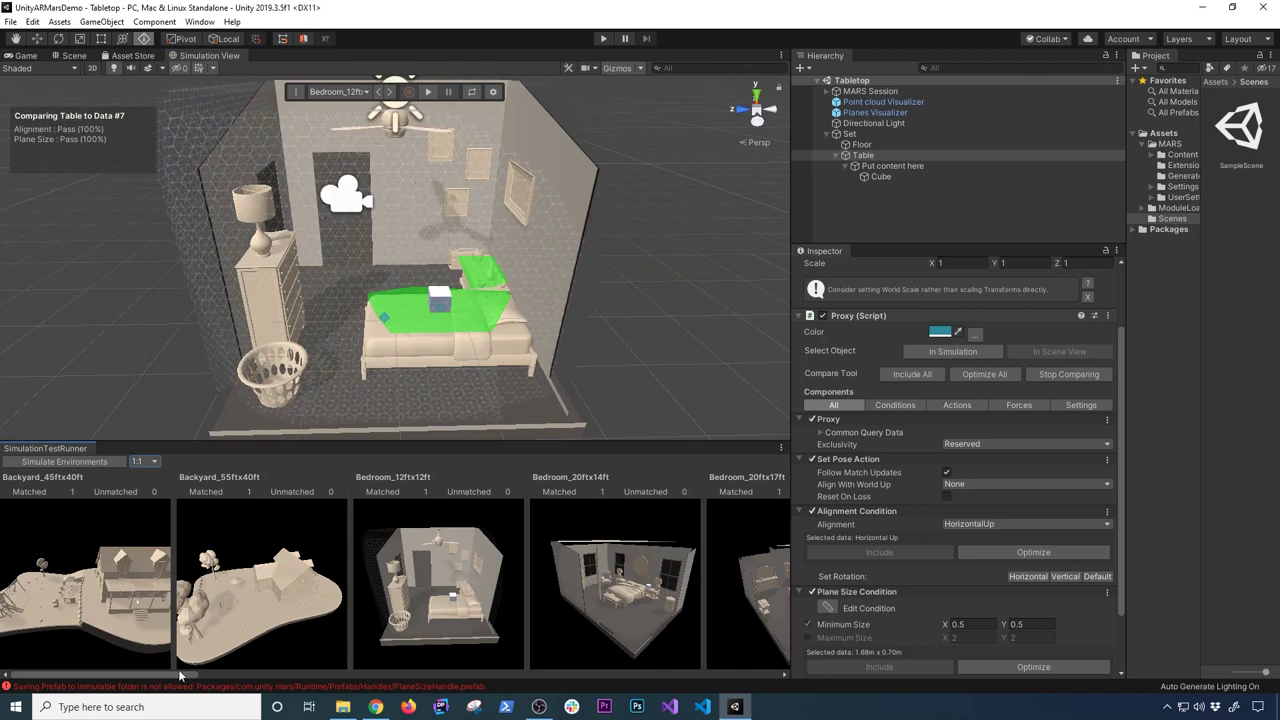
- Open the Kitchen_17ftx16ft result and examine the matched planes over the stools, the island and the wall counters
{"action": "left_click_drag", "start_coordinate": [178, 678], "coordinate": [502, 677]}
{"action": "left_click", "coordinate": [470, 590]}
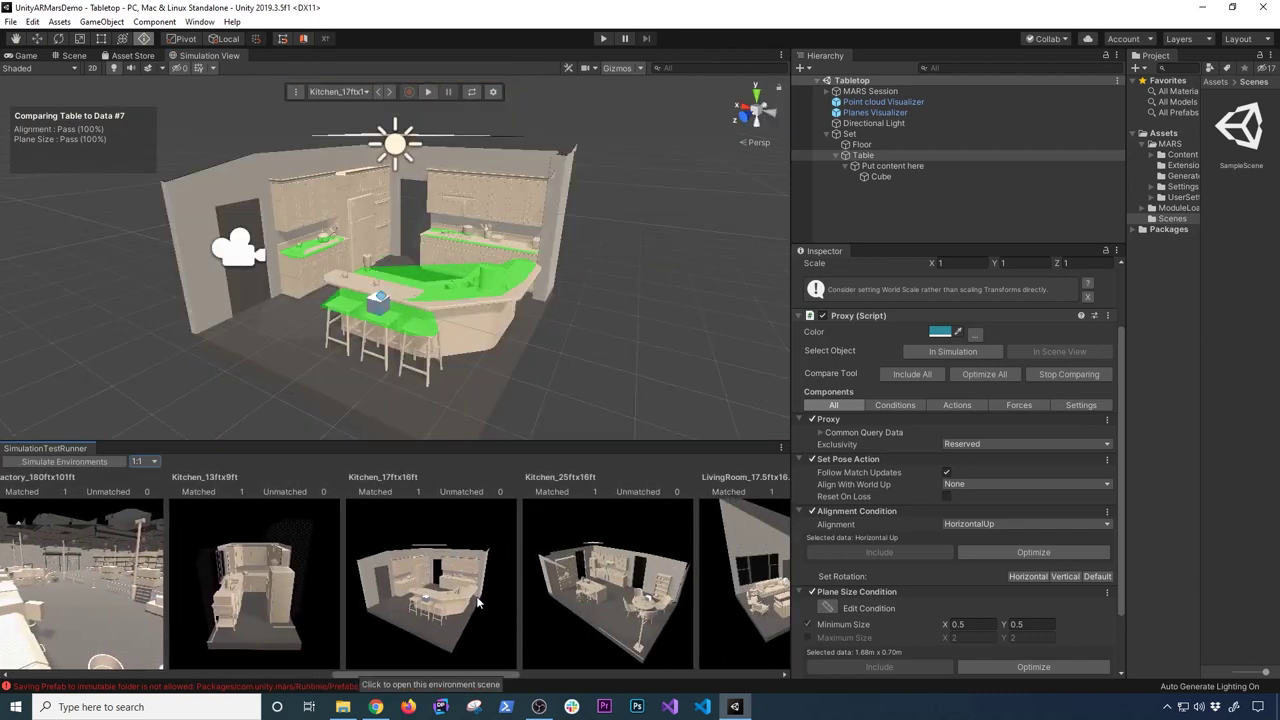
{"action": "scroll", "coordinate": [400, 350], "scroll_direction": "up", "scroll_amount": 4}
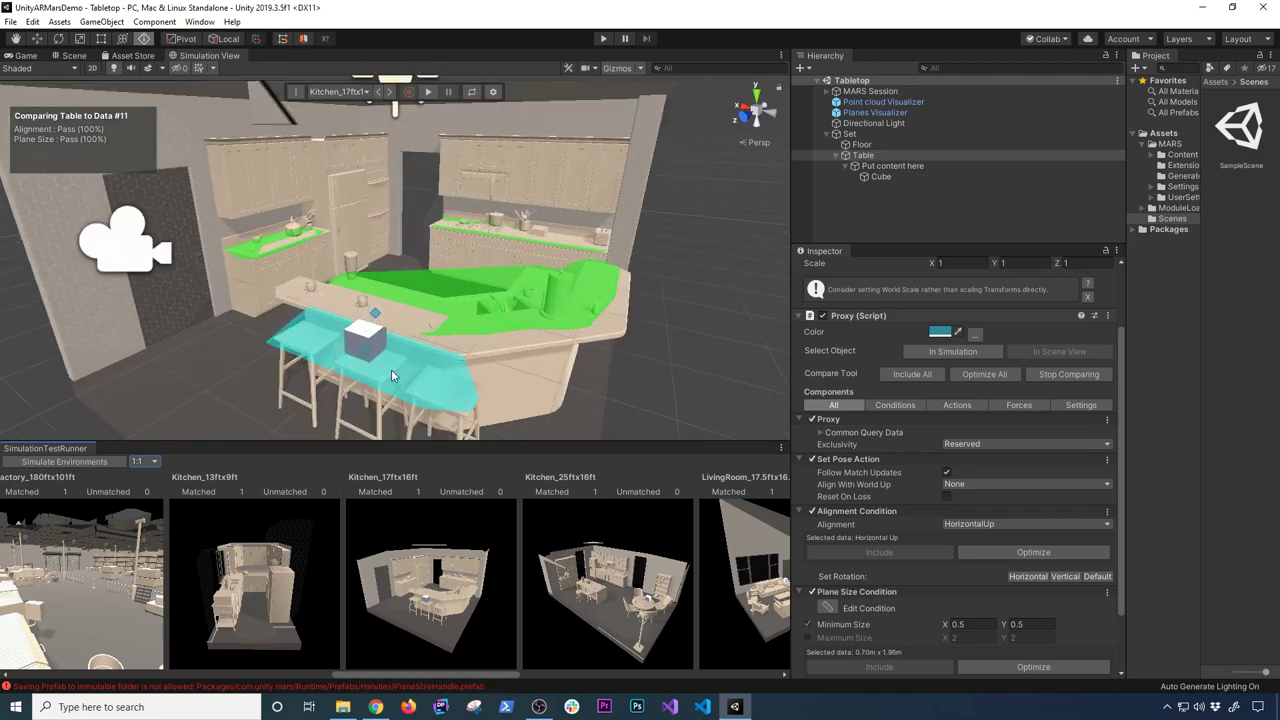
{"action": "left_click_drag", "start_coordinate": [391, 375], "coordinate": [435, 299], "text": "alt"}
{"action": "scroll", "coordinate": [544, 309], "scroll_direction": "up", "scroll_amount": 3}
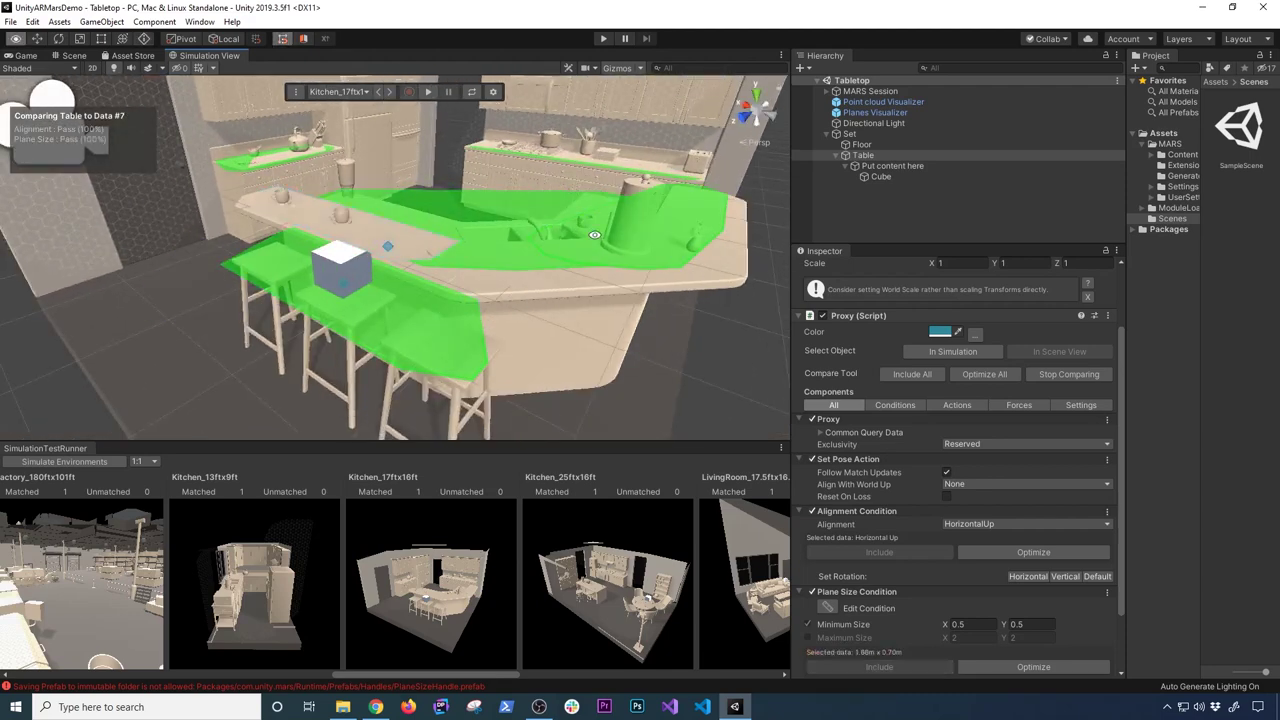
{"action": "scroll", "coordinate": [594, 234], "scroll_direction": "up", "scroll_amount": 3}
{"action": "left_click_drag", "start_coordinate": [594, 234], "coordinate": [489, 313], "text": "alt"}
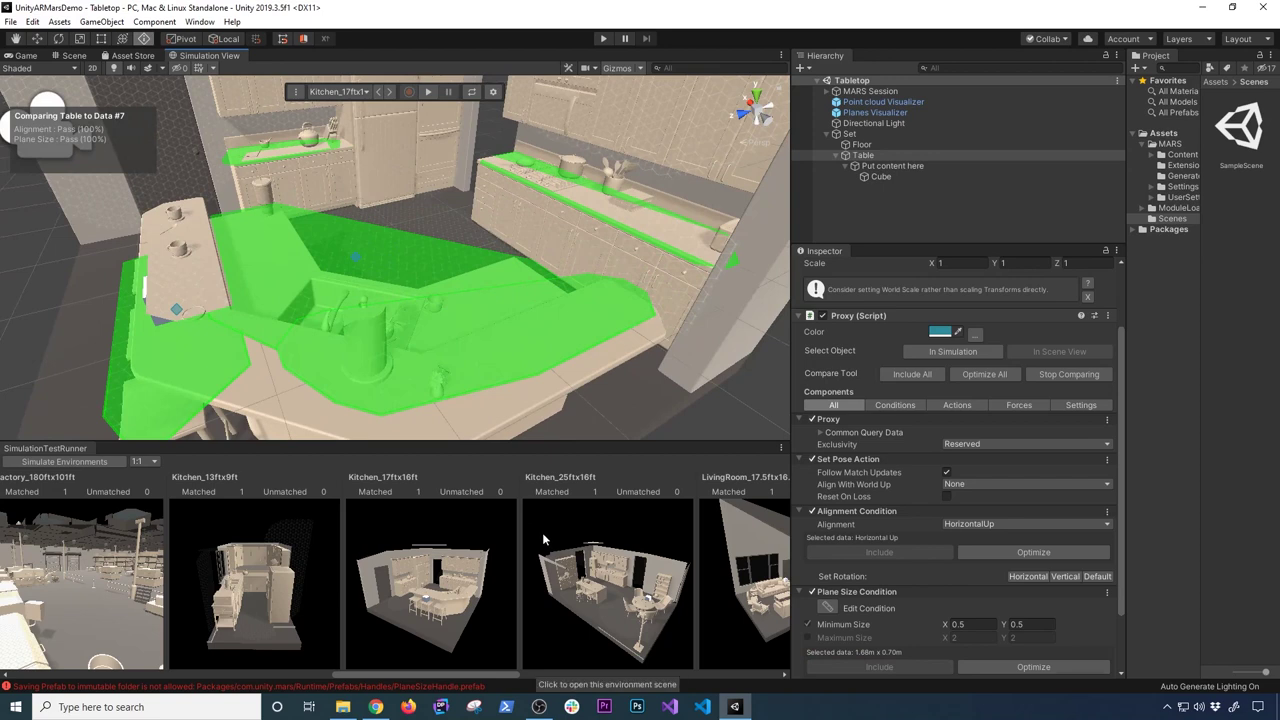
- Browse the remaining test results and open the LivingRoom_18ftx13ft environment
{"action": "left_click_drag", "start_coordinate": [477, 680], "coordinate": [487, 678]}
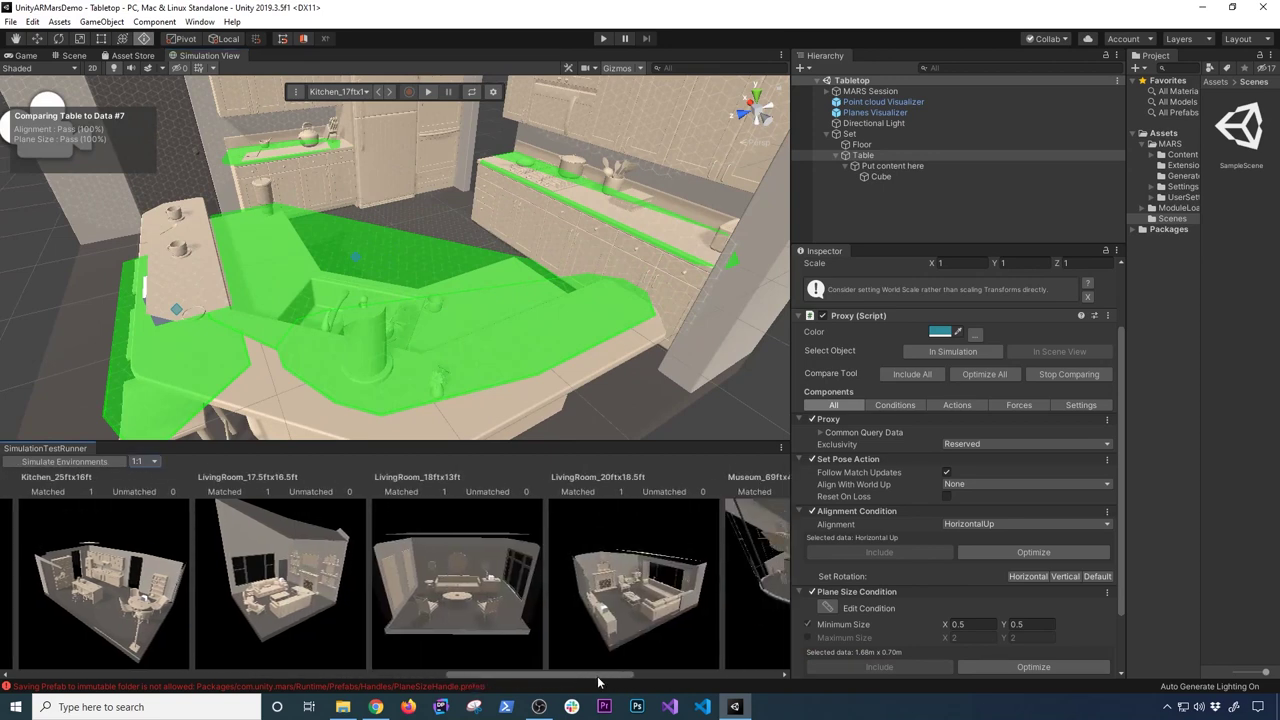
{"action": "left_click_drag", "start_coordinate": [598, 683], "coordinate": [663, 681]}
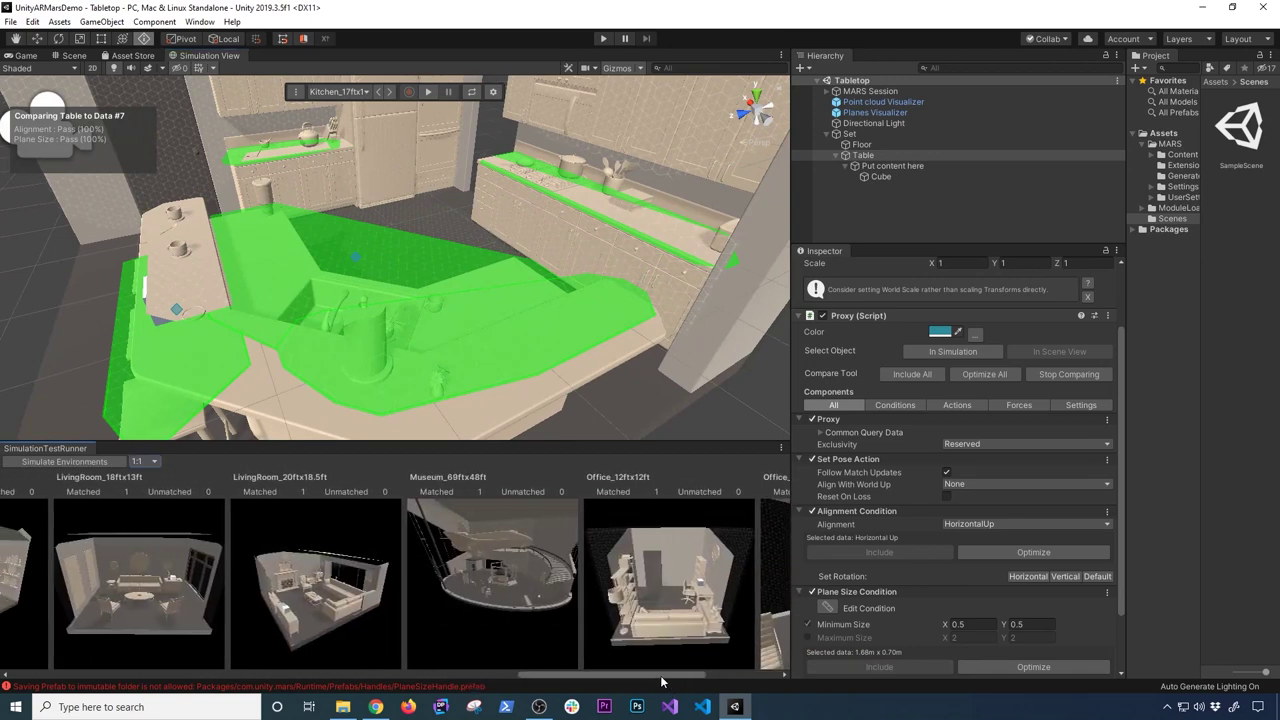
{"action": "left_click", "coordinate": [146, 585]}
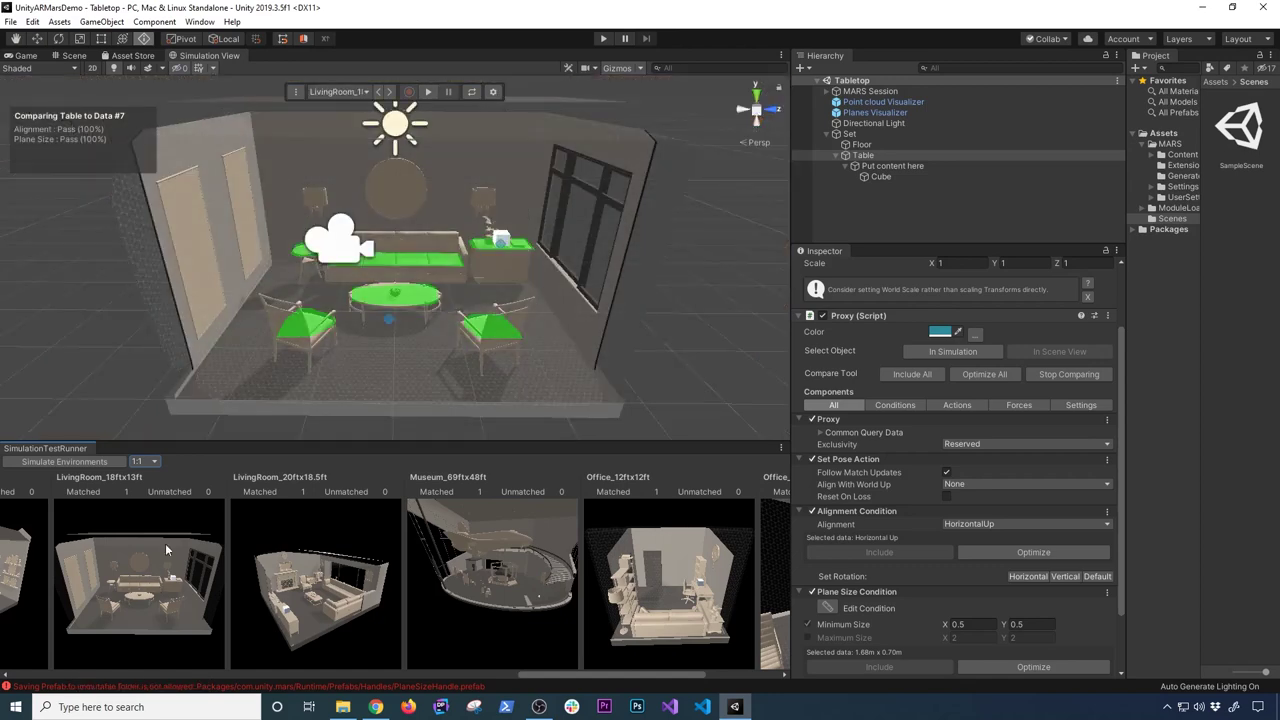
- Run the scene in Play mode and close the empty window covering the Game view
{"action": "left_click", "coordinate": [599, 39]}
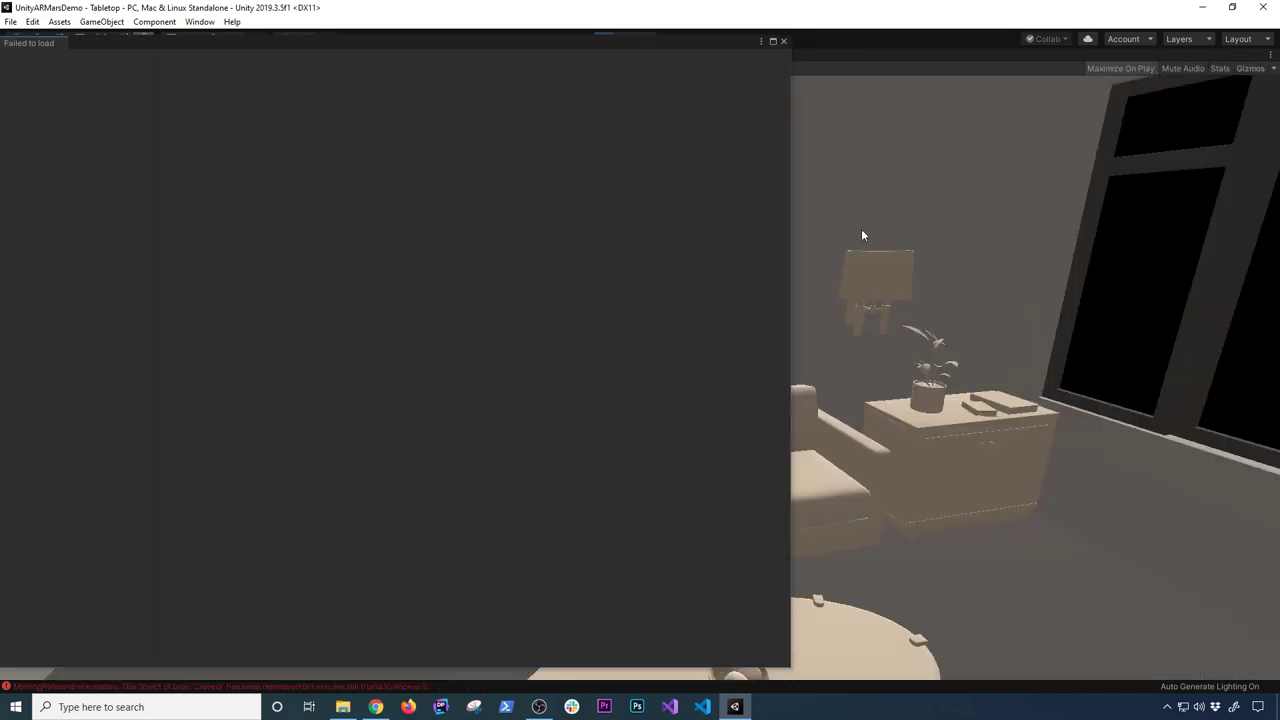
{"action": "left_click_drag", "start_coordinate": [704, 38], "coordinate": [691, 219]}
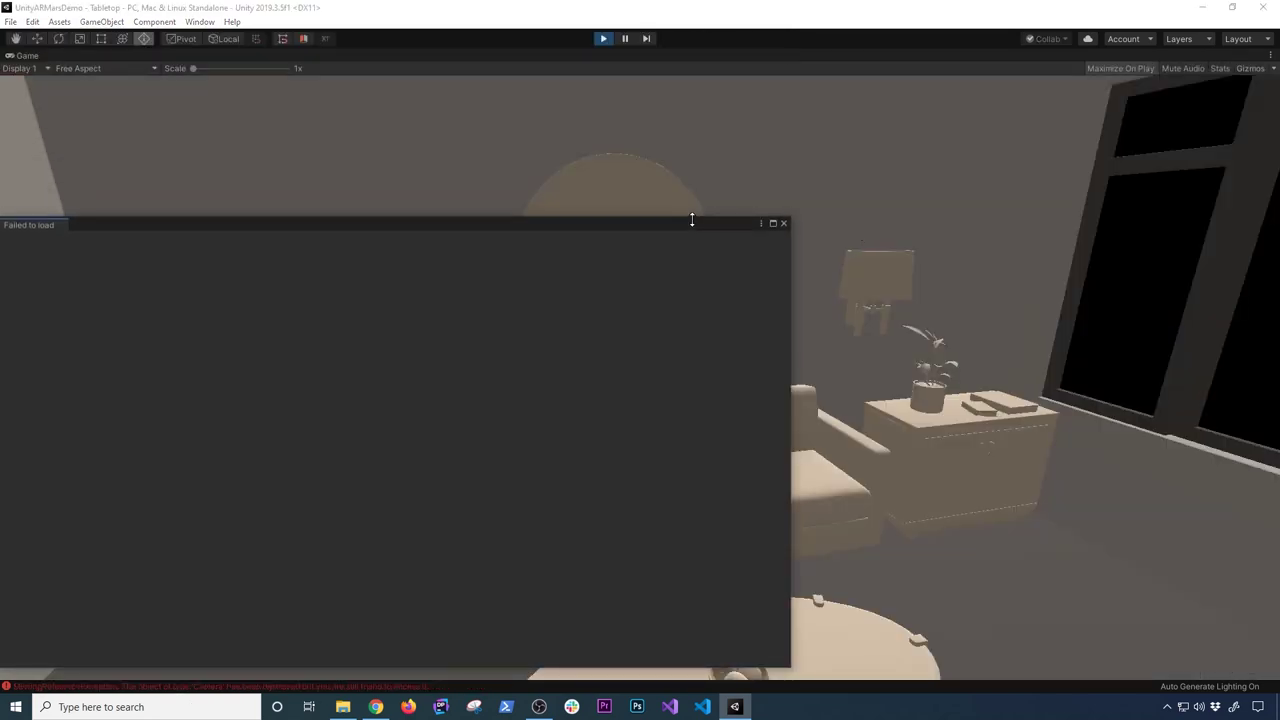
{"action": "left_click", "coordinate": [783, 224]}
- Look around the simulated living room from the windows to the chair and sofa, and stop Play mode
{"action": "right_click_drag", "start_coordinate": [656, 455], "coordinate": [1046, 600]}
{"action": "right_click_drag", "start_coordinate": [698, 483], "coordinate": [725, 297]}
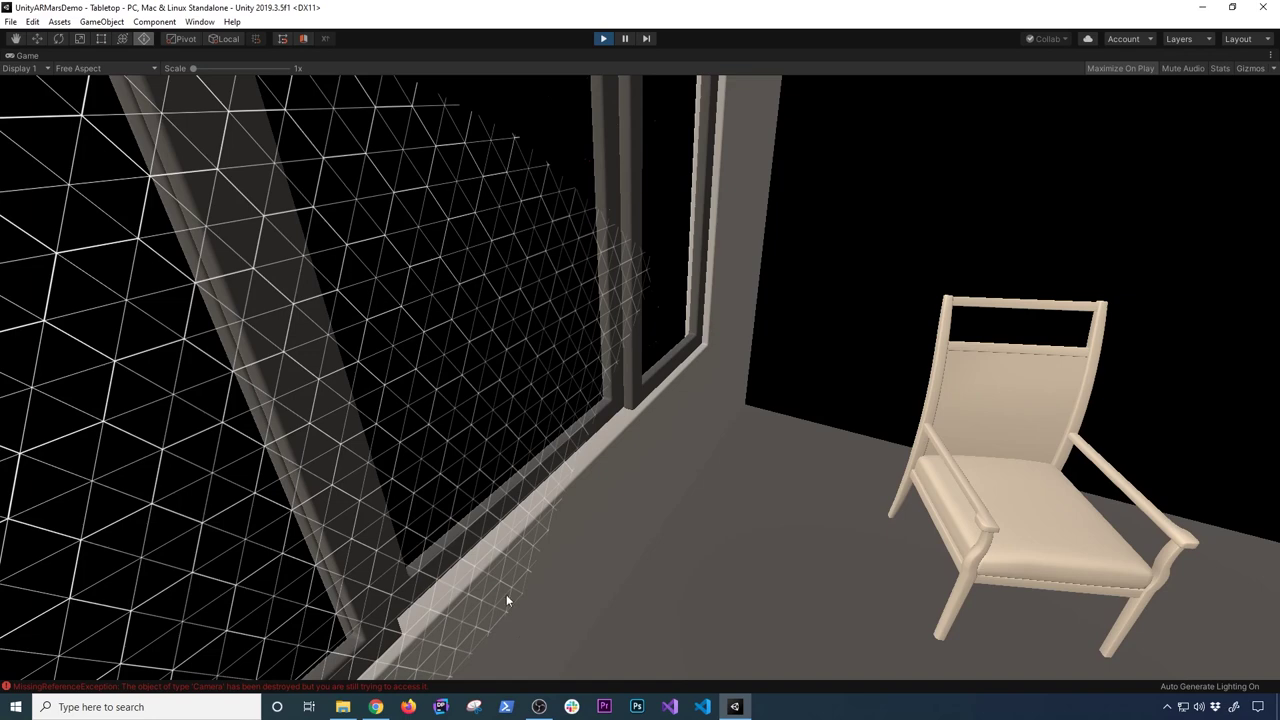
{"action": "right_click_drag", "start_coordinate": [747, 535], "coordinate": [1212, 561]}
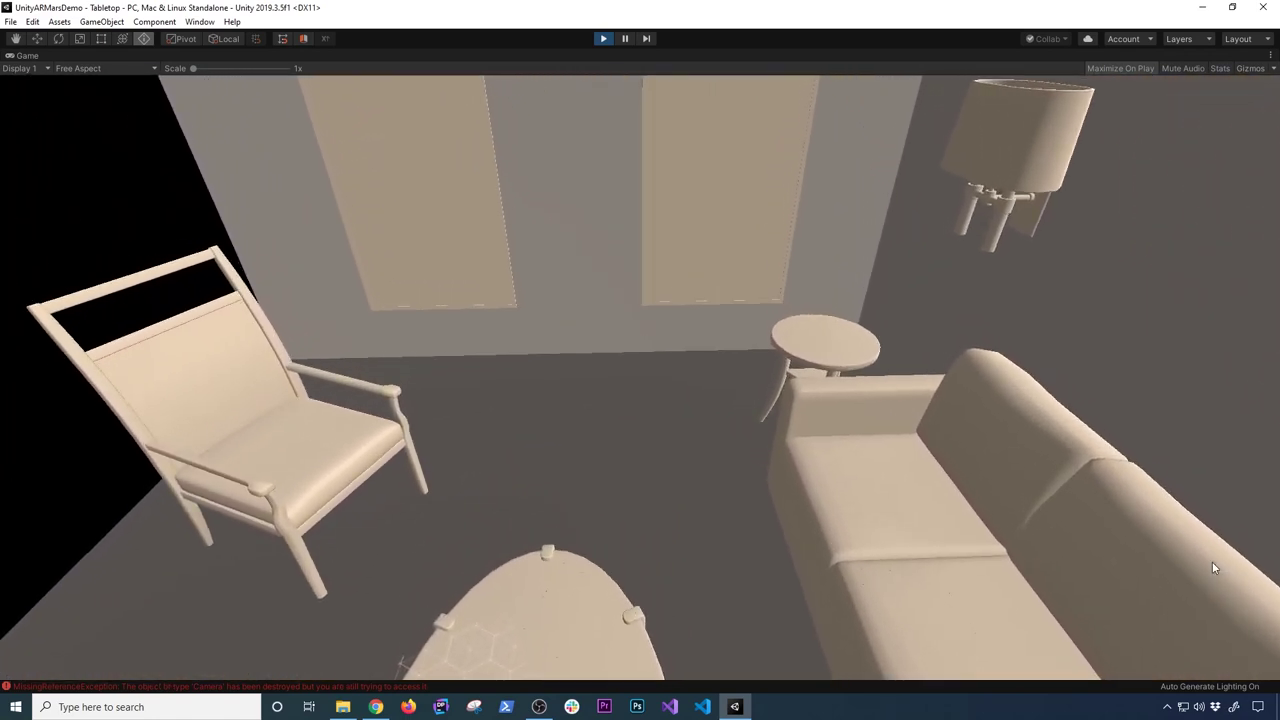
{"action": "left_click", "coordinate": [602, 39]}
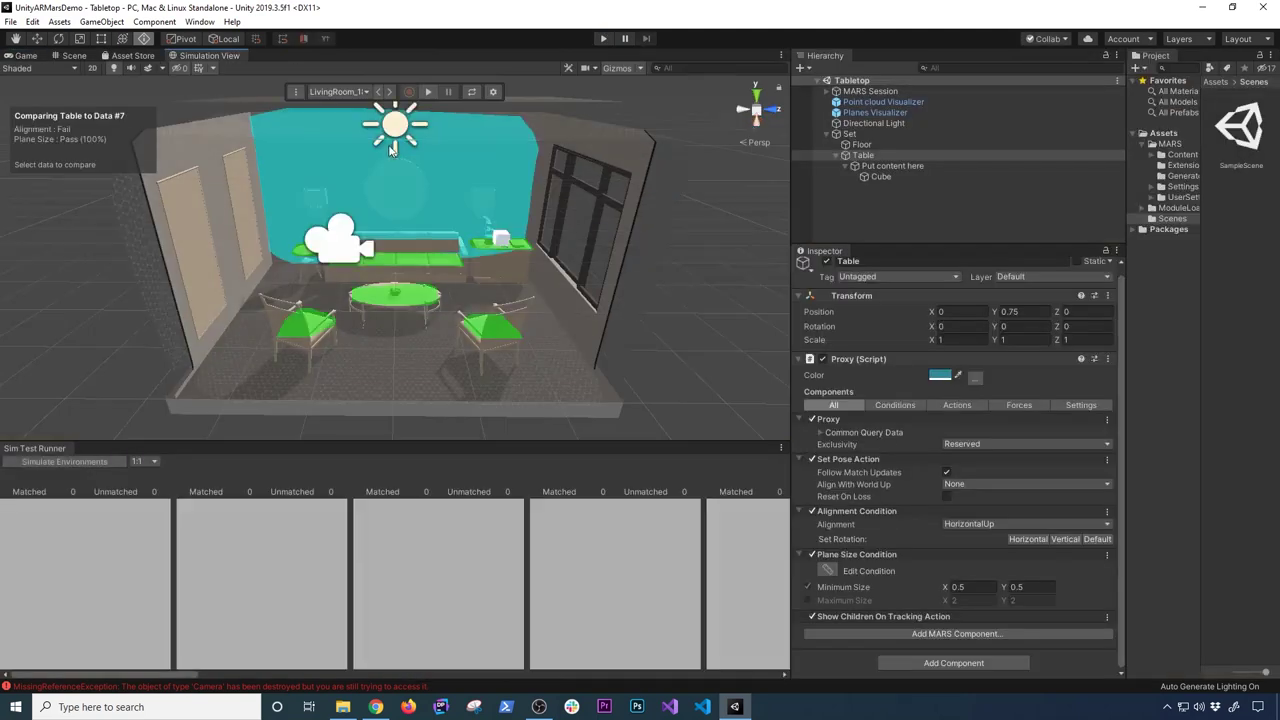
- Examine the plane on the wall behind the living room sofa in comparison with the Table proxy
{"action": "left_click_drag", "start_coordinate": [691, 274], "coordinate": [520, 290], "text": "alt"}
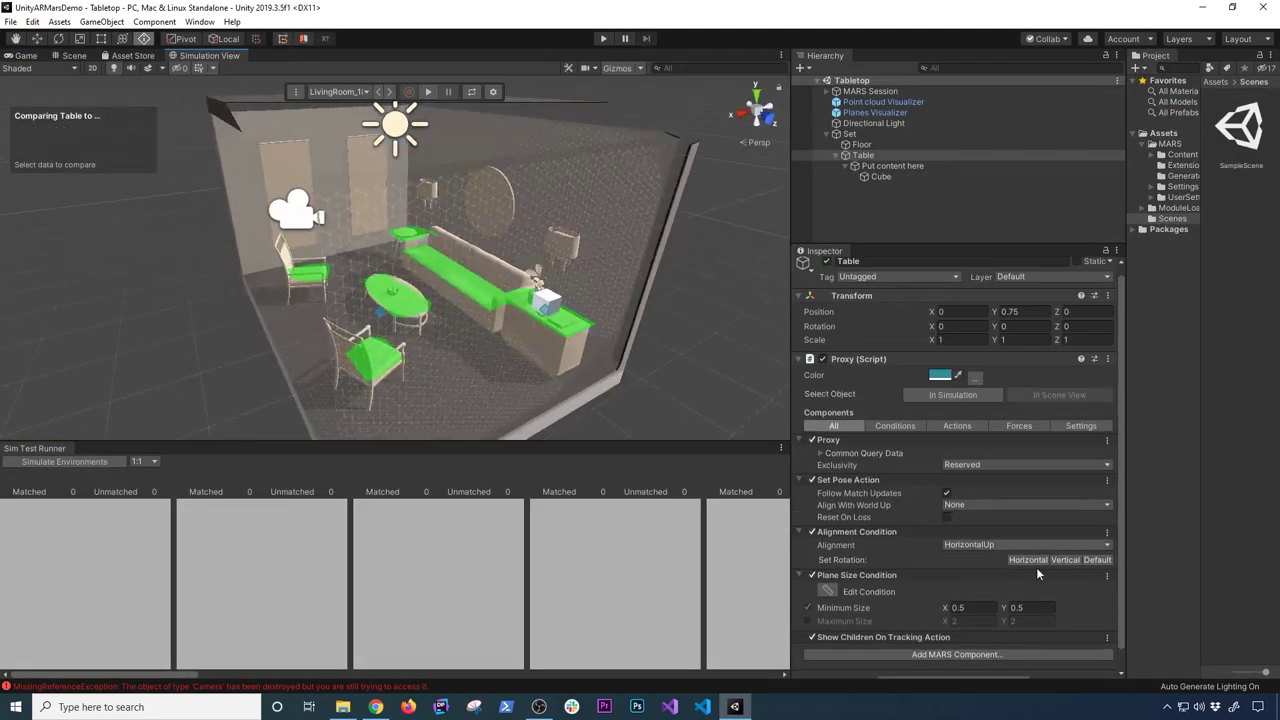
{"action": "mouse_move", "coordinate": [595, 222]}
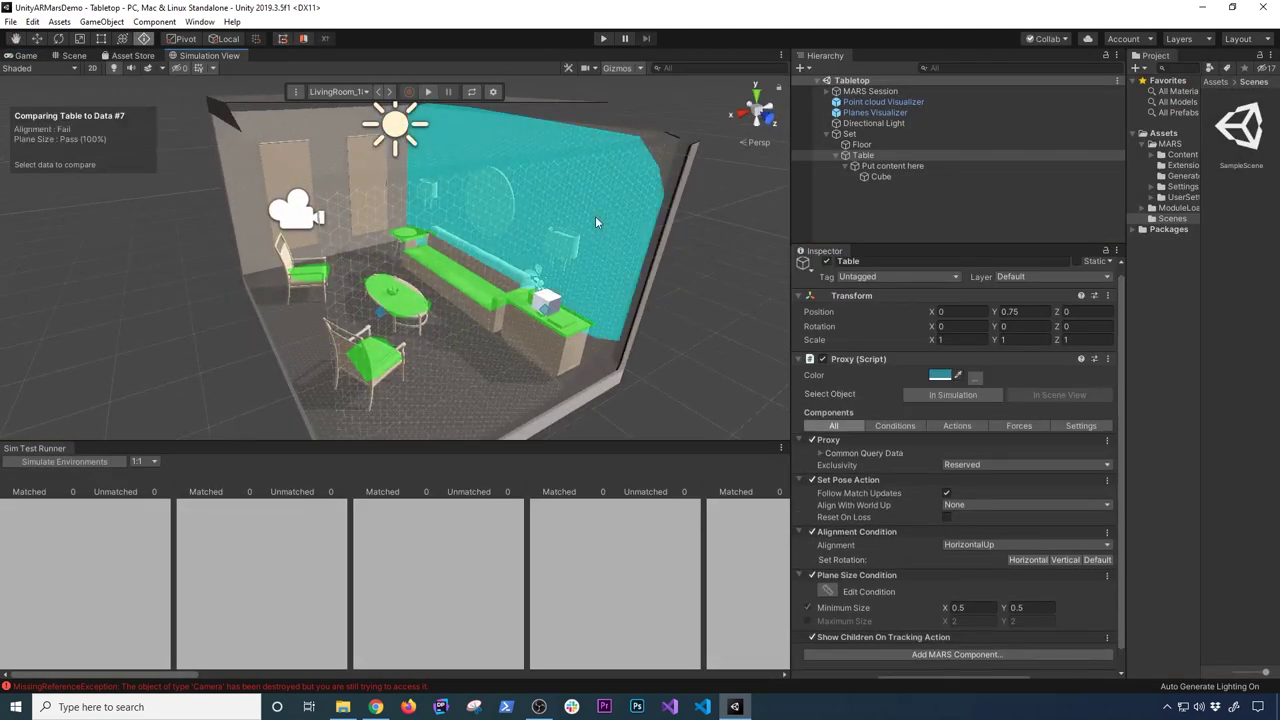
{"action": "left_click_drag", "start_coordinate": [687, 290], "coordinate": [556, 286], "text": "alt"}
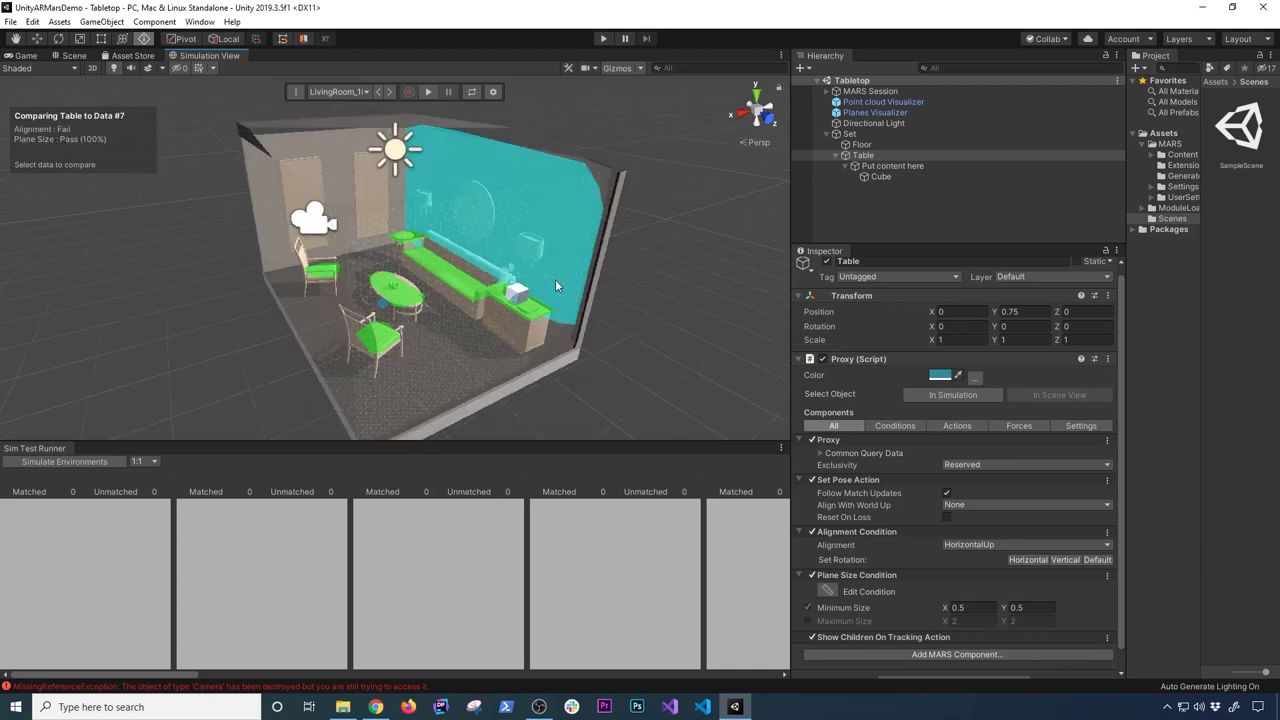